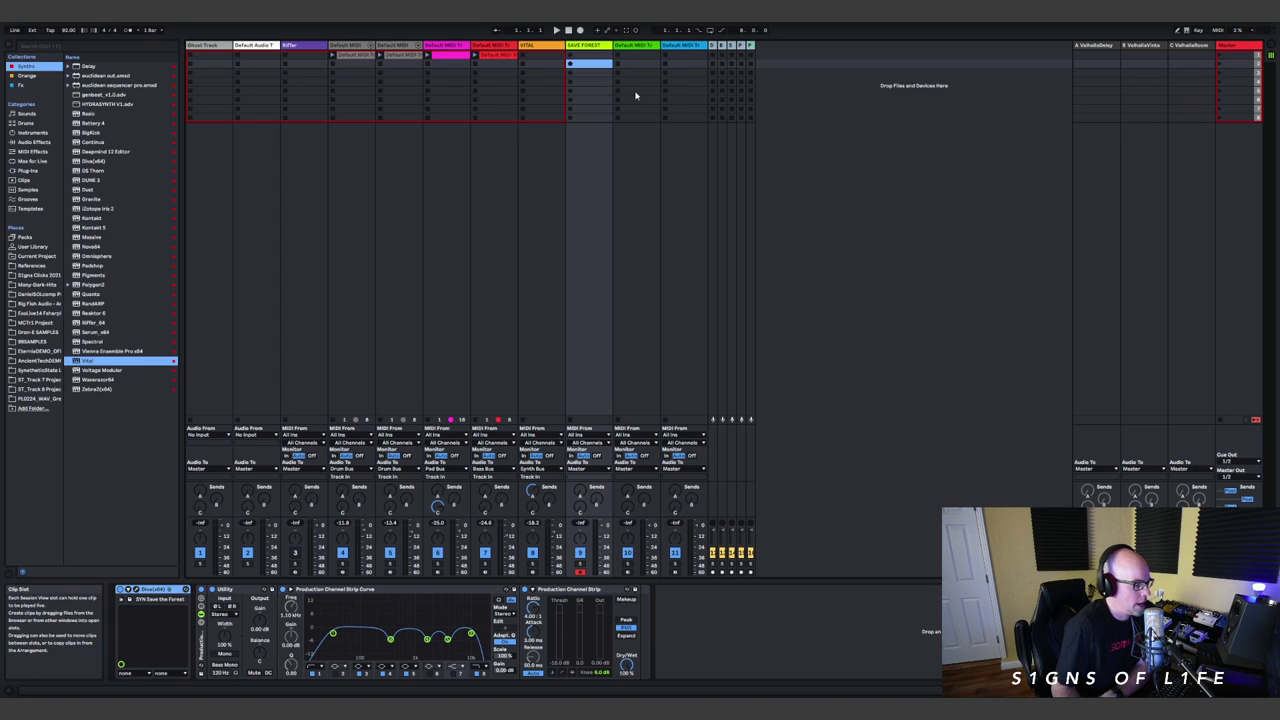
Check the Vital synth on the VITAL track, then return to the SAVE FOREST track.
click(550, 64)
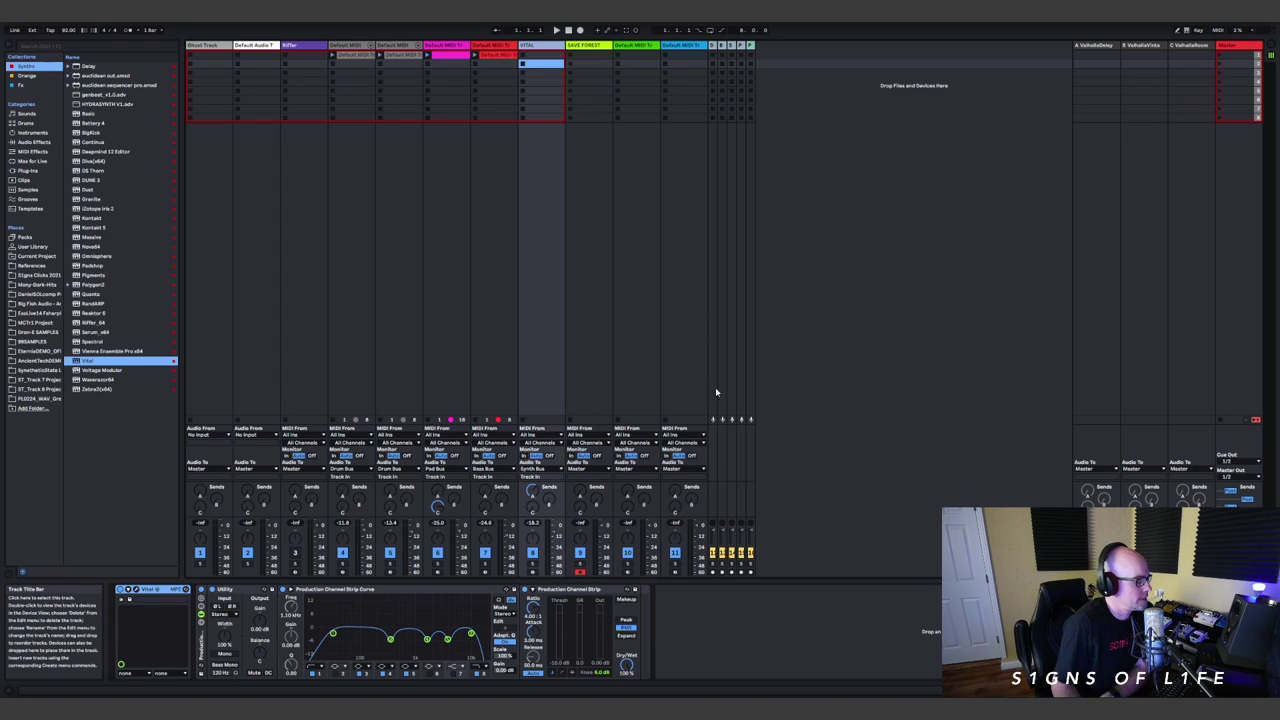
click(135, 594)
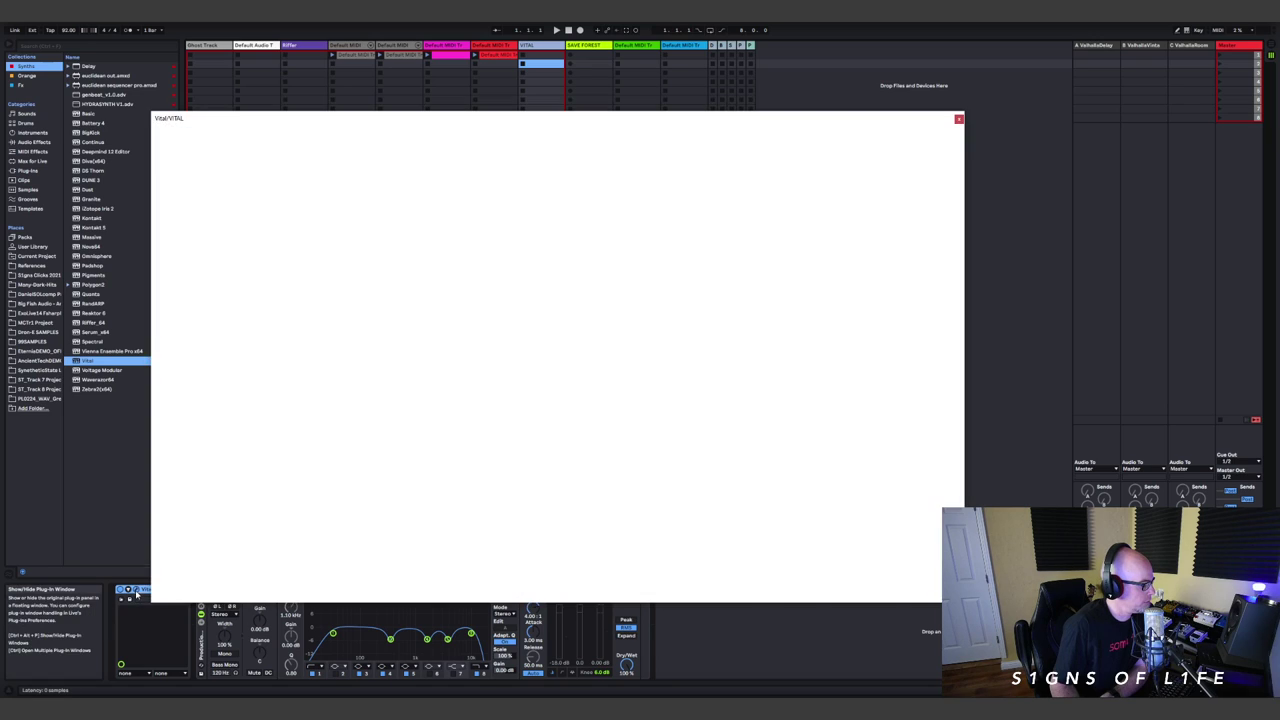
click(958, 118)
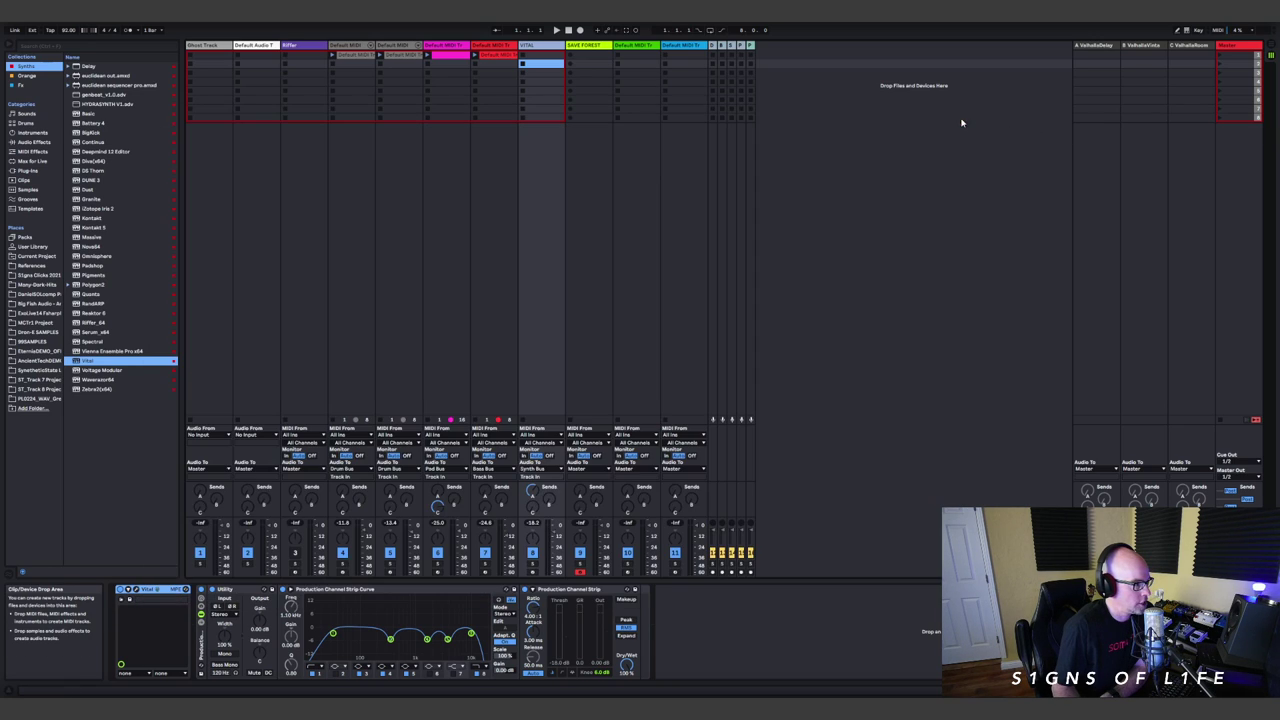
key(Right)
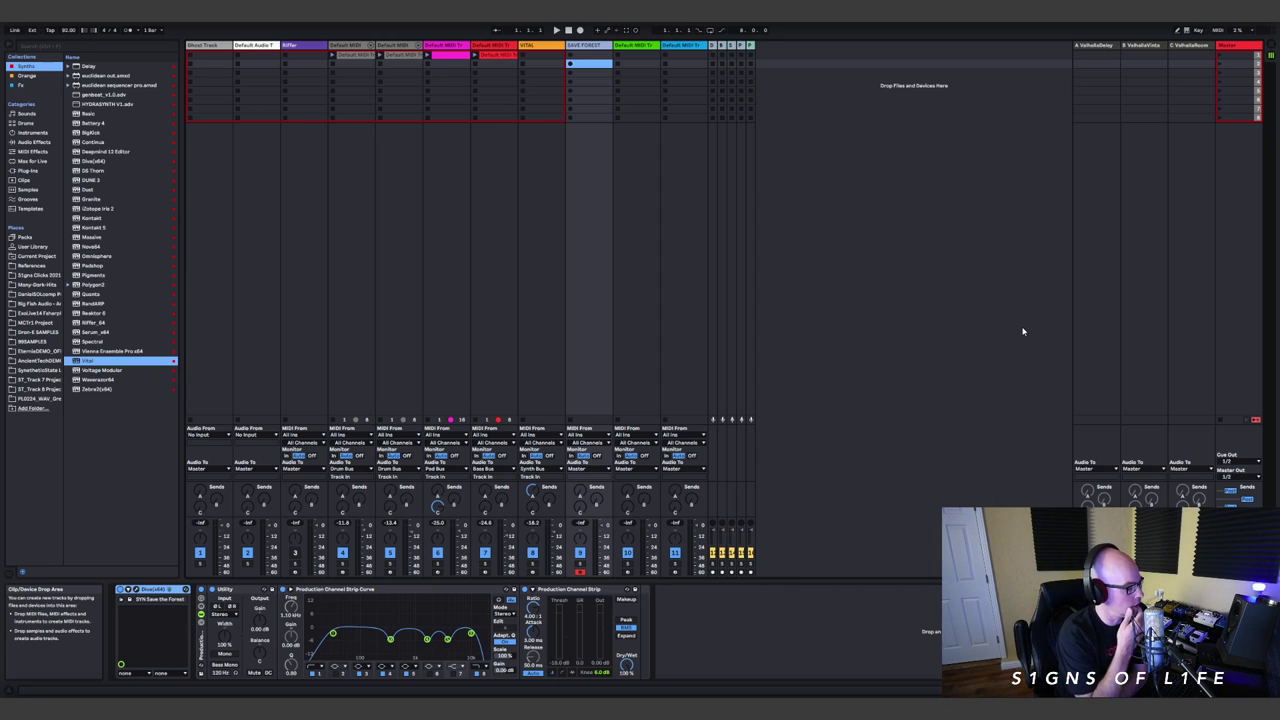
Open Diva's Save the Forest patch, move its window left, and select the Default MIDI track.
click(136, 591)
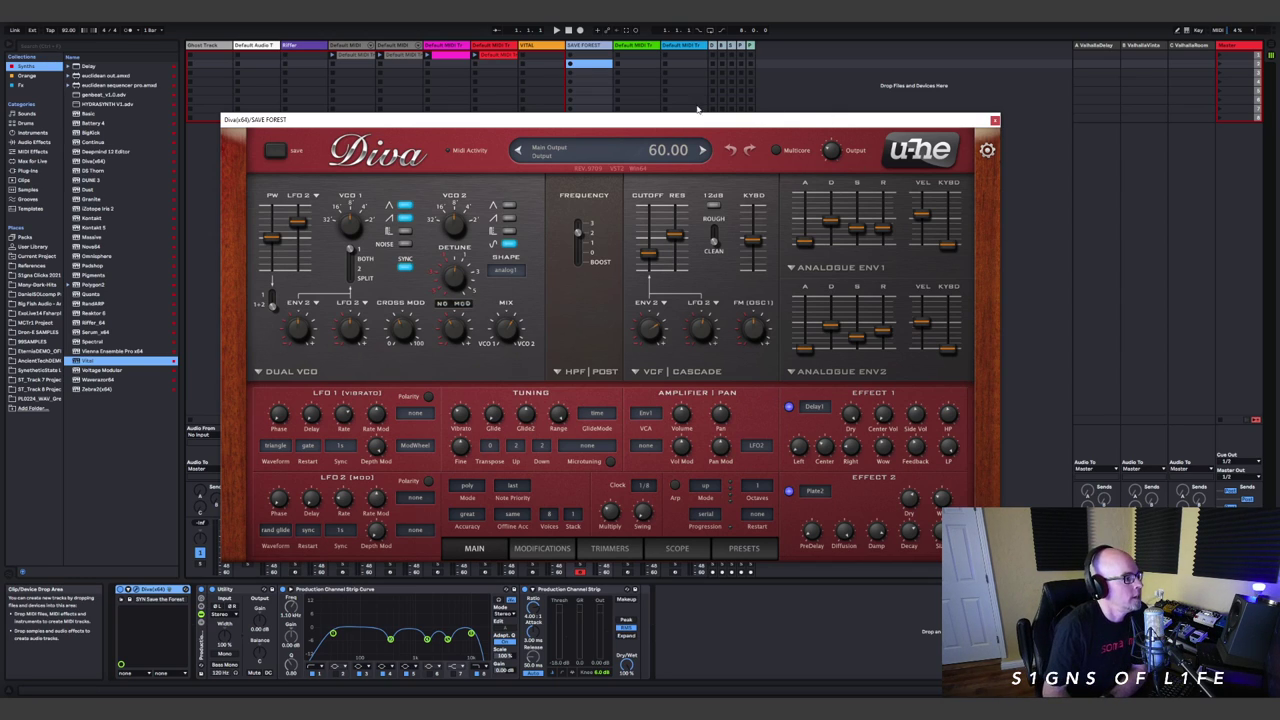
drag(944, 121, 502, 73)
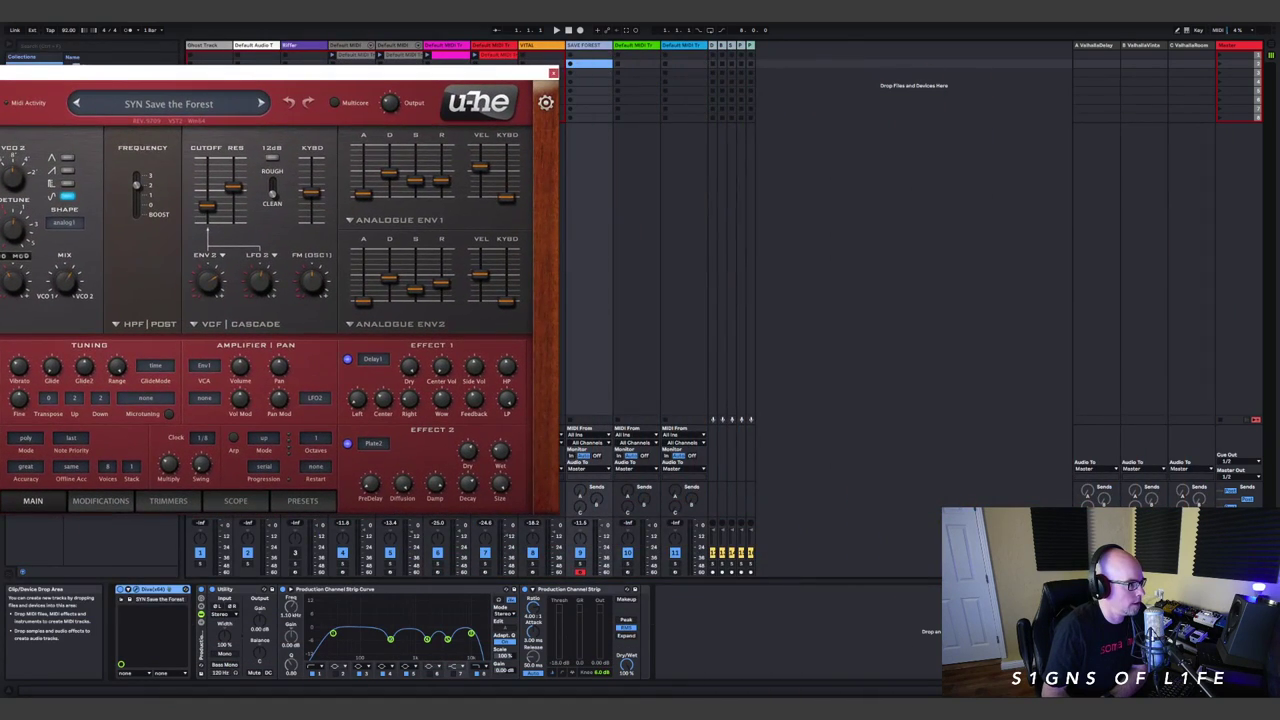
click(645, 47)
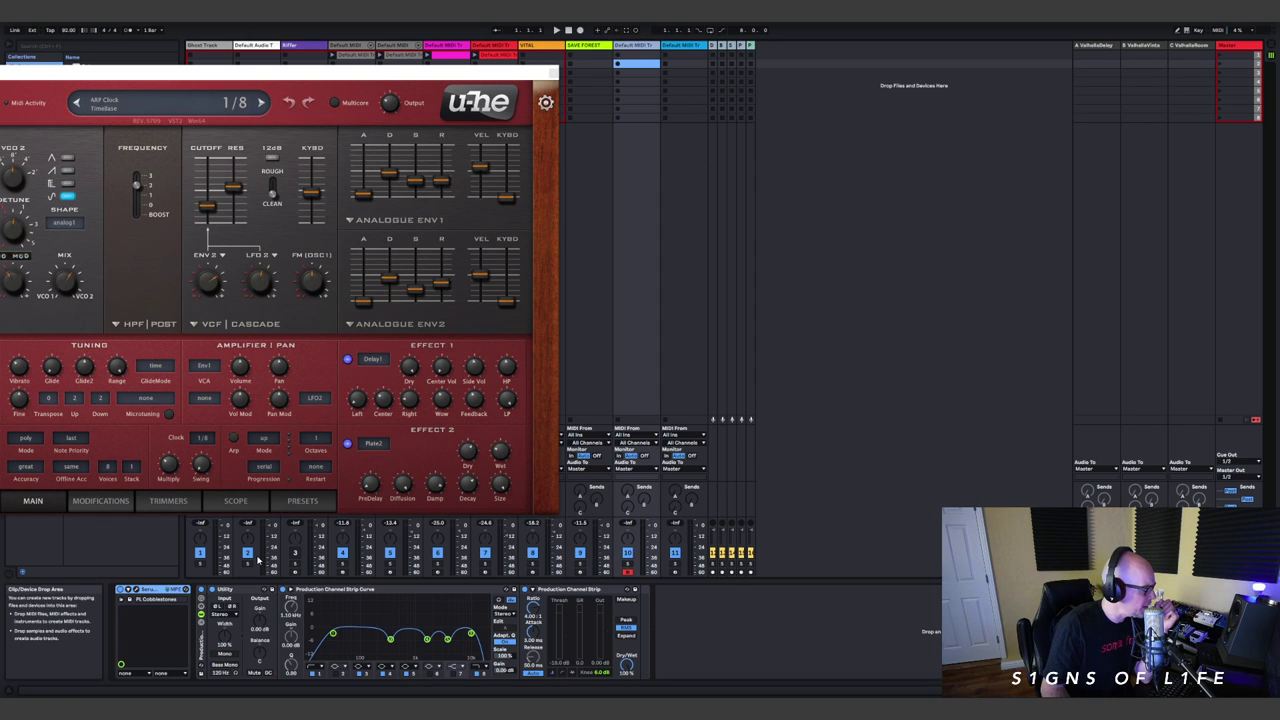
Open Serum's Cobblestones patch at the upper right, with Diva's window centred over it.
click(139, 592)
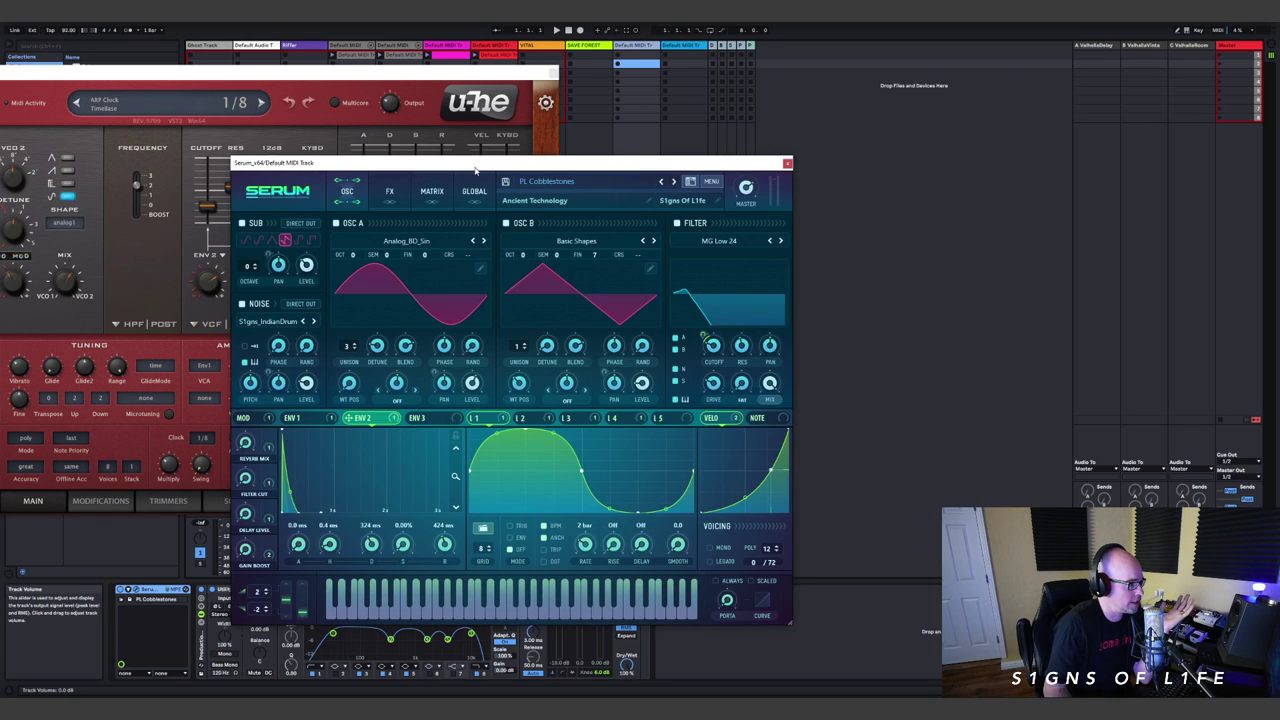
drag(475, 170, 880, 92)
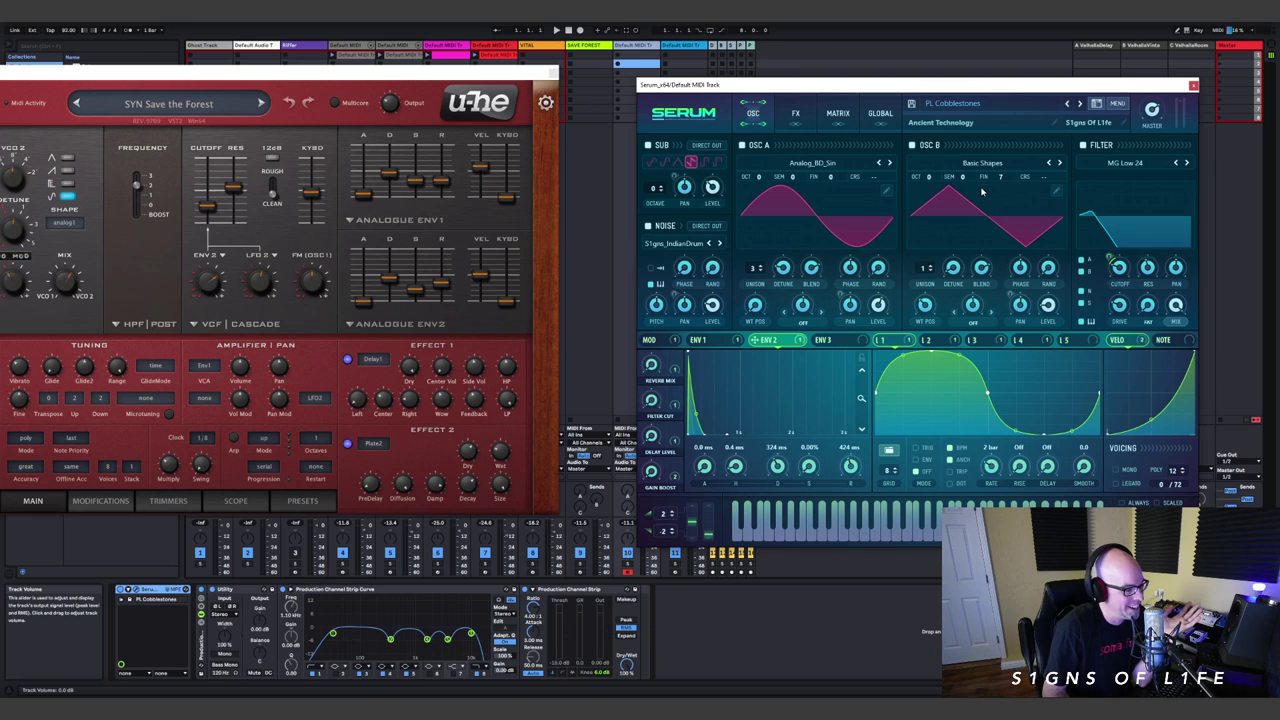
drag(385, 72, 873, 140)
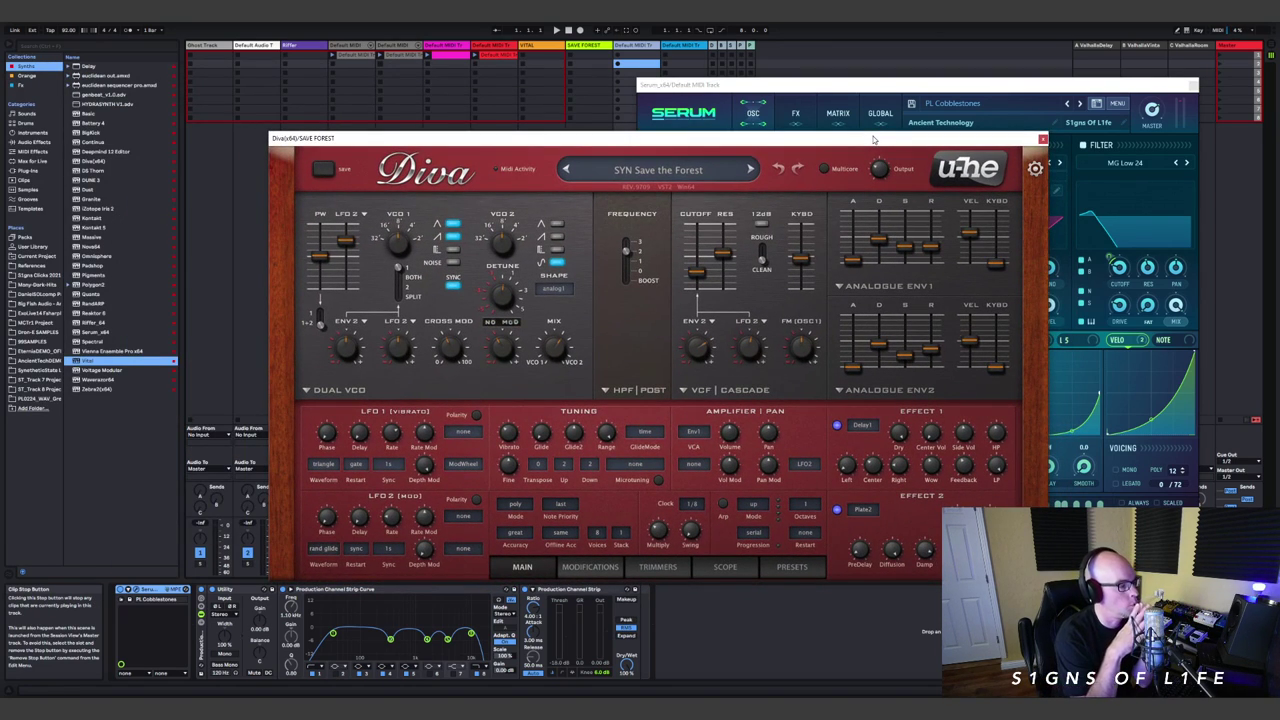
Close the Serum window and reposition Diva's window toward the centre-left.
click(1192, 84)
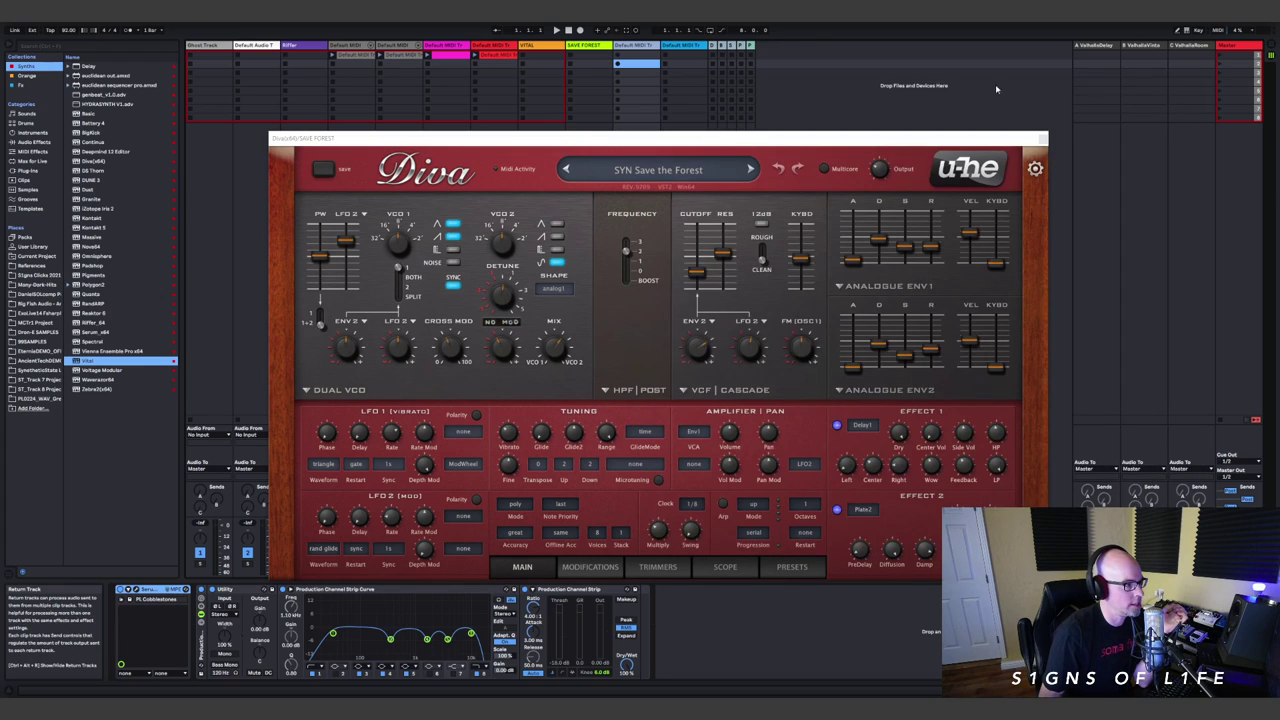
drag(578, 140, 950, 80)
click(580, 572)
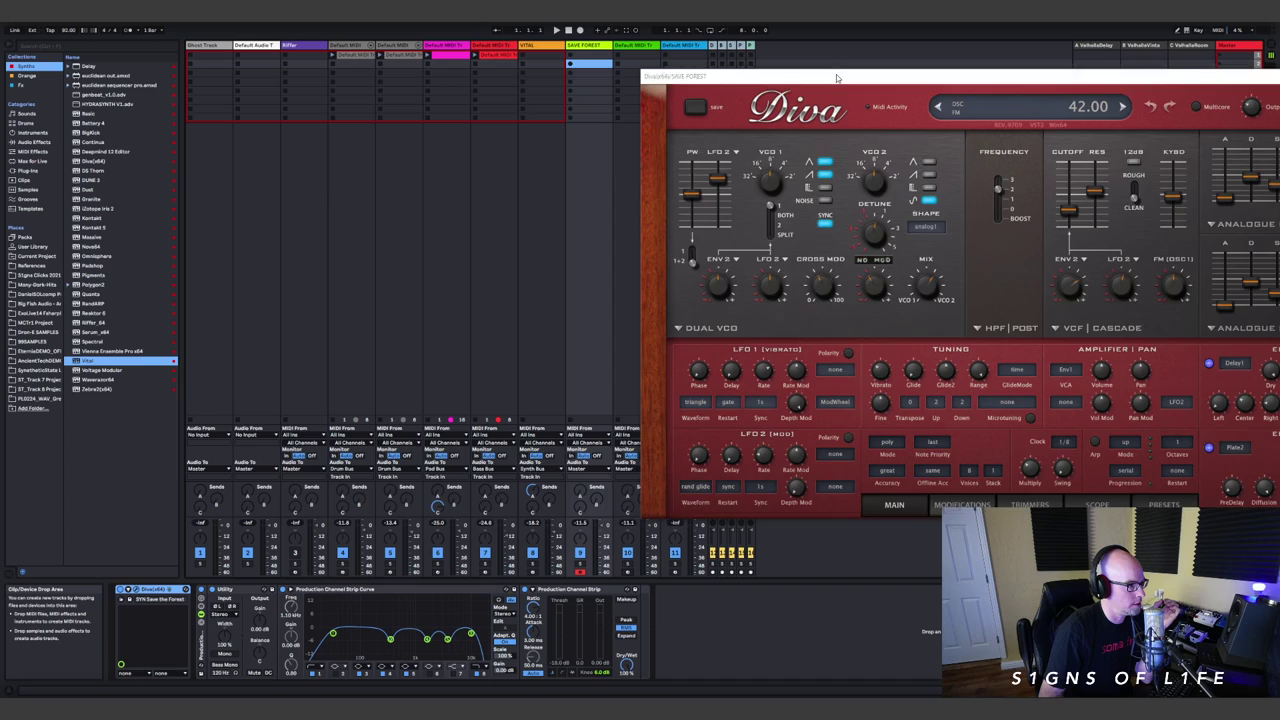
drag(836, 77, 433, 92)
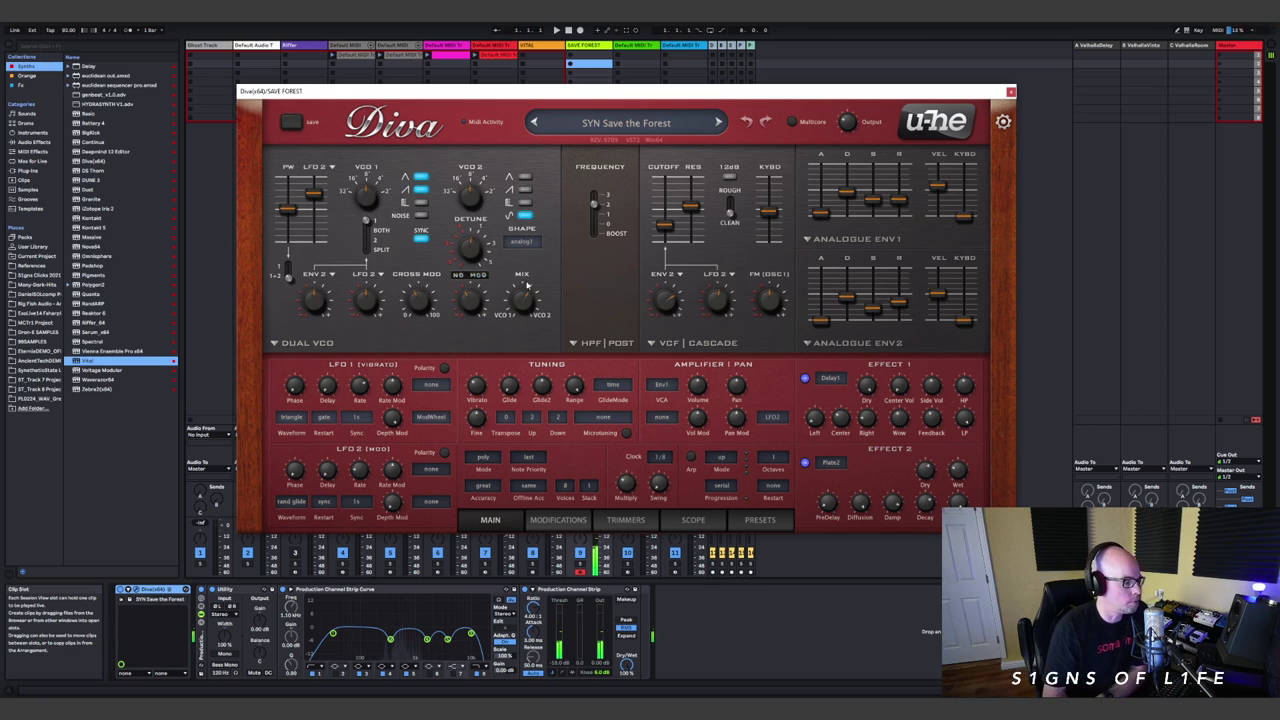
Inspect Diva's filter and envelope controls, then show its oscilloscope (SCOPE) page.
mouse_move(707, 282)
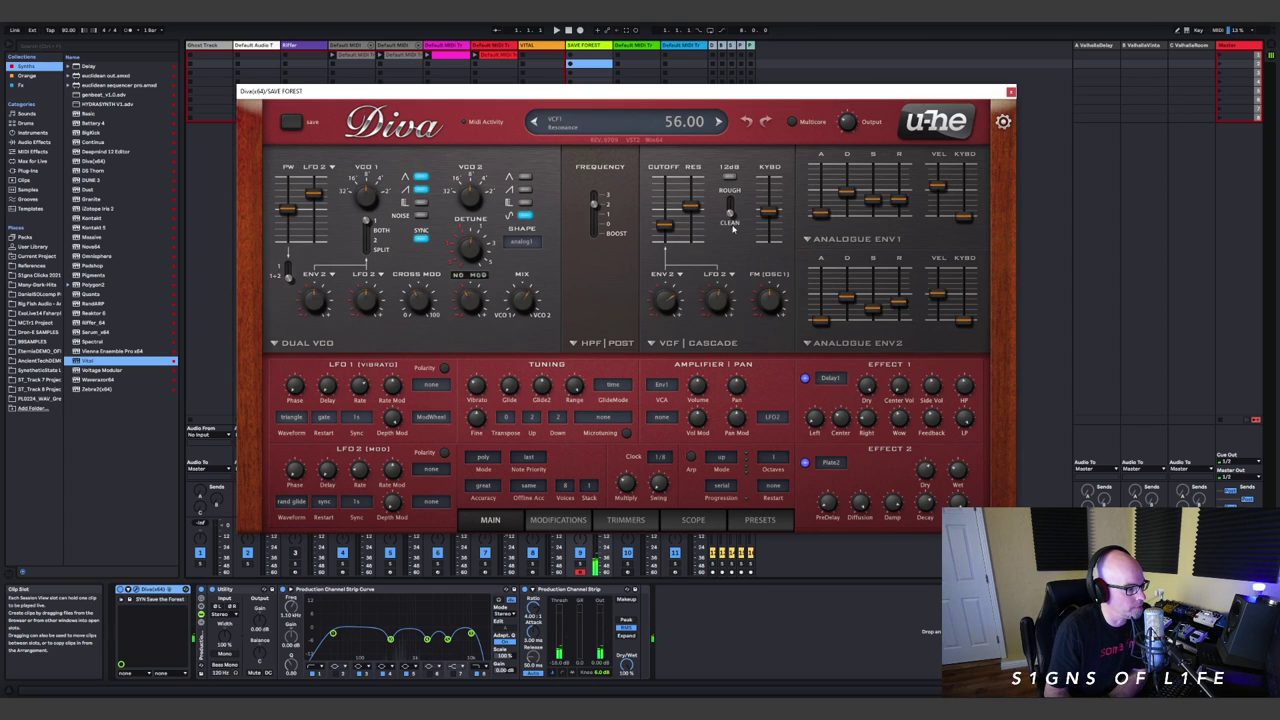
mouse_move(693, 307)
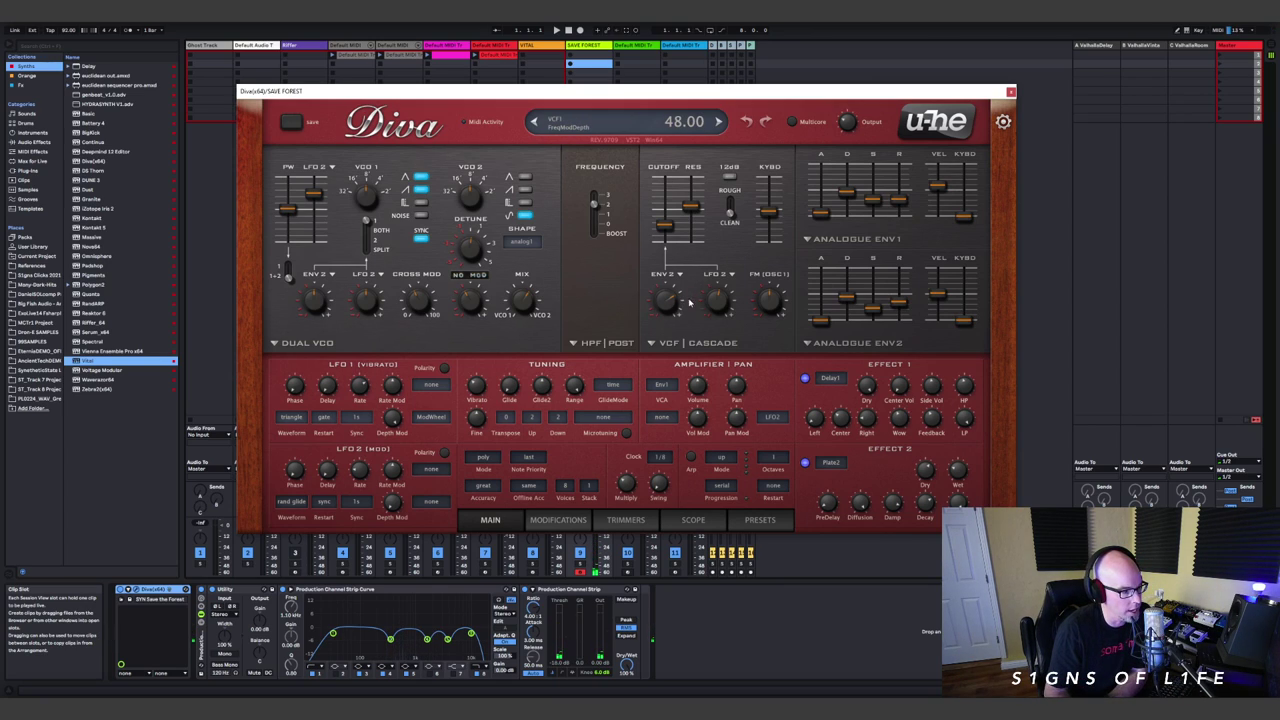
mouse_move(648, 183)
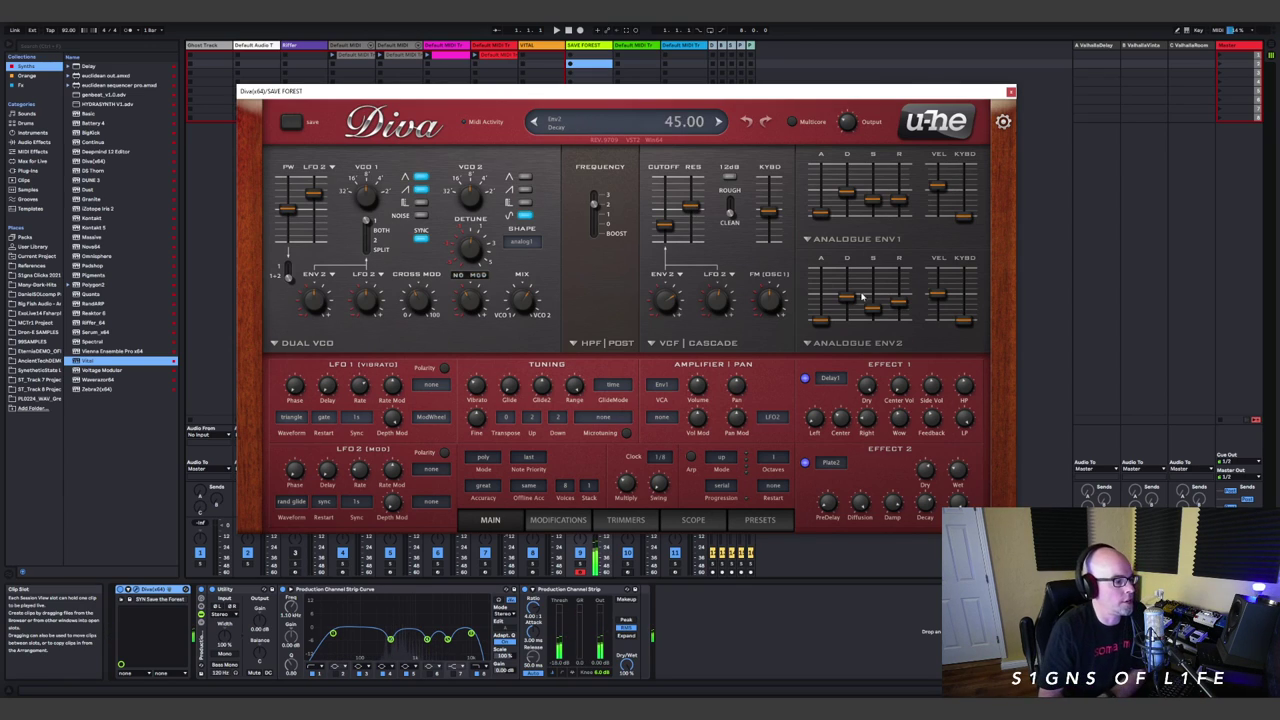
mouse_move(820, 222)
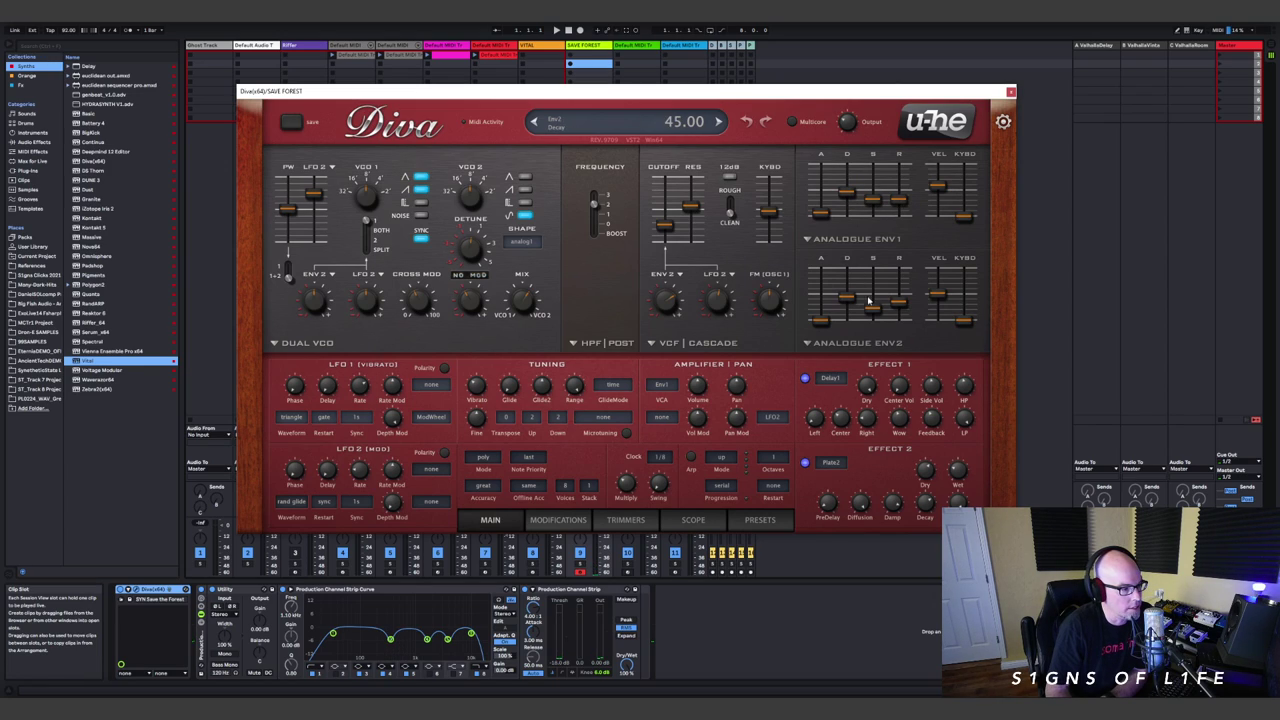
mouse_move(885, 272)
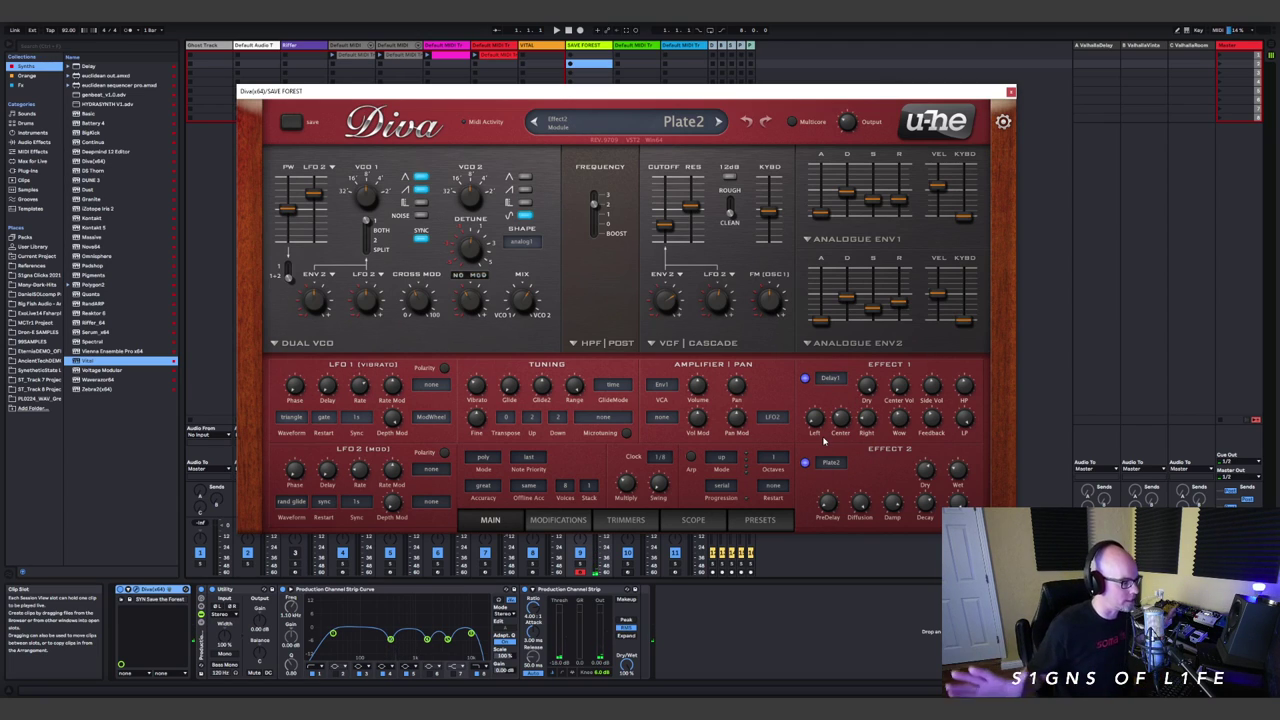
click(690, 521)
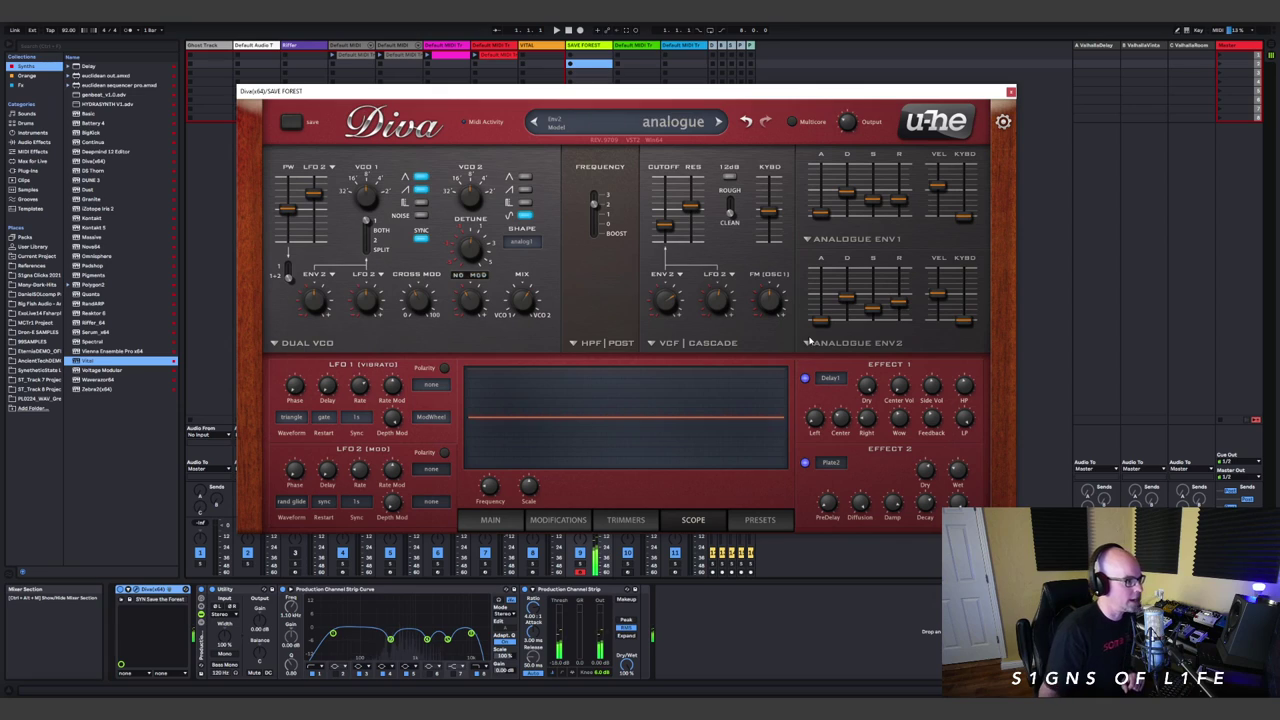
Close Diva and open Vital's window on the VITAL track, showing the Init Preset.
click(1010, 92)
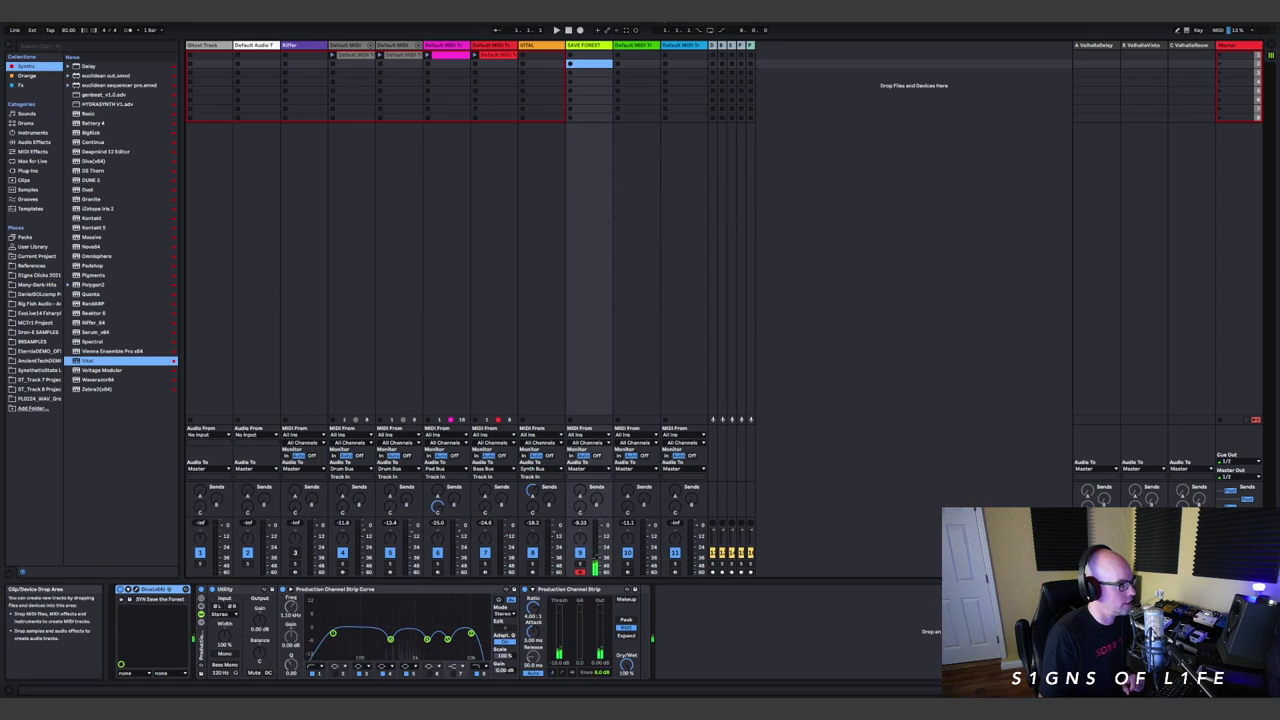
click(524, 47)
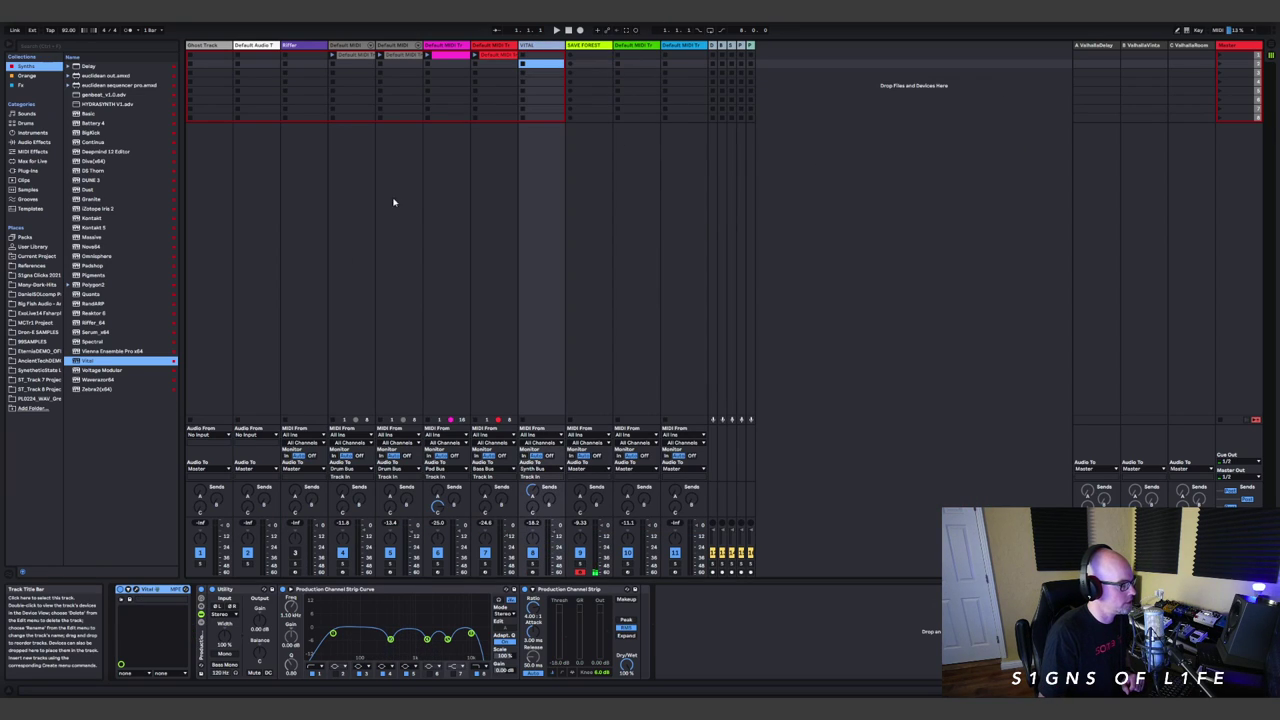
click(136, 590)
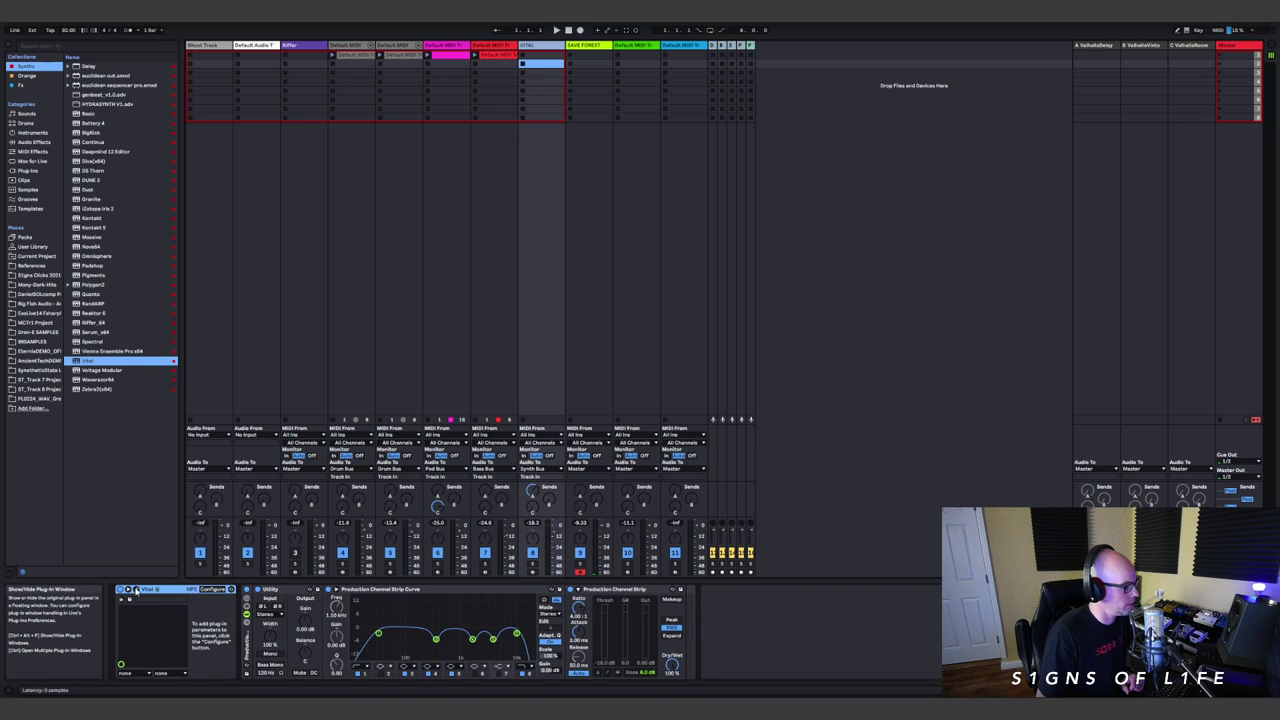
click(136, 590)
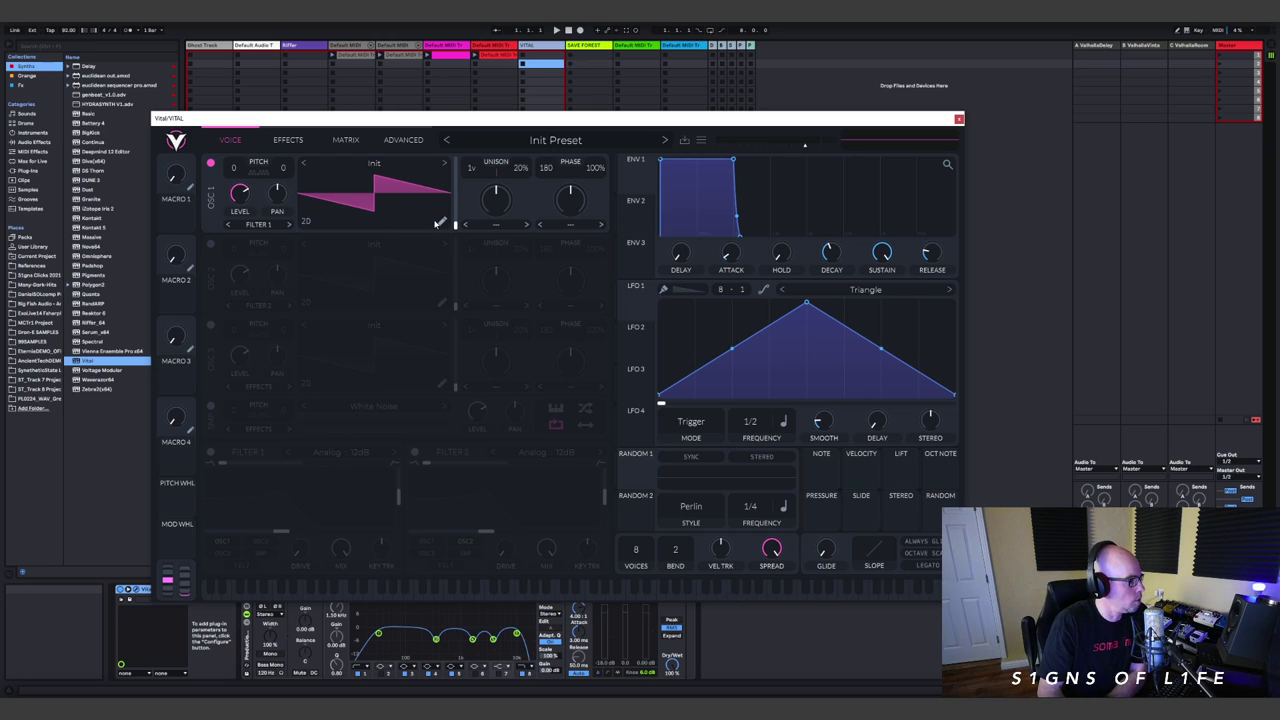
Load the Factory Basic Shapes wavetable into oscillator 1.
click(404, 168)
click(492, 240)
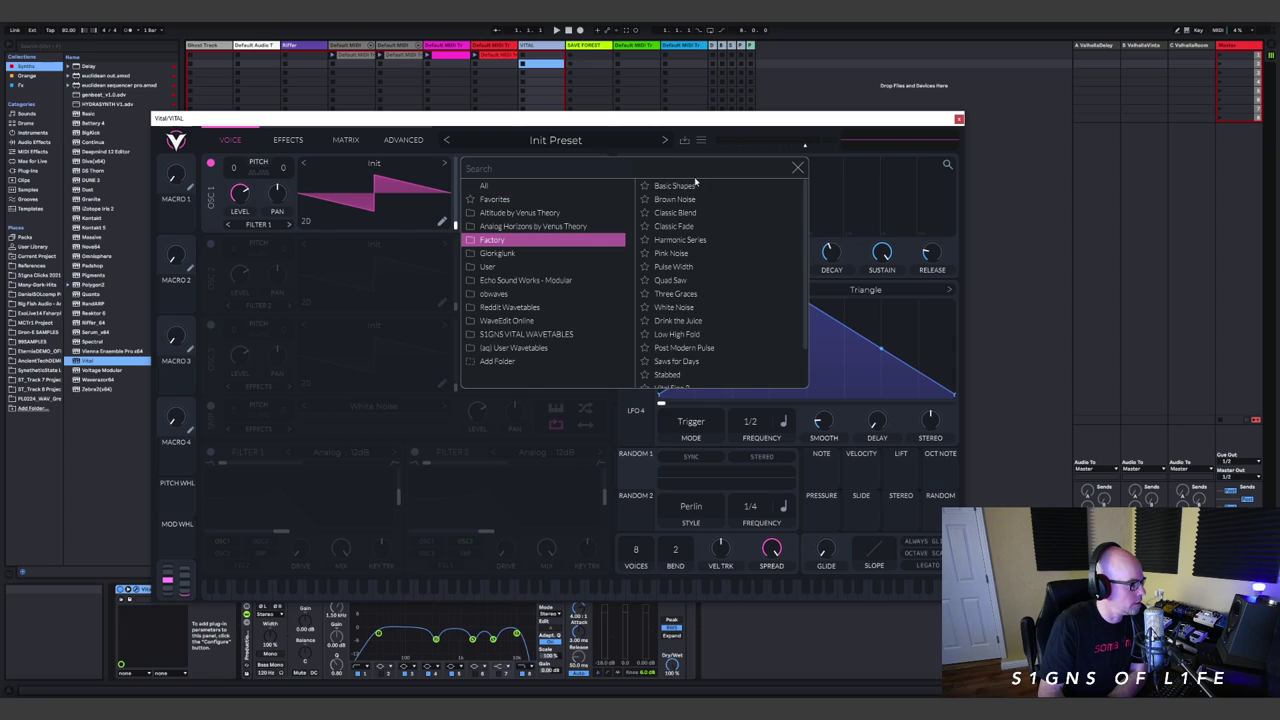
click(674, 186)
click(796, 169)
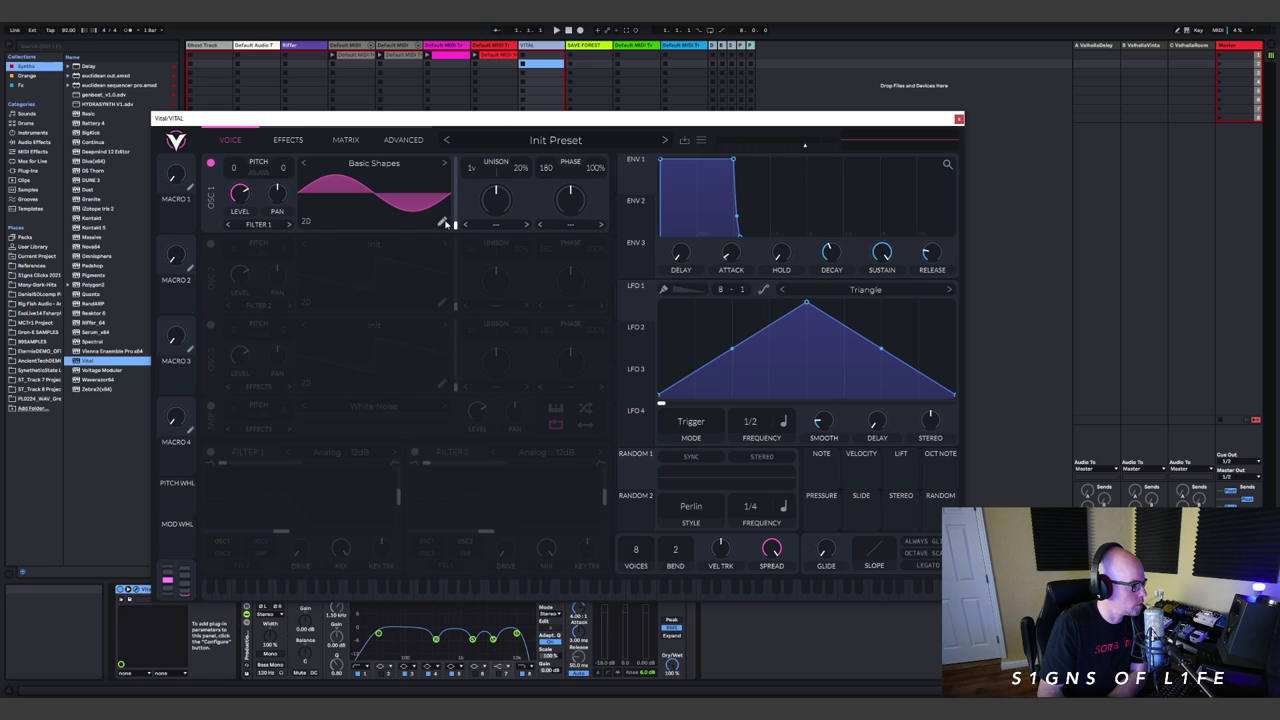
Open the Basic Shapes wavetable editor and delete two of its keyframes.
click(445, 223)
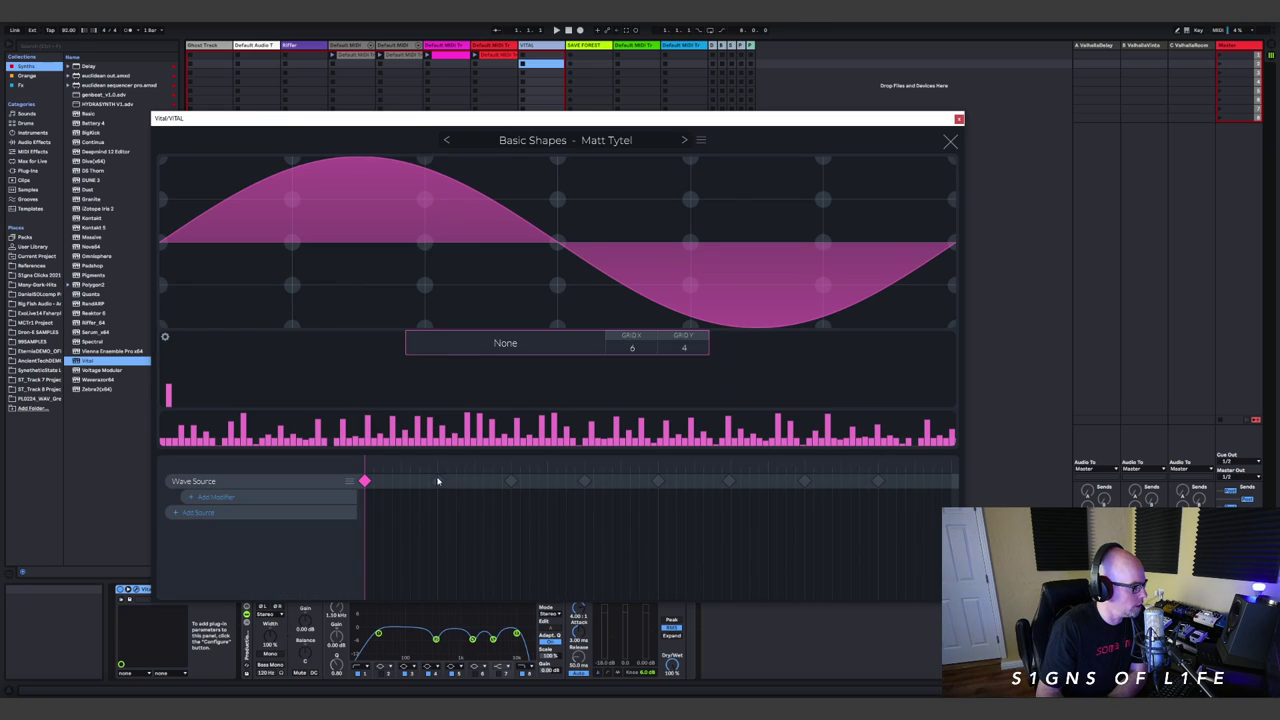
click(437, 481)
click(510, 481)
drag(476, 487, 378, 477)
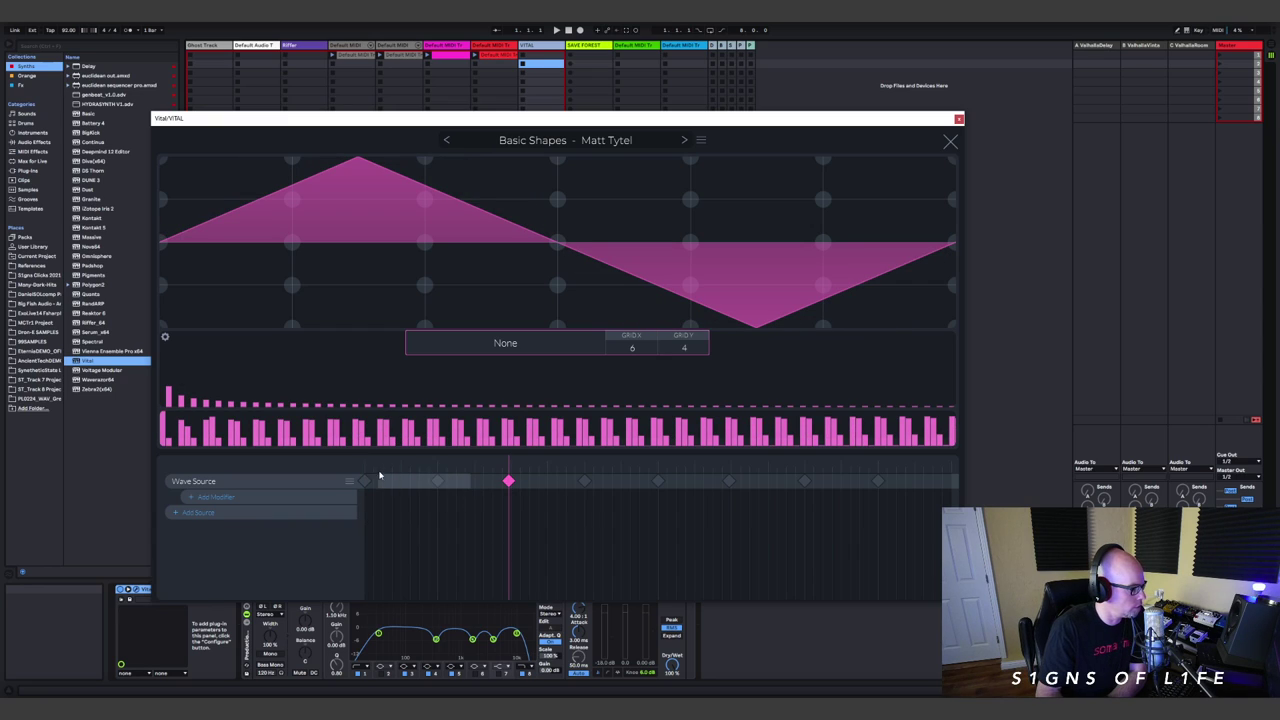
right_click(437, 481)
click(456, 489)
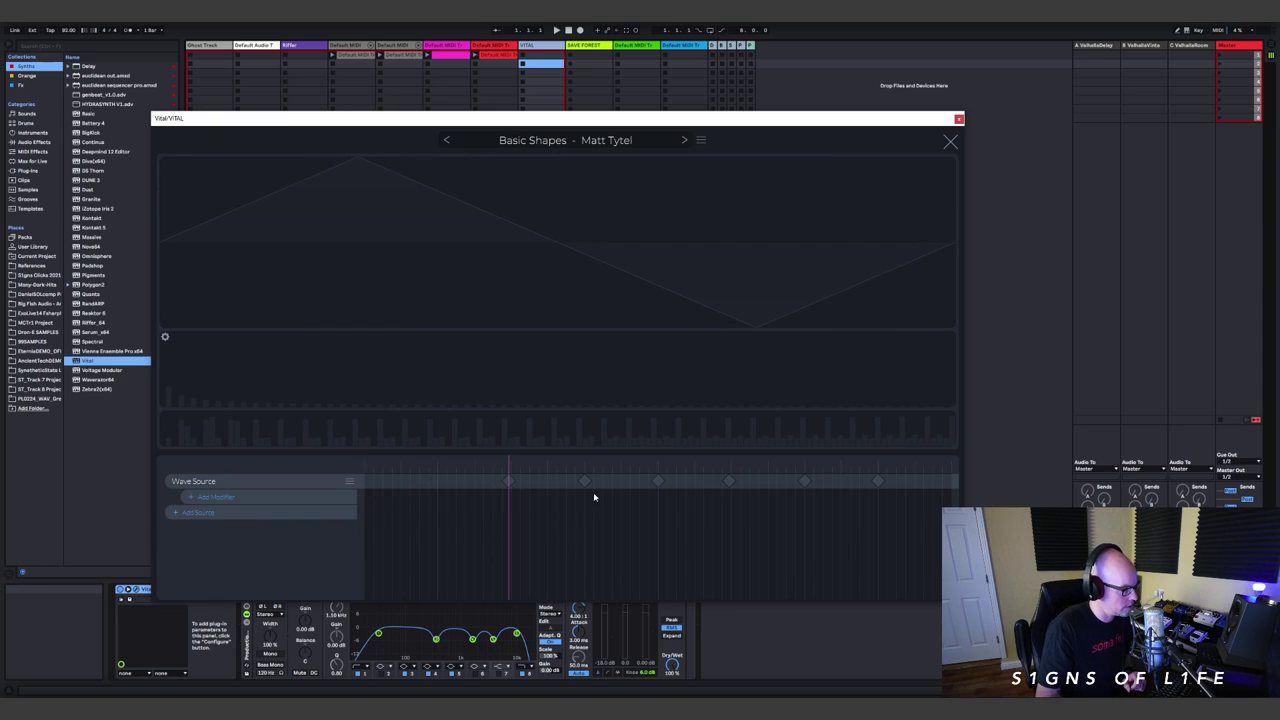
Remove the other extra keyframes, move the last one to the start, and set frame position to 0.
drag(565, 500, 890, 495)
right_click(805, 481)
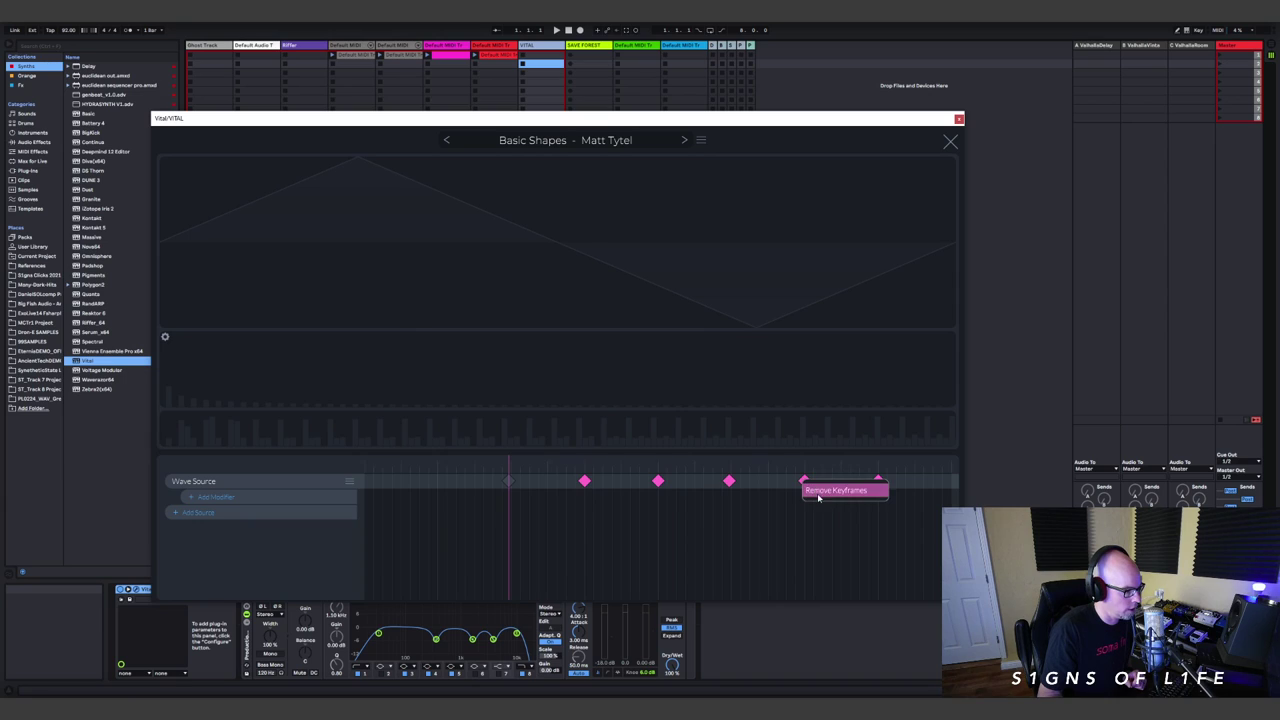
click(840, 490)
click(508, 481)
drag(508, 481, 336, 486)
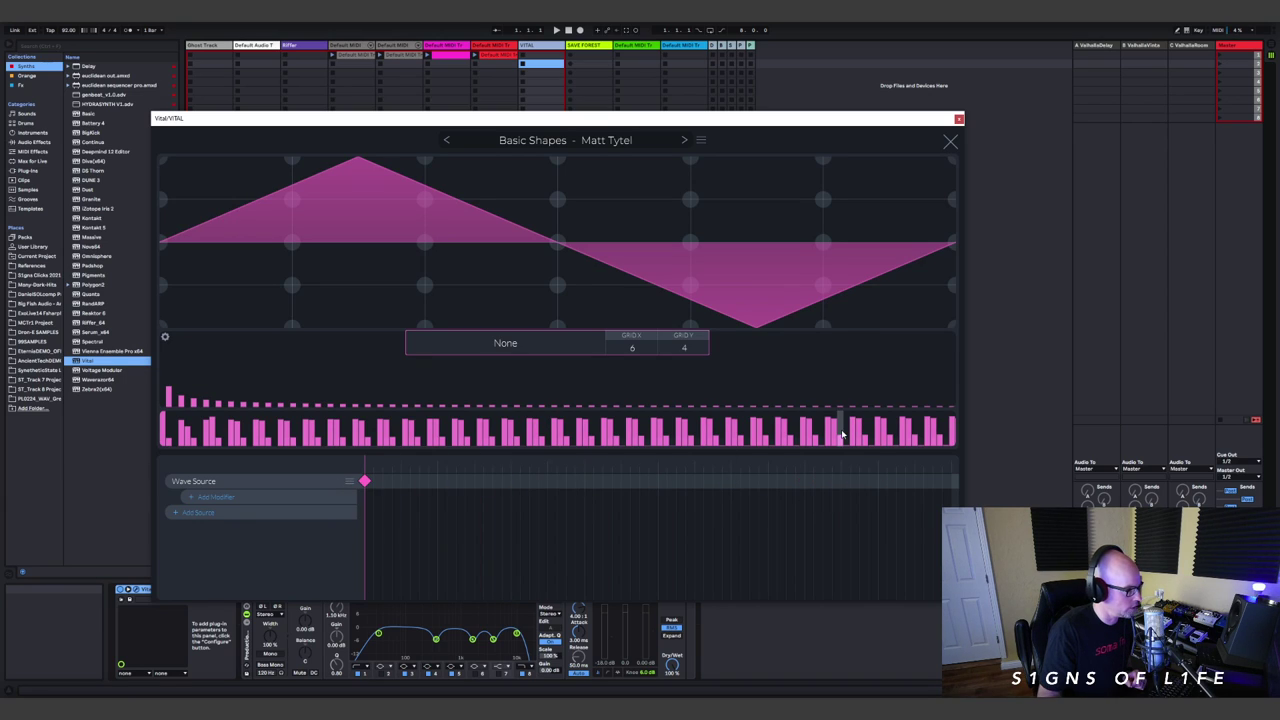
click(950, 141)
drag(454, 224, 450, 305)
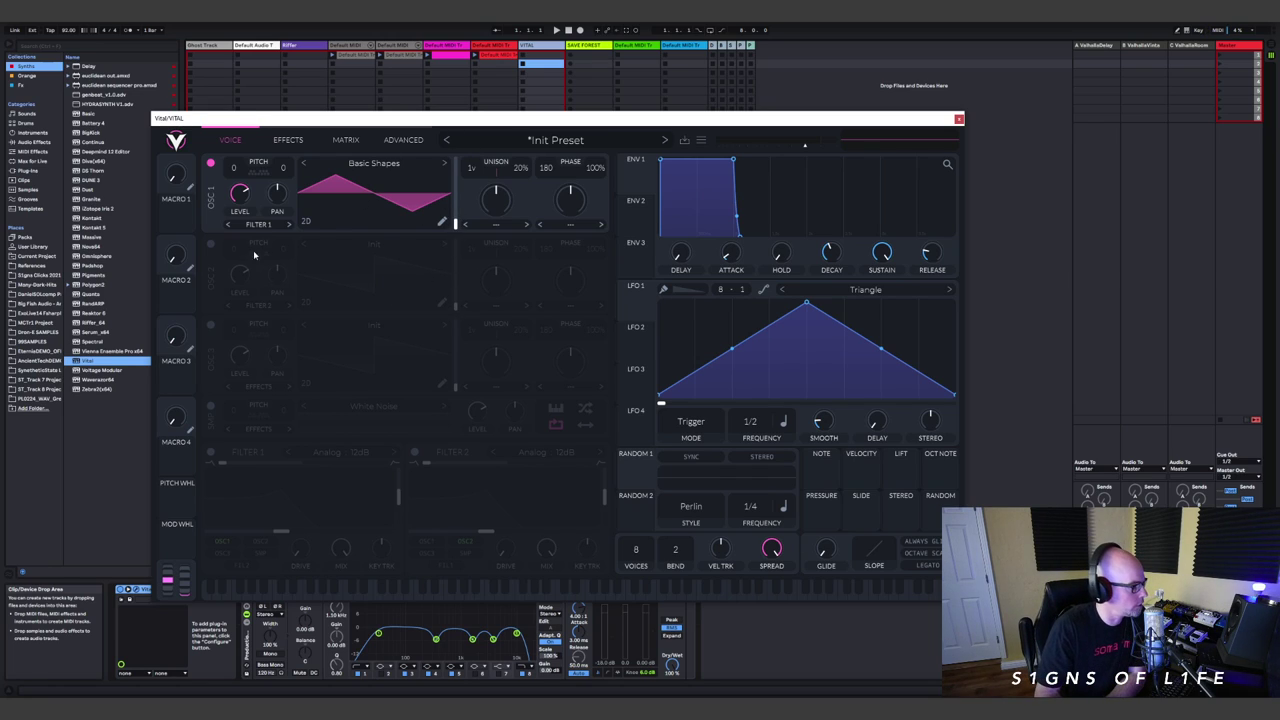
Enable oscillators 2 and 3 and load Factory Basic Shapes into oscillator 3.
click(211, 245)
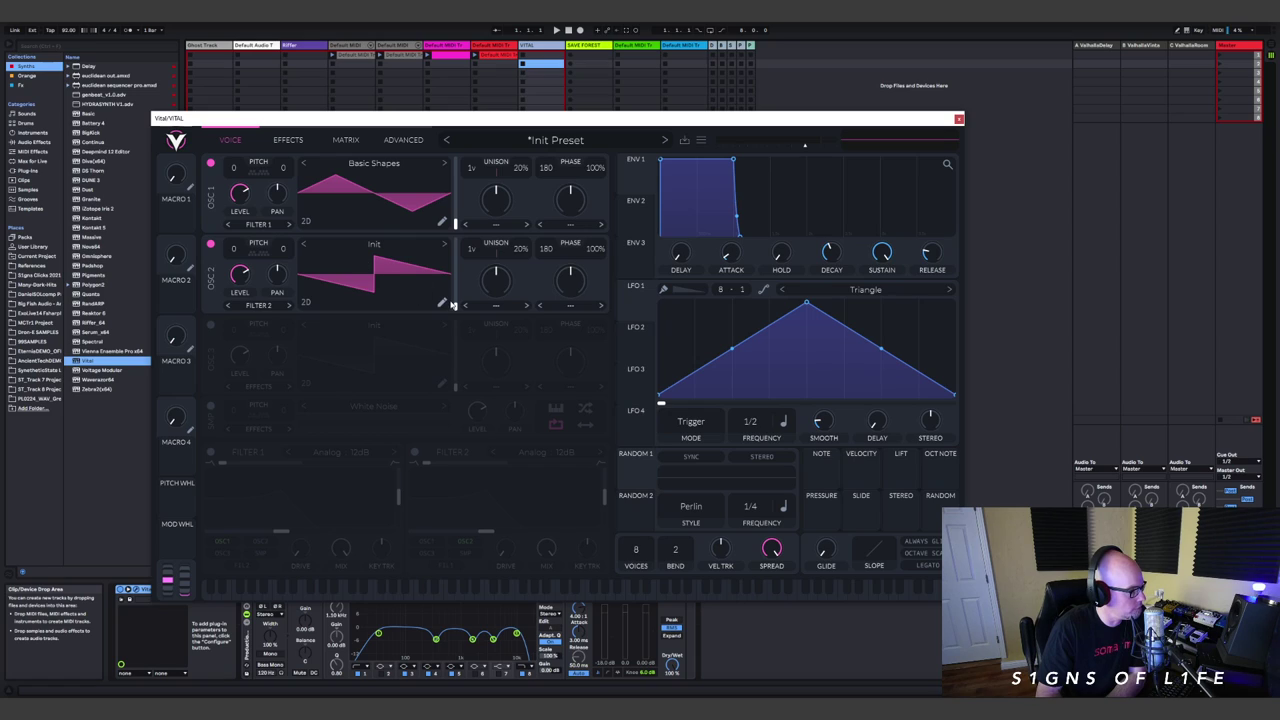
drag(456, 308, 455, 292)
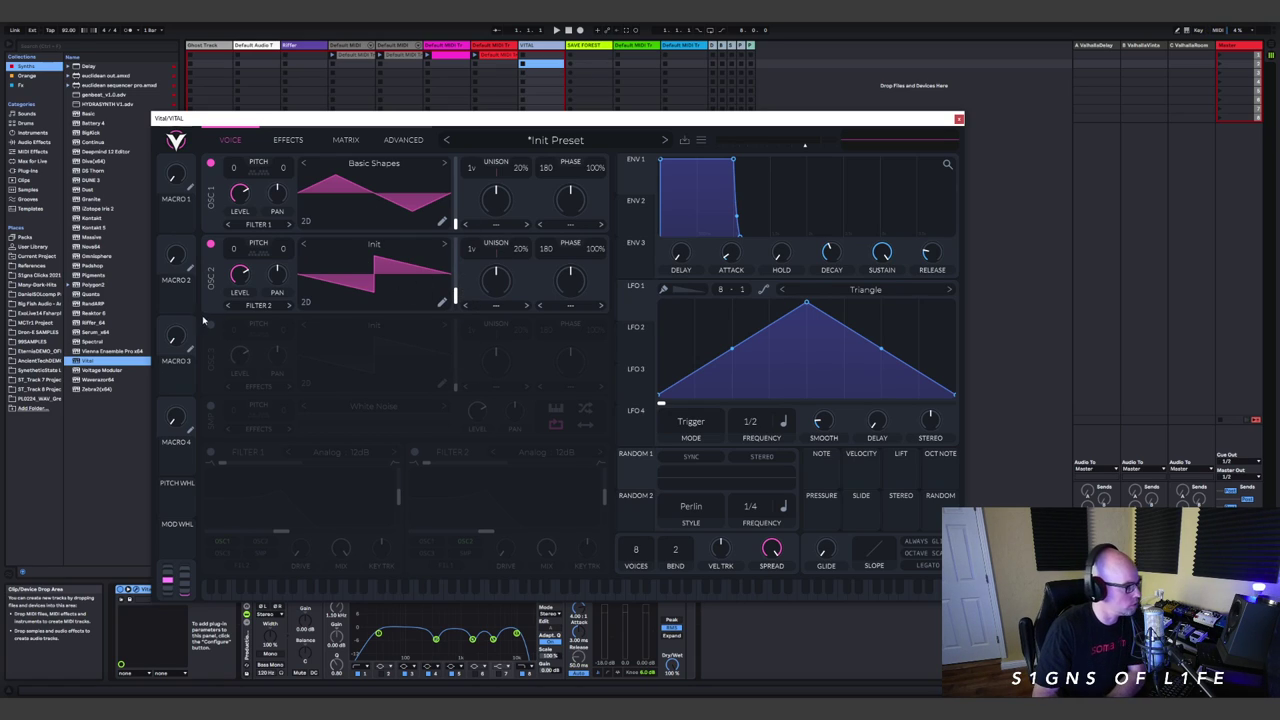
click(211, 326)
click(416, 338)
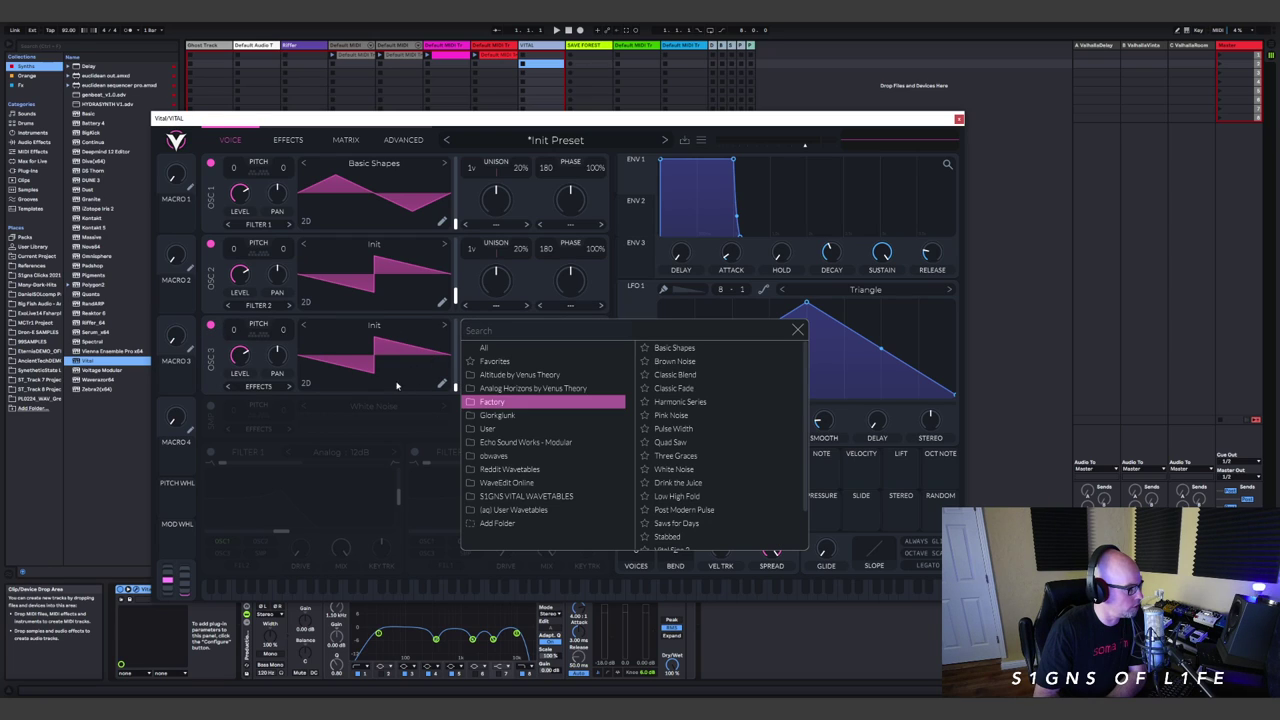
click(492, 401)
click(676, 347)
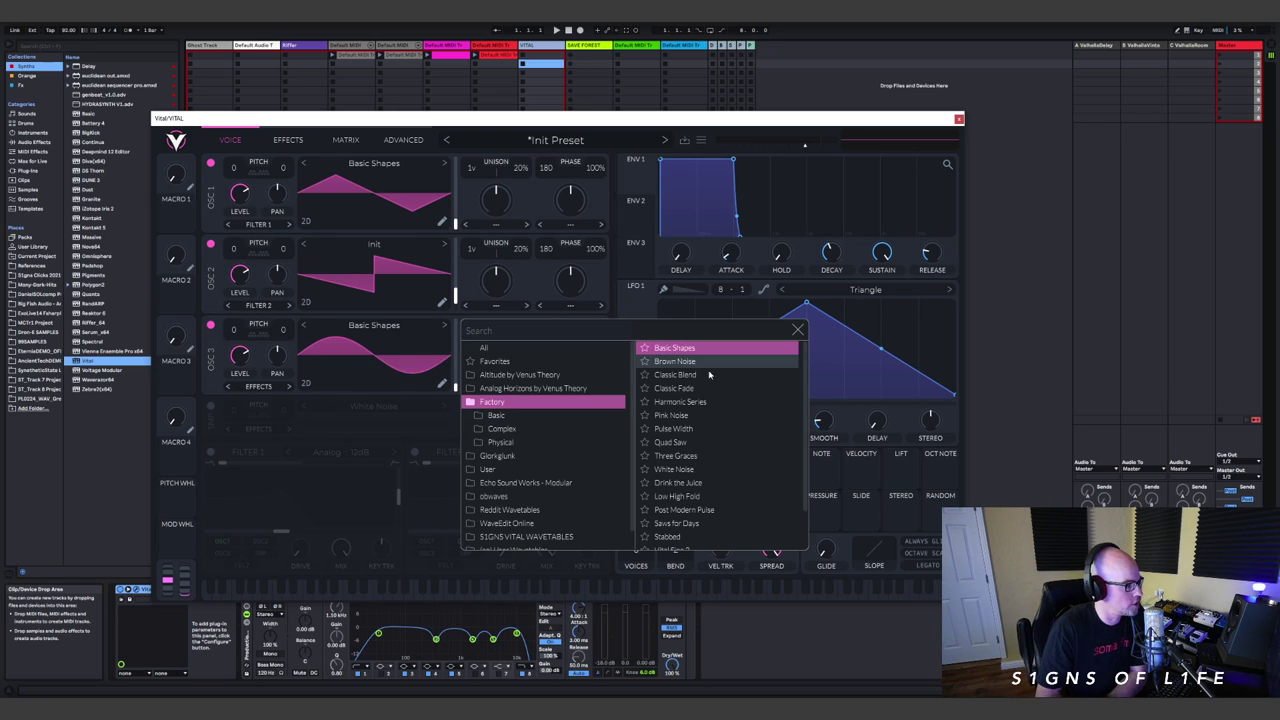
click(797, 329)
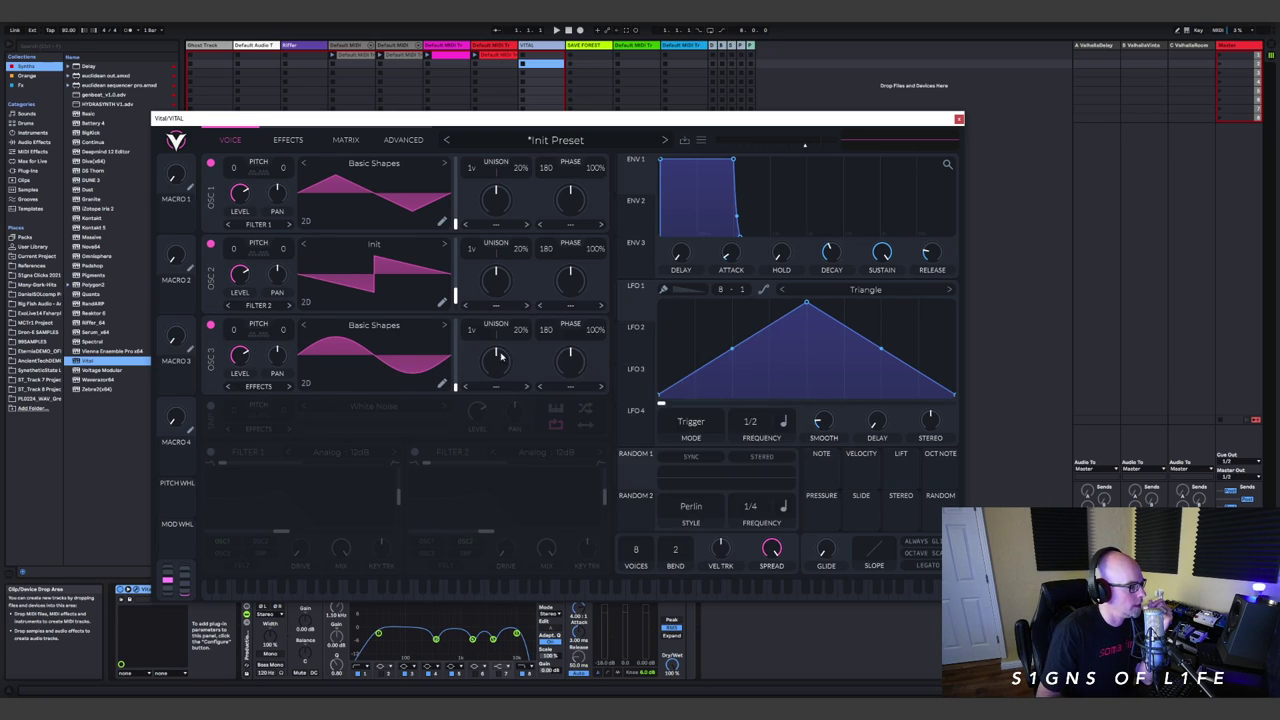
Trim oscillator 3's Basic Shapes wavetable to a single sine keyframe.
click(442, 384)
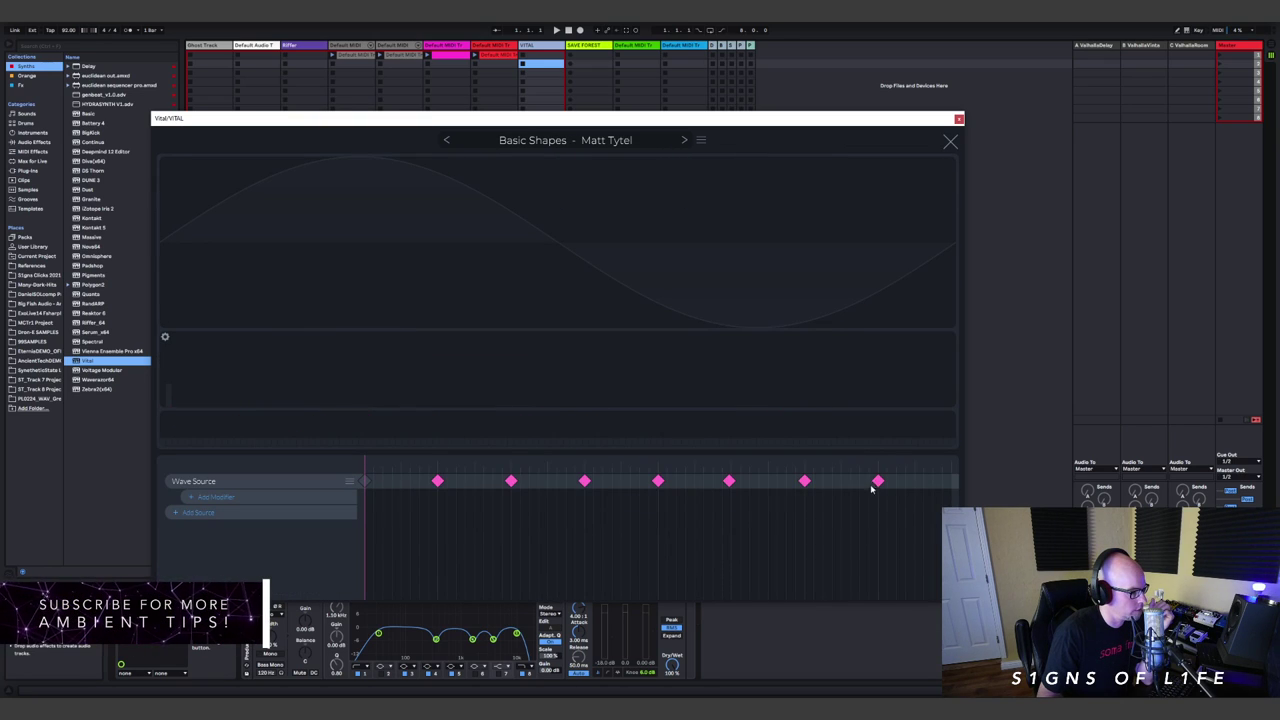
right_click(877, 482)
click(885, 488)
click(368, 480)
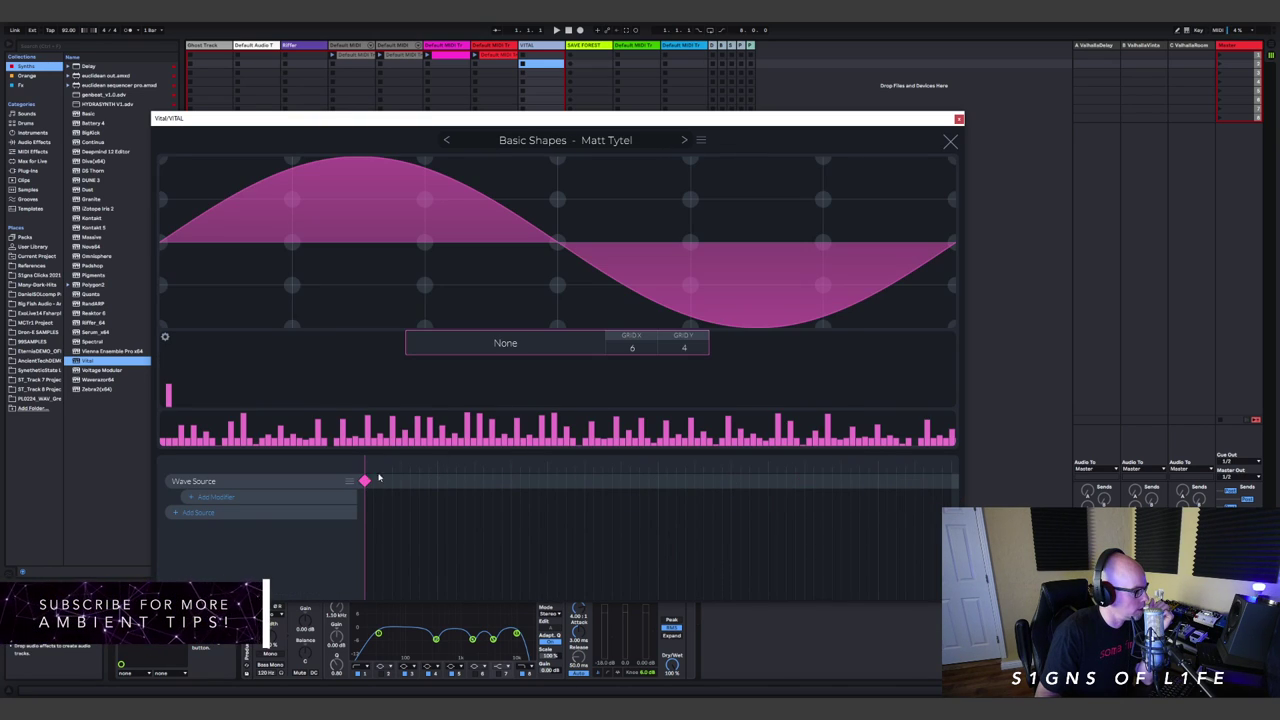
key(Escape)
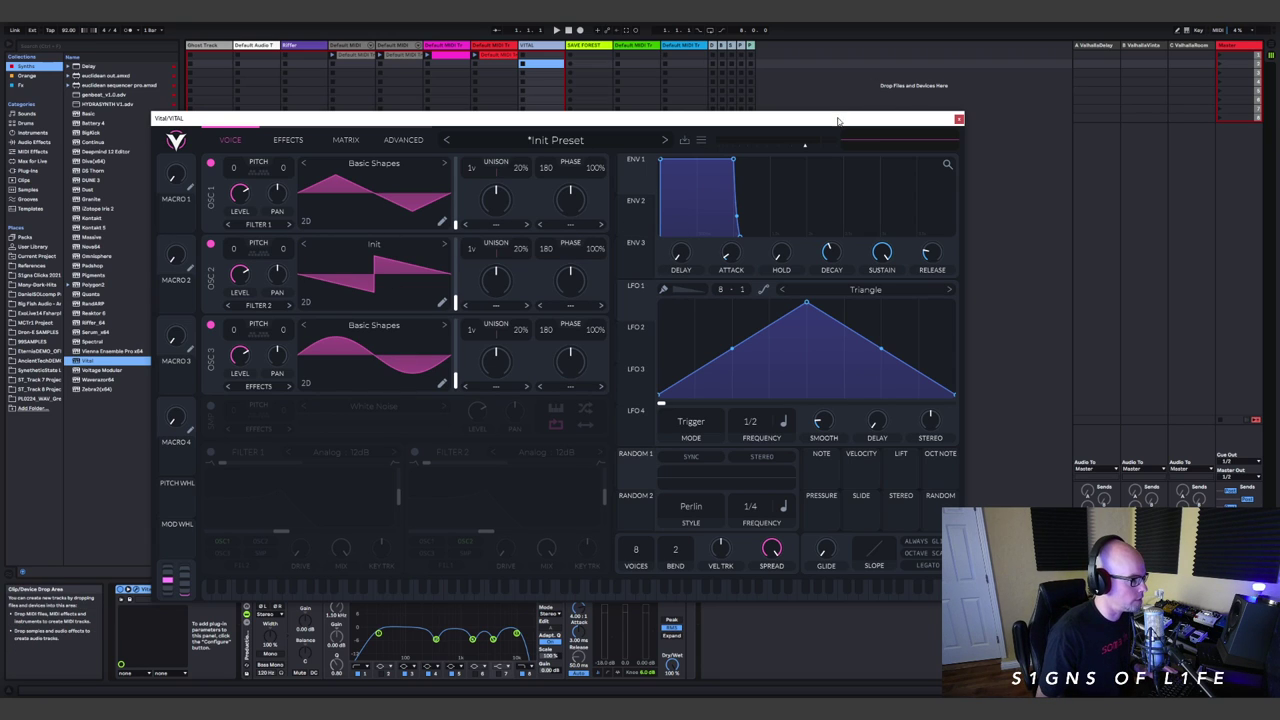
Arm the Vital track in the mixer, then settle the Vital window near the centre.
drag(900, 118, 1199, 41)
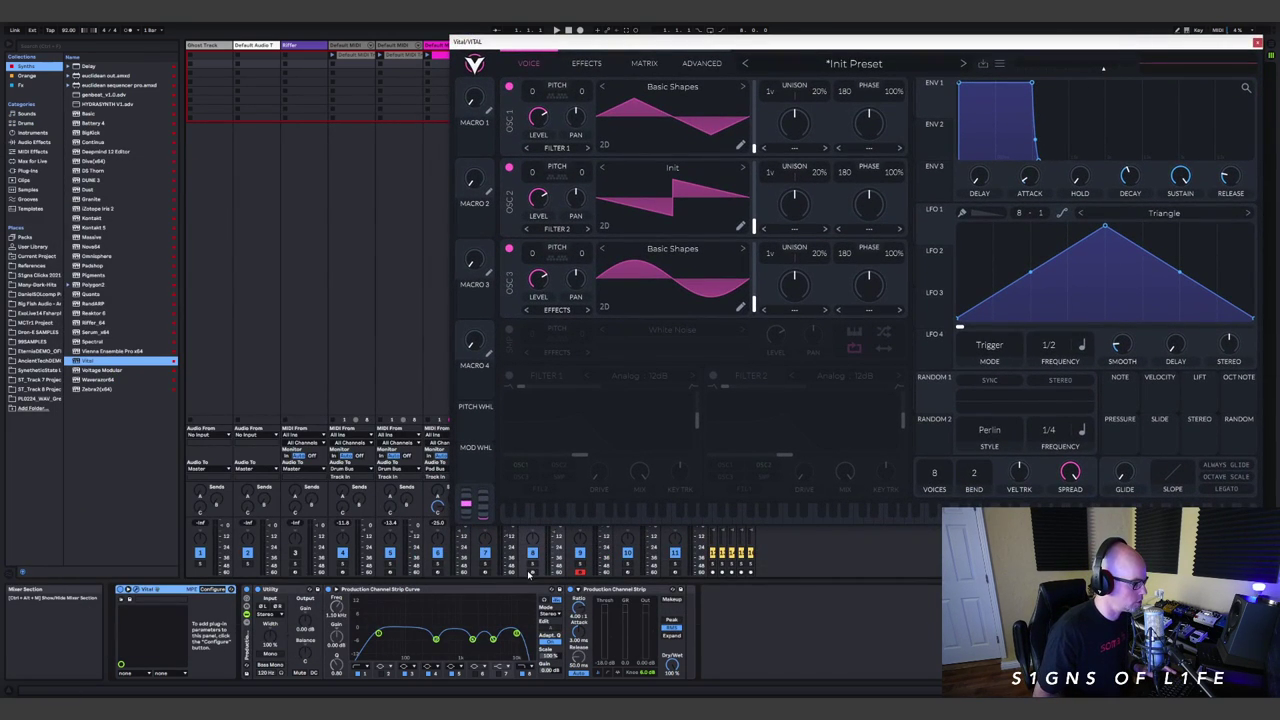
click(531, 572)
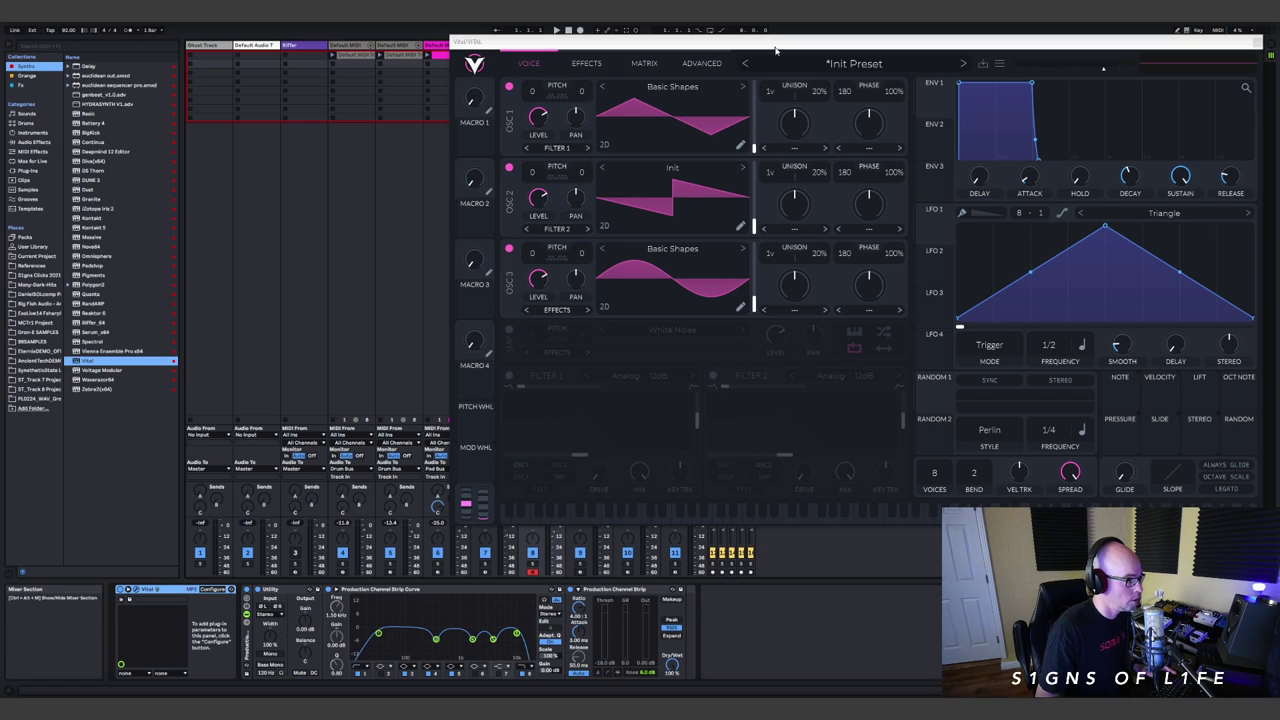
drag(775, 45, 455, 95)
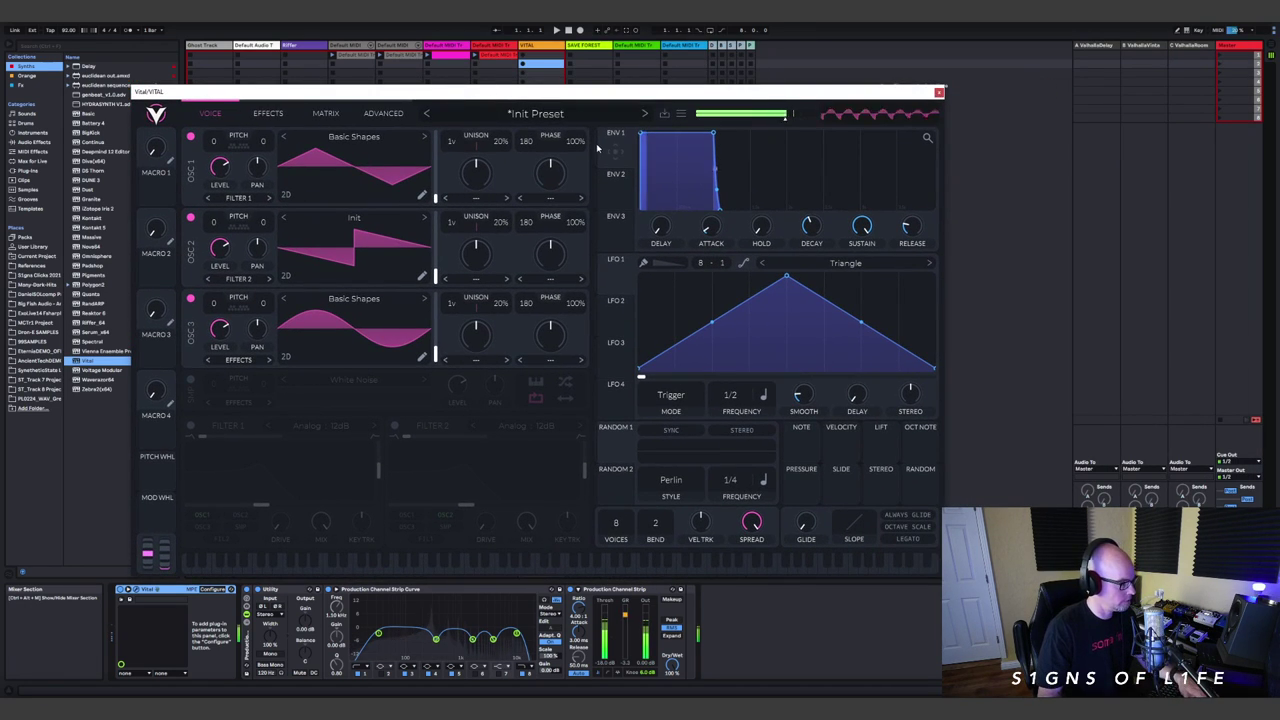
drag(596, 92, 1151, 93)
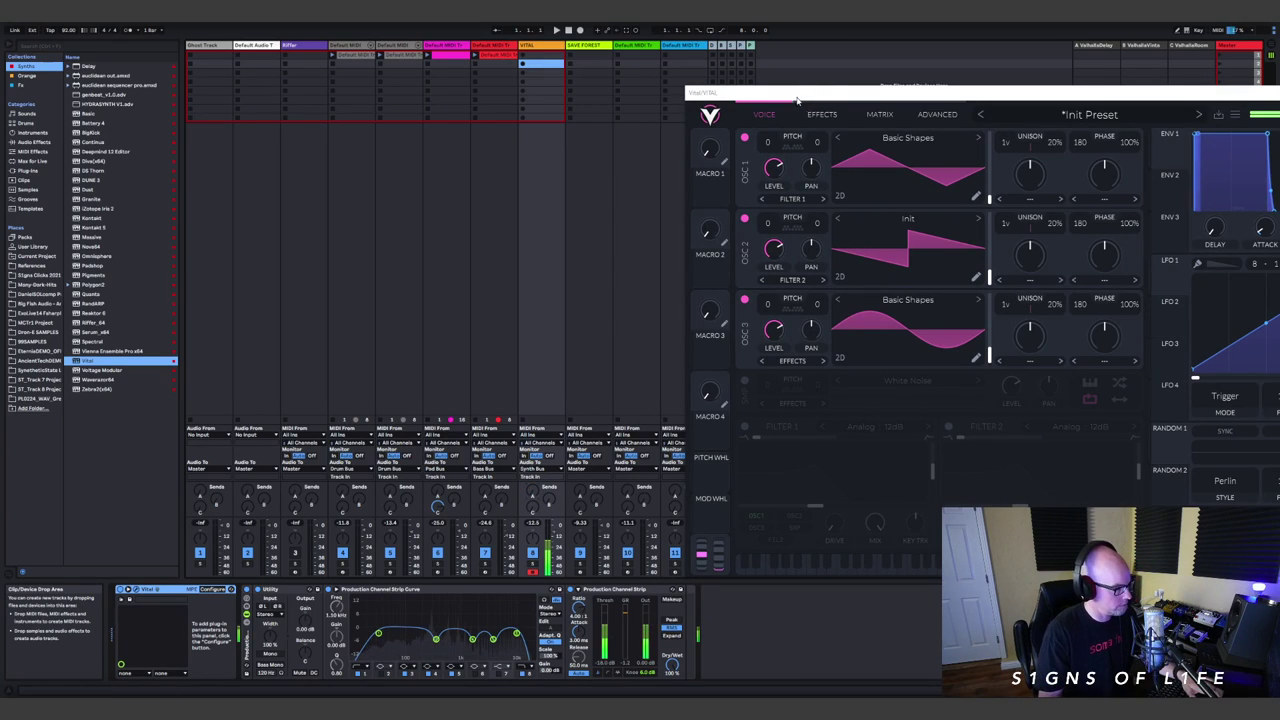
drag(797, 100, 389, 84)
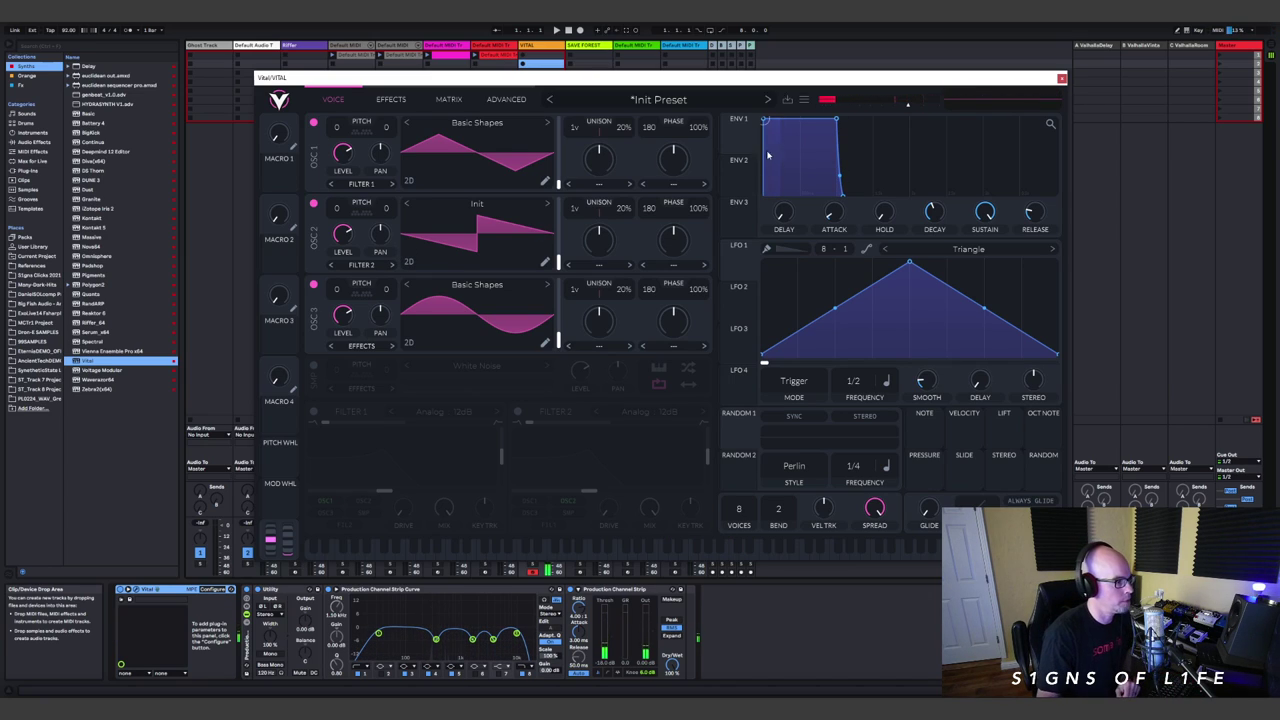
Shape envelopes 2 and 1 into fast-decay plucks, with envelope 2's release at 0.358 s.
click(743, 170)
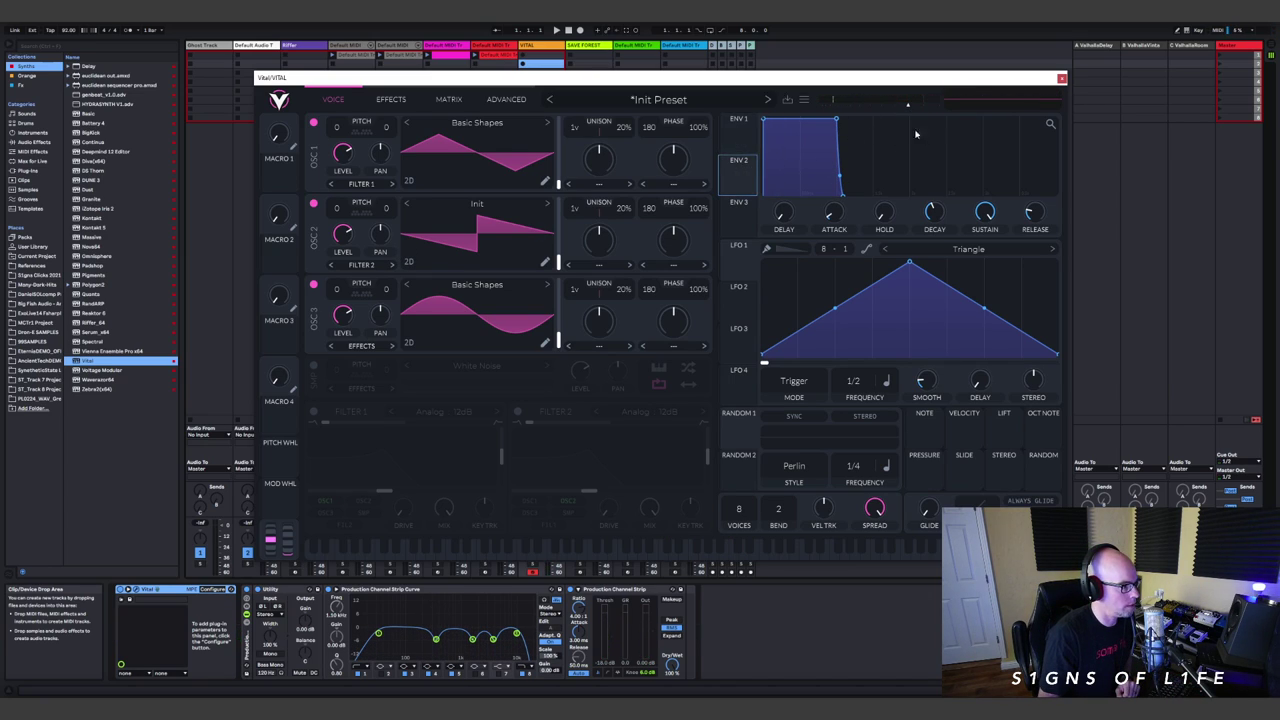
drag(835, 122, 785, 187)
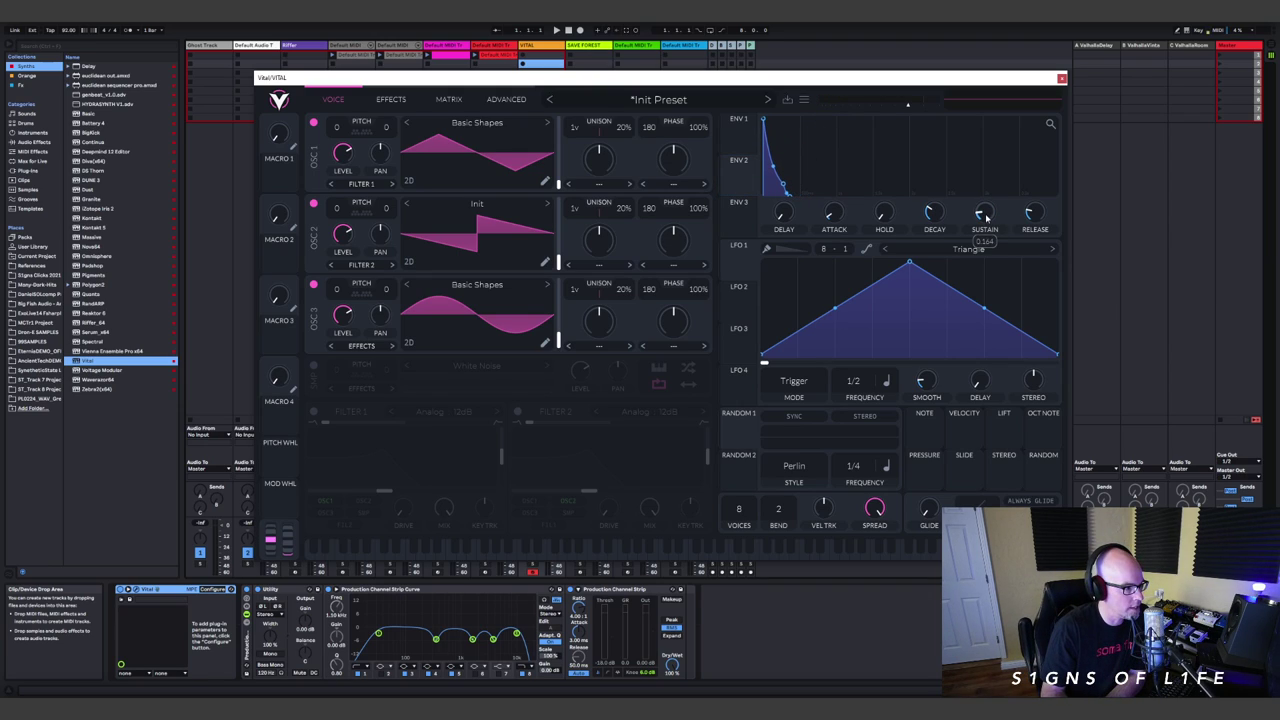
drag(1031, 213, 1031, 209)
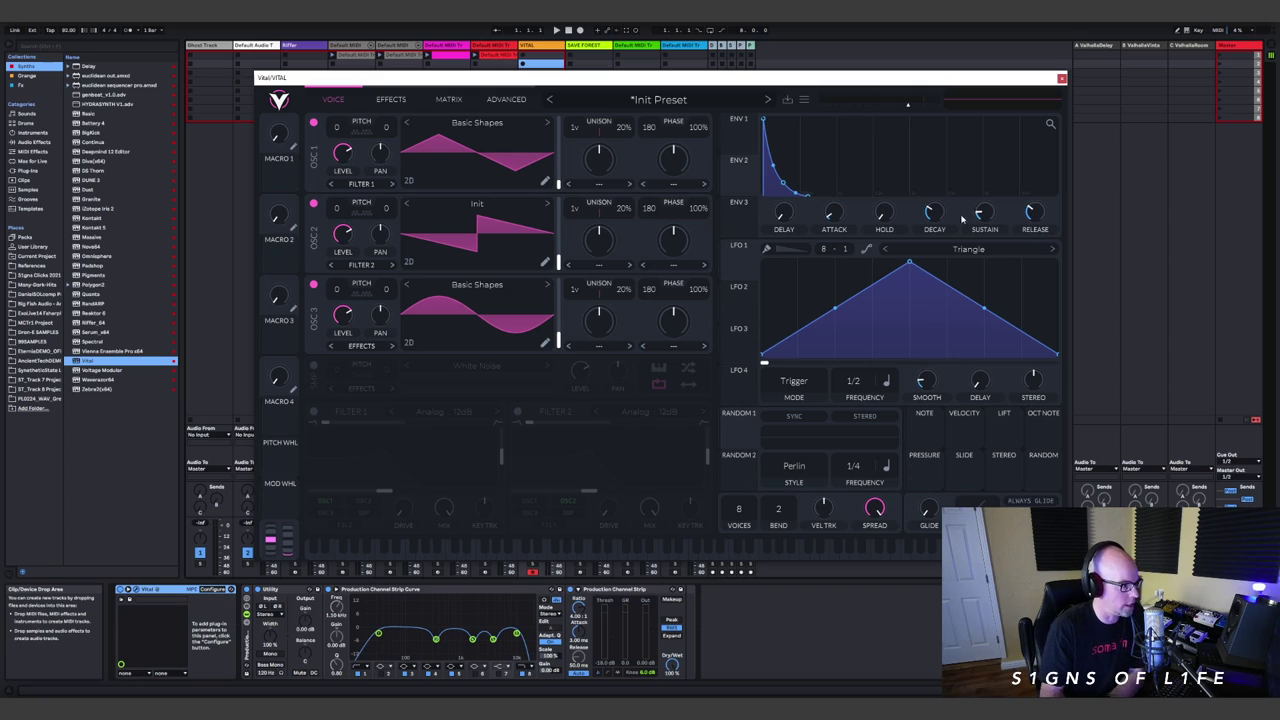
click(745, 130)
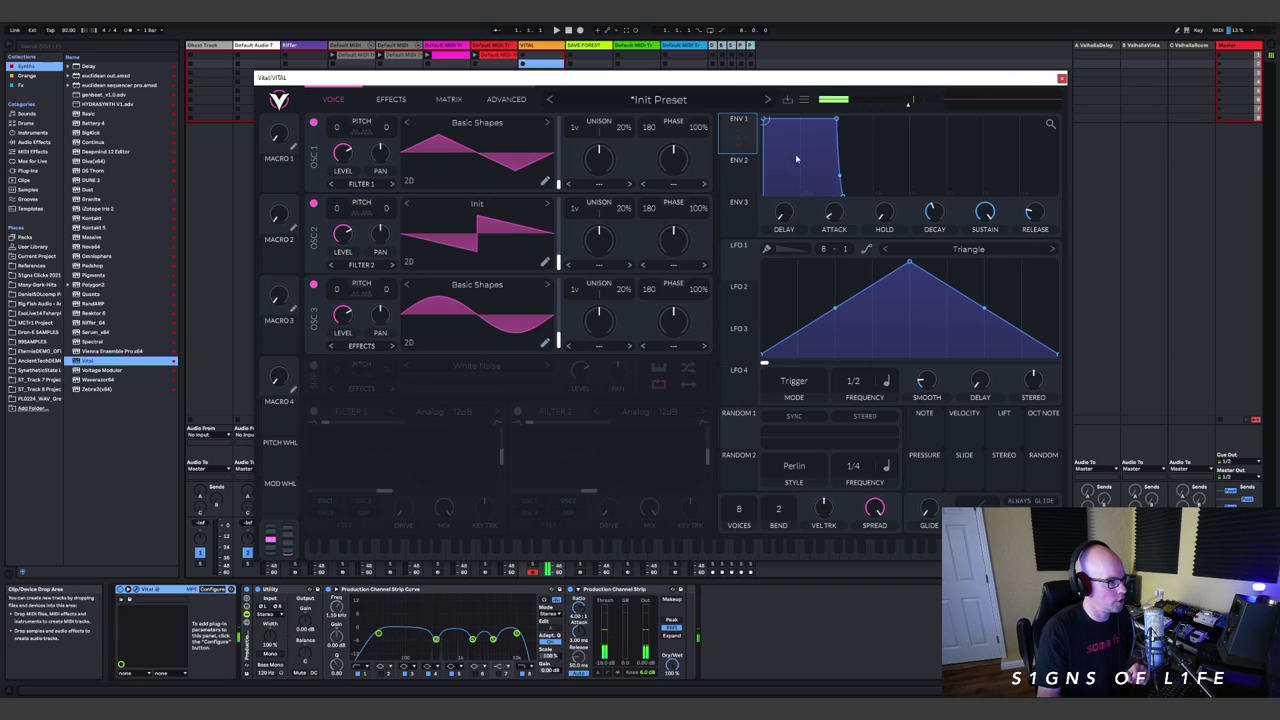
drag(836, 120, 783, 188)
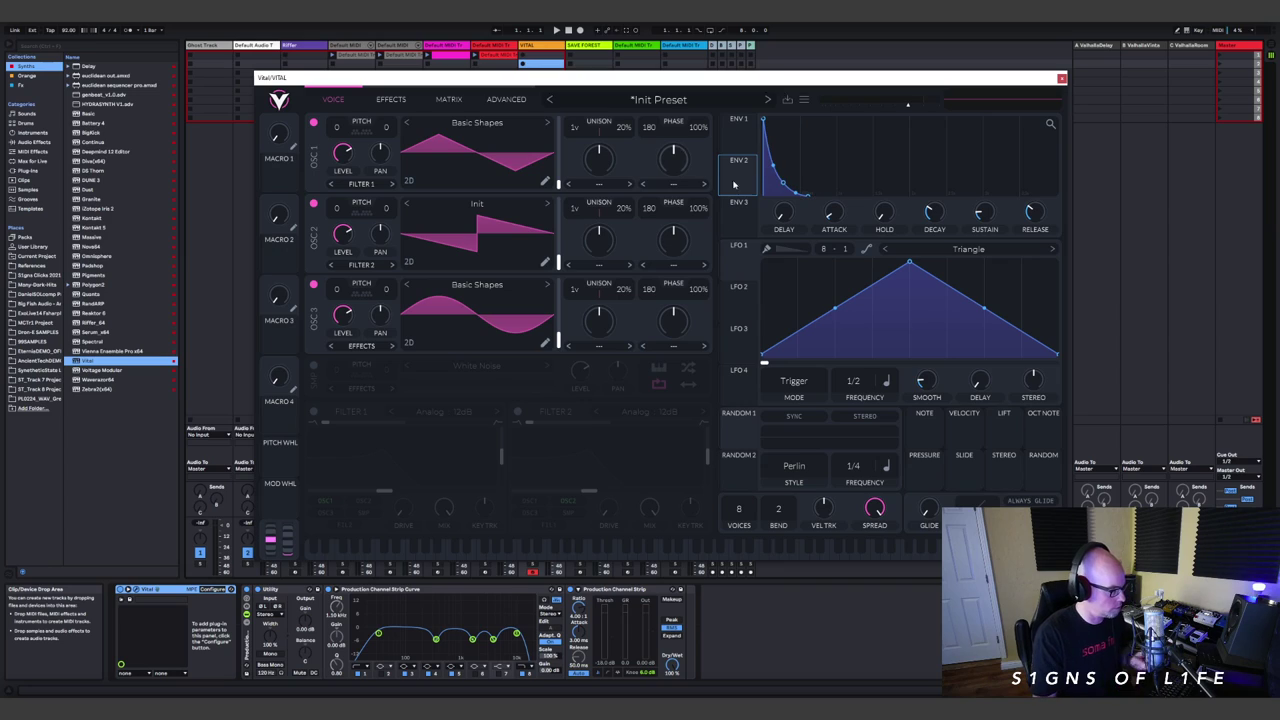
Enable Filter 1, route envelope 2 to its cutoff, and pull the cutoff down.
click(313, 411)
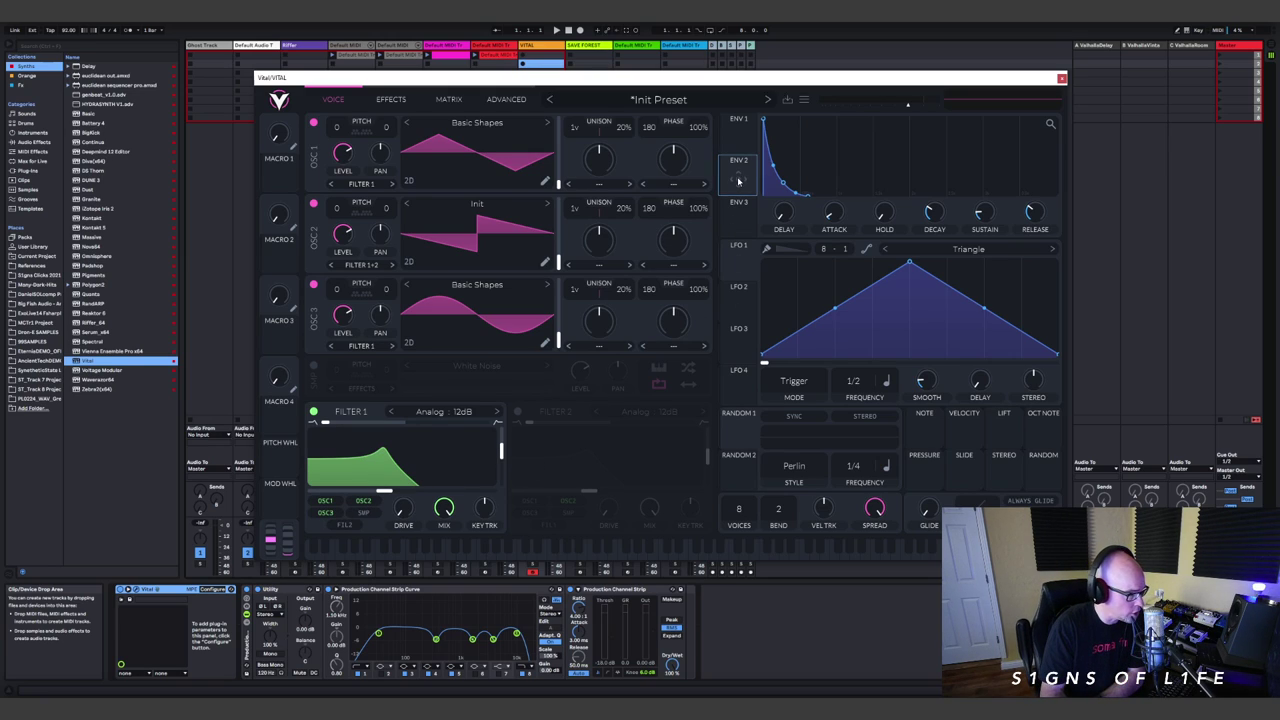
drag(738, 181, 355, 493)
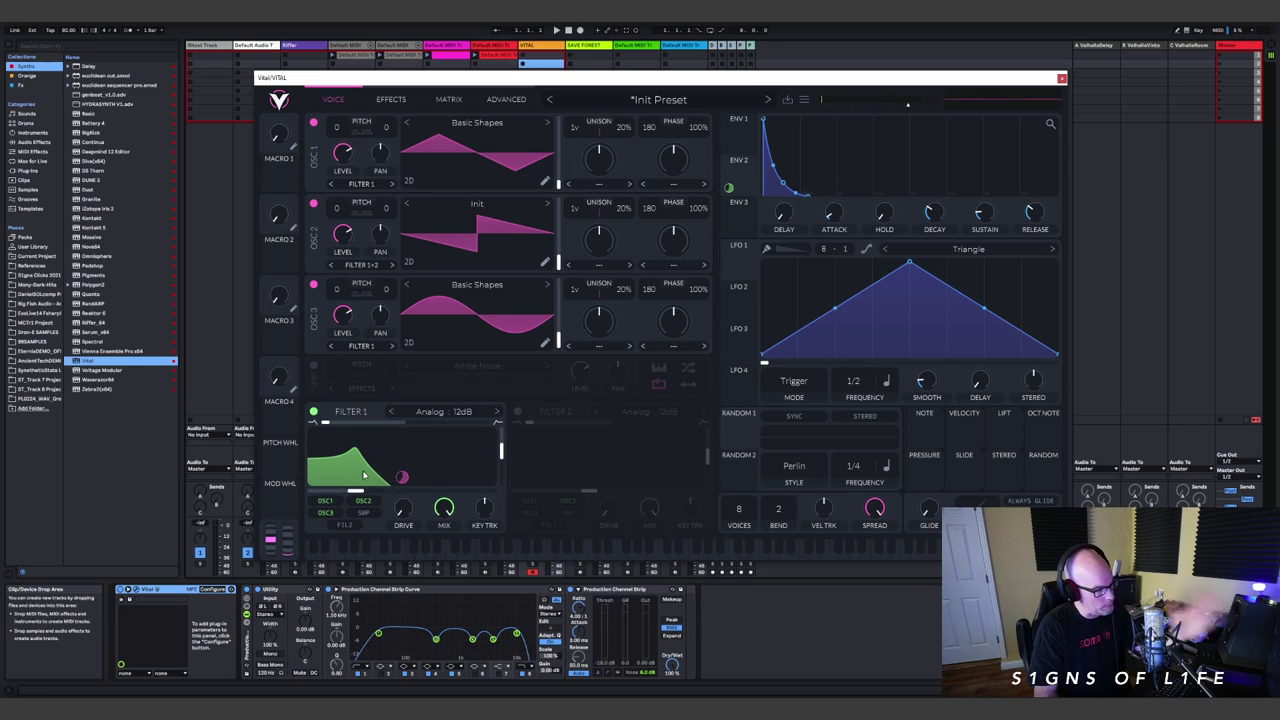
drag(355, 492, 350, 493)
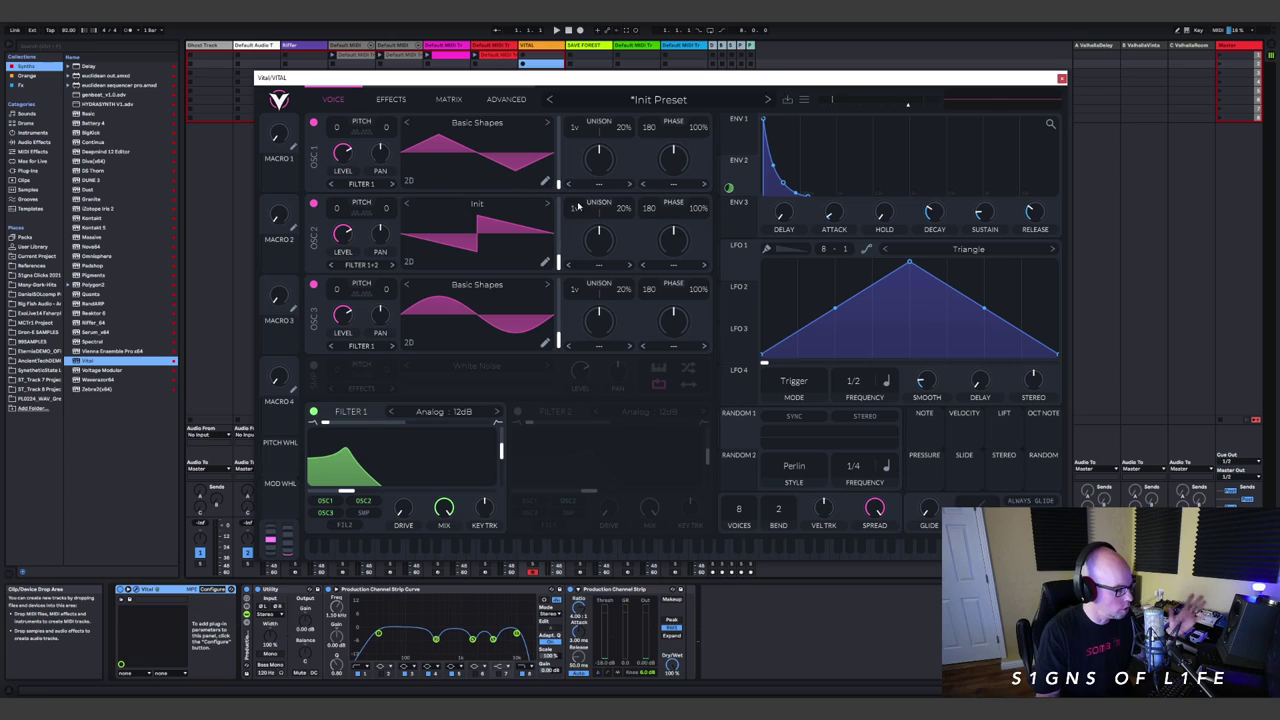
Turn on Vital's compressor and a Ping Pong delay.
click(390, 99)
click(320, 180)
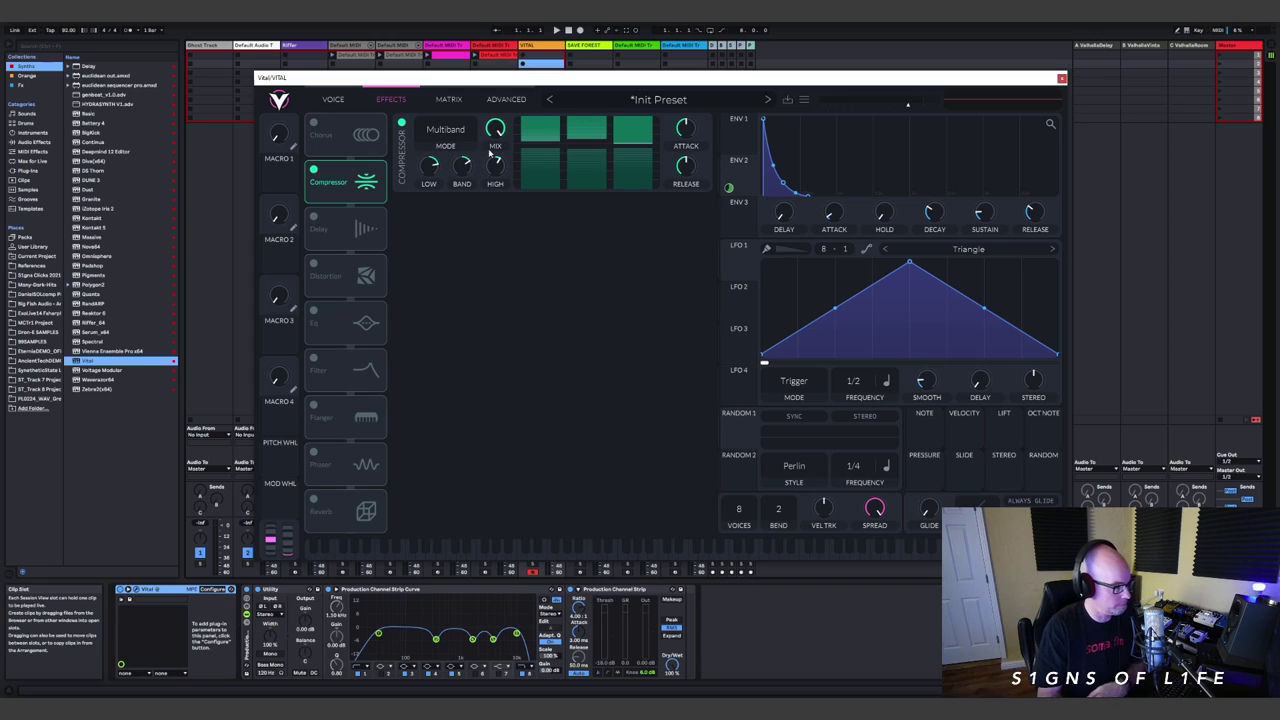
mouse_move(433, 172)
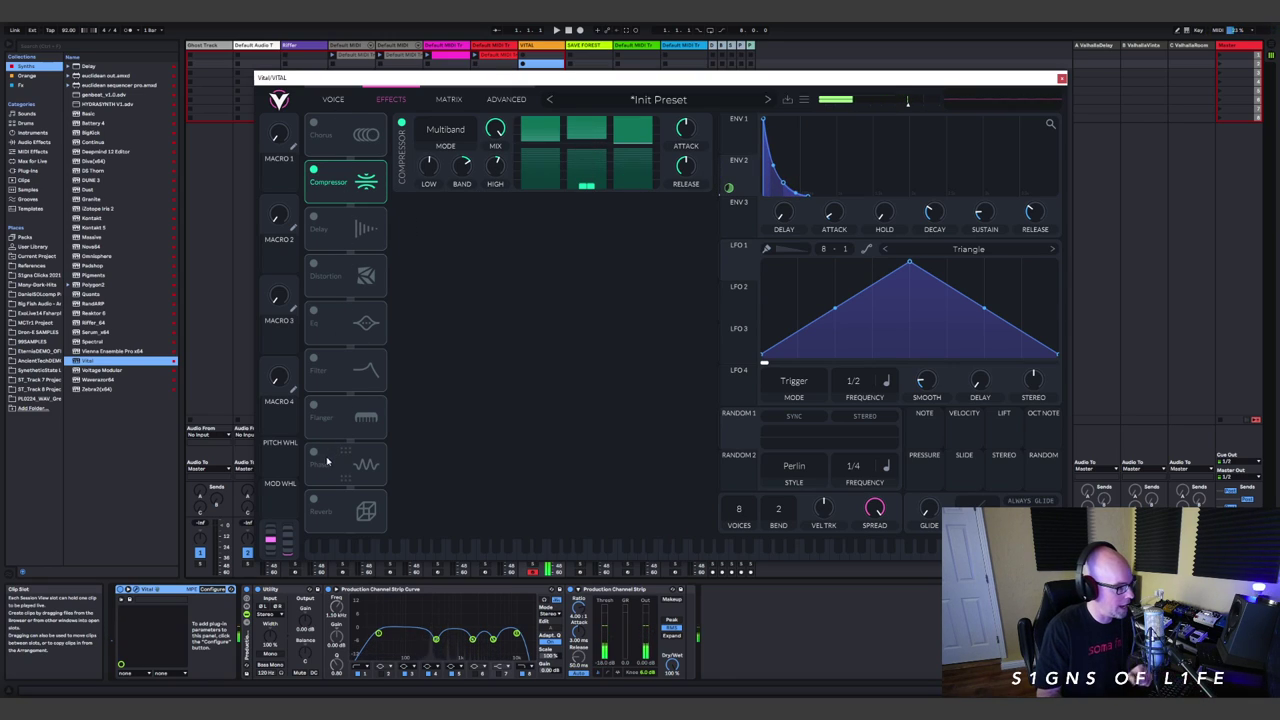
click(313, 218)
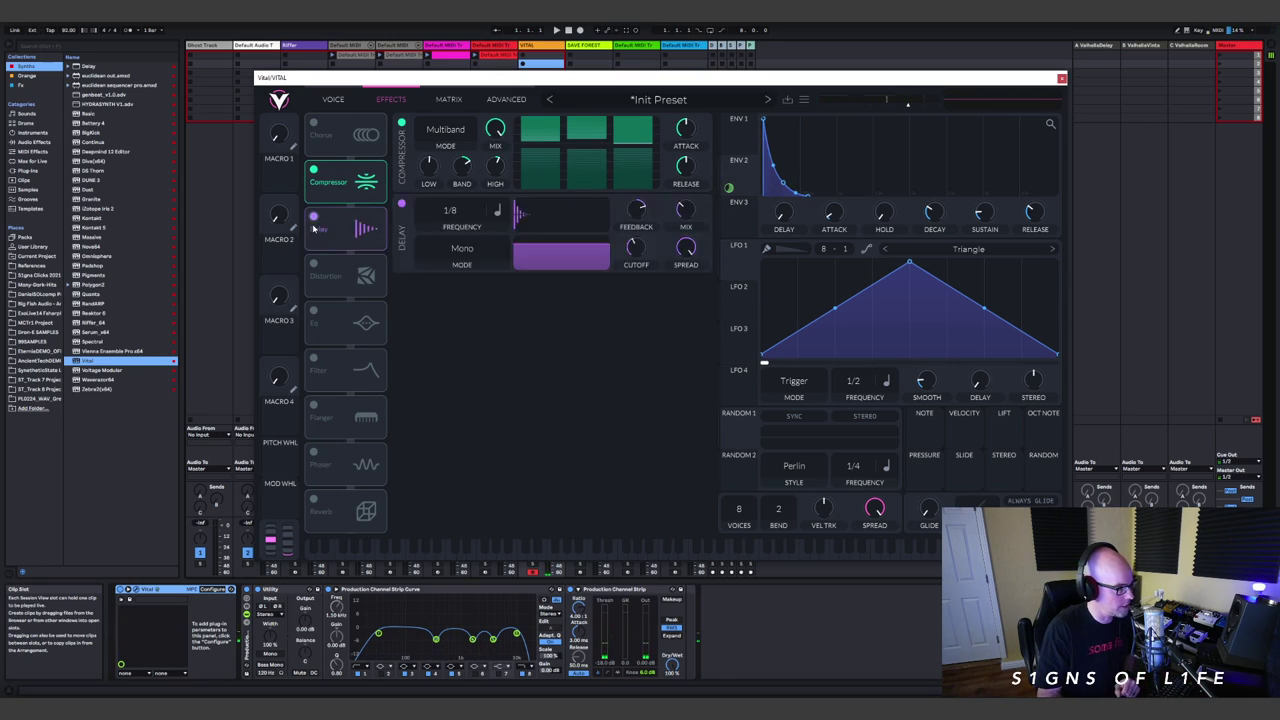
click(462, 250)
click(453, 310)
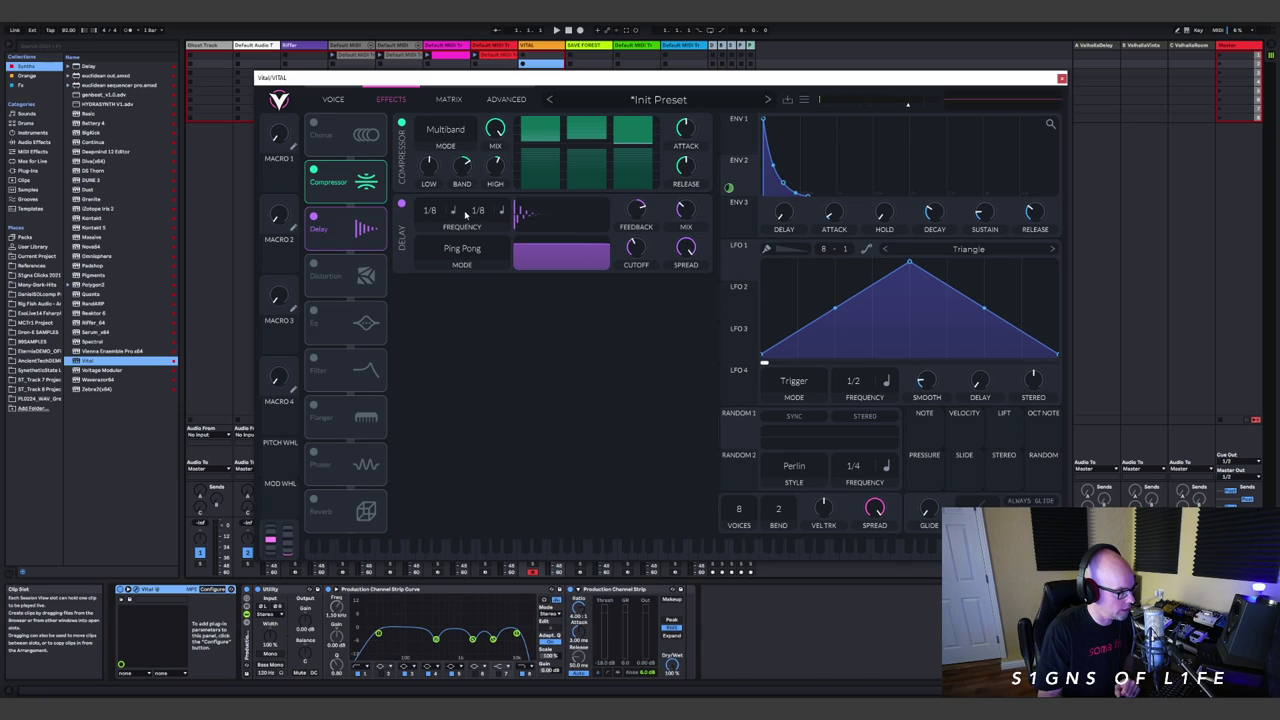
Sync both delay times to straight tempo and lower delay feedback to about 19%.
click(452, 211)
click(458, 255)
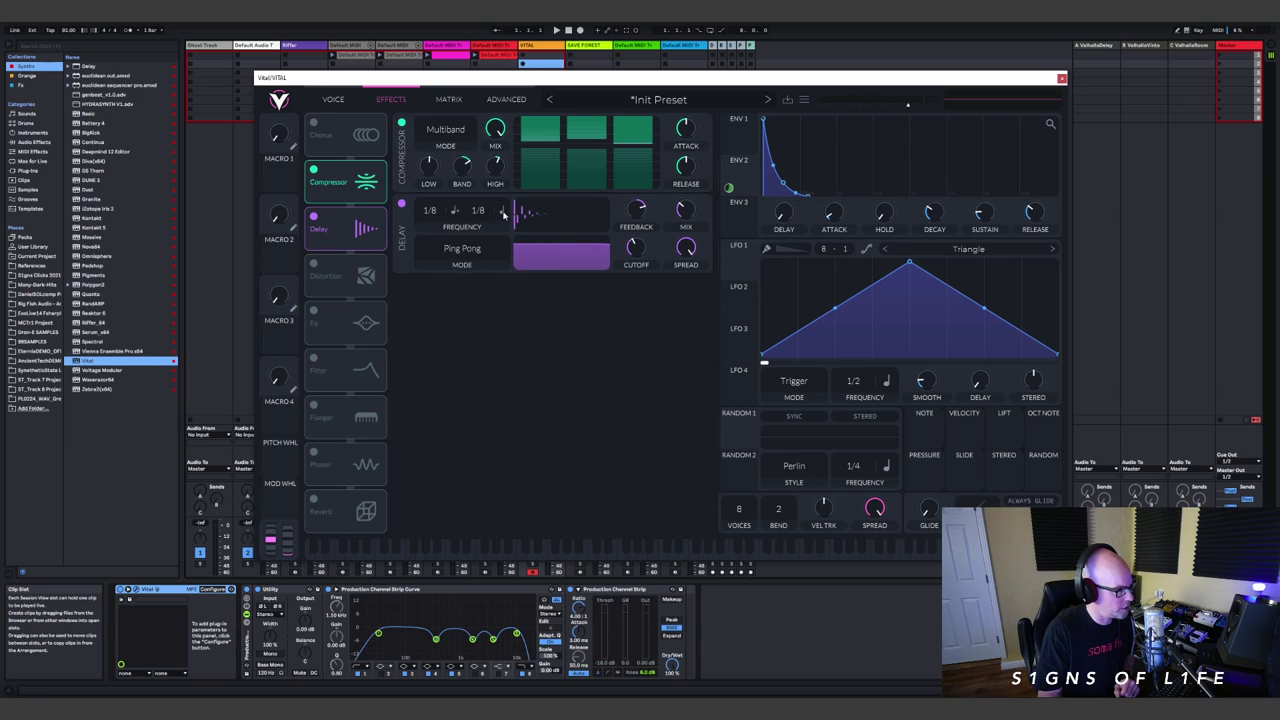
click(503, 211)
click(504, 260)
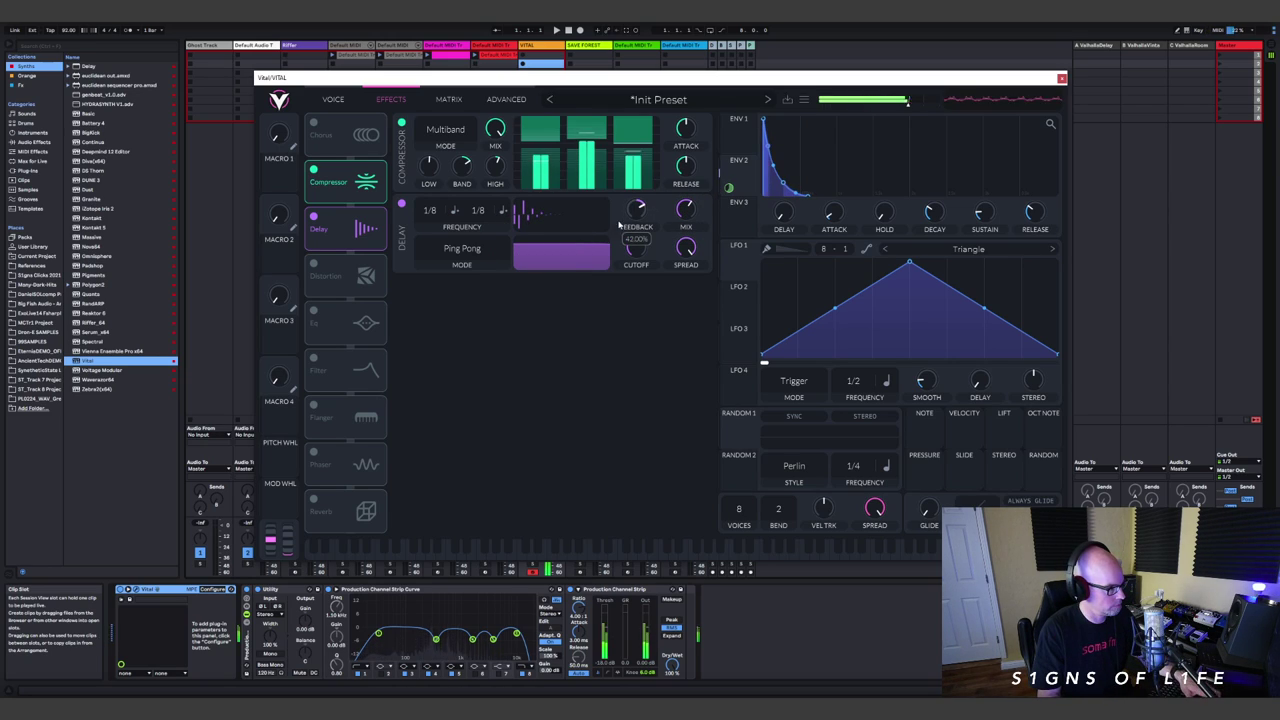
click(452, 211)
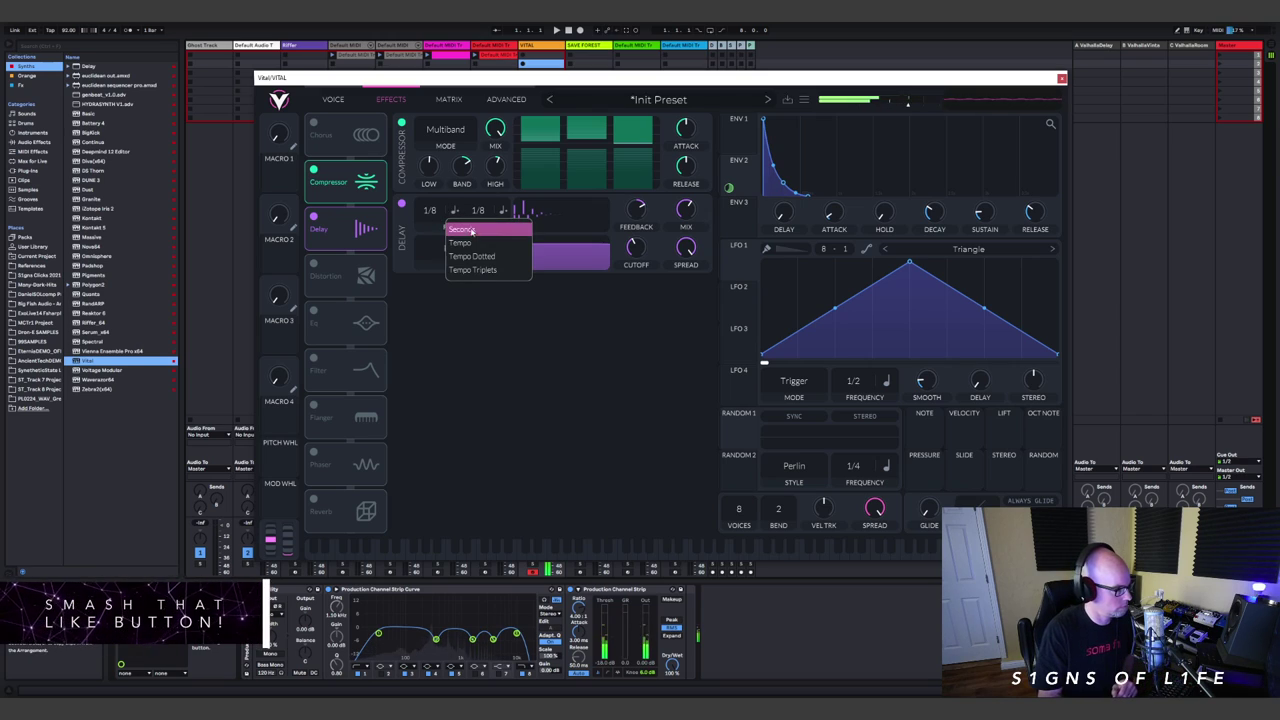
click(470, 245)
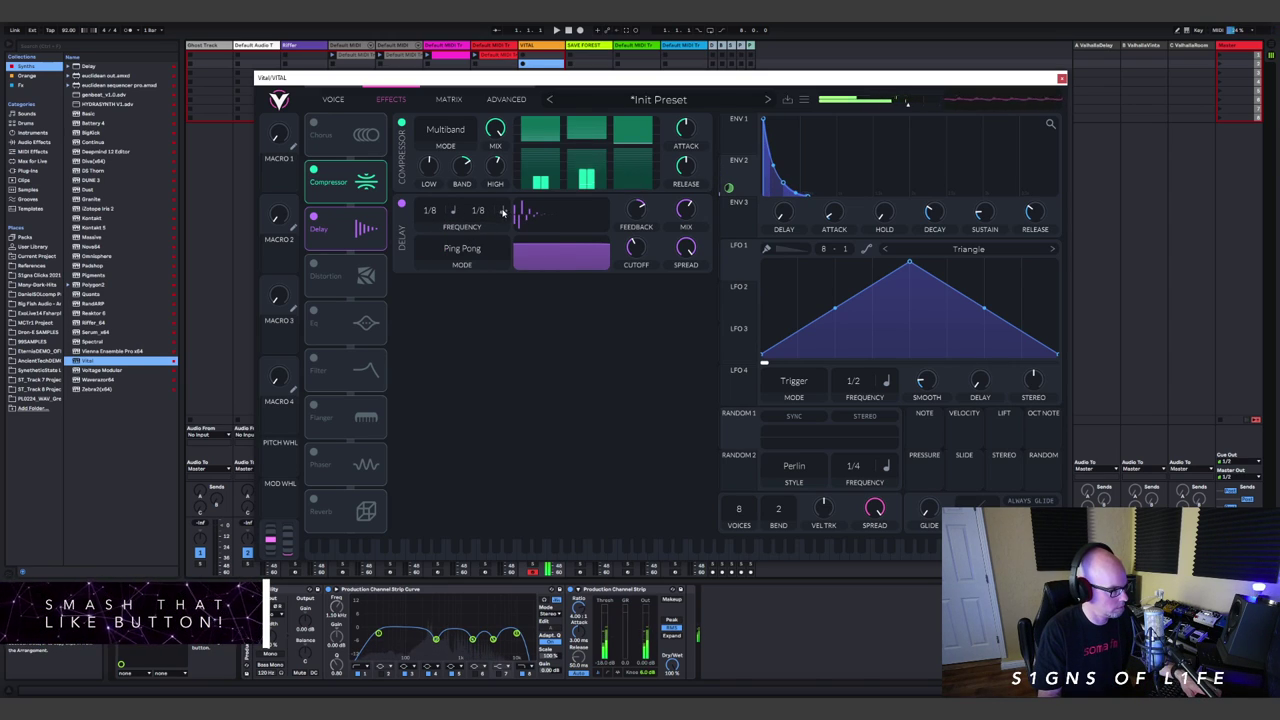
click(502, 210)
click(520, 242)
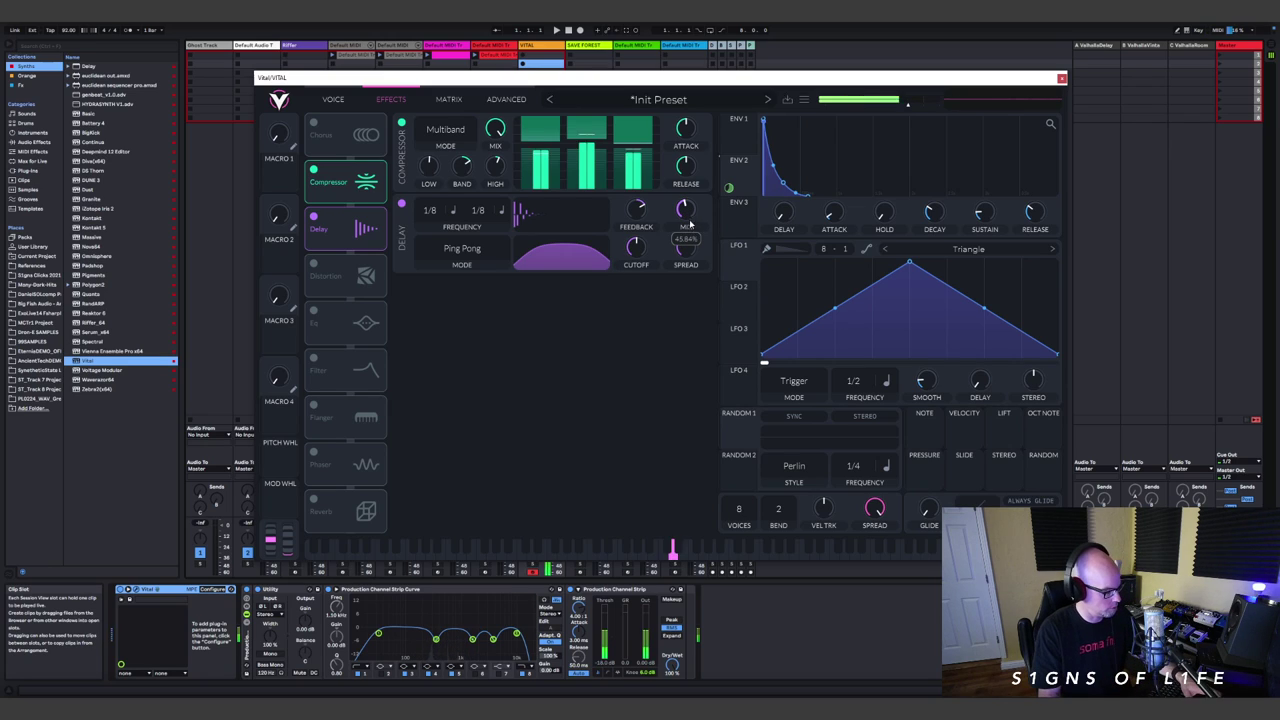
drag(642, 207, 664, 209)
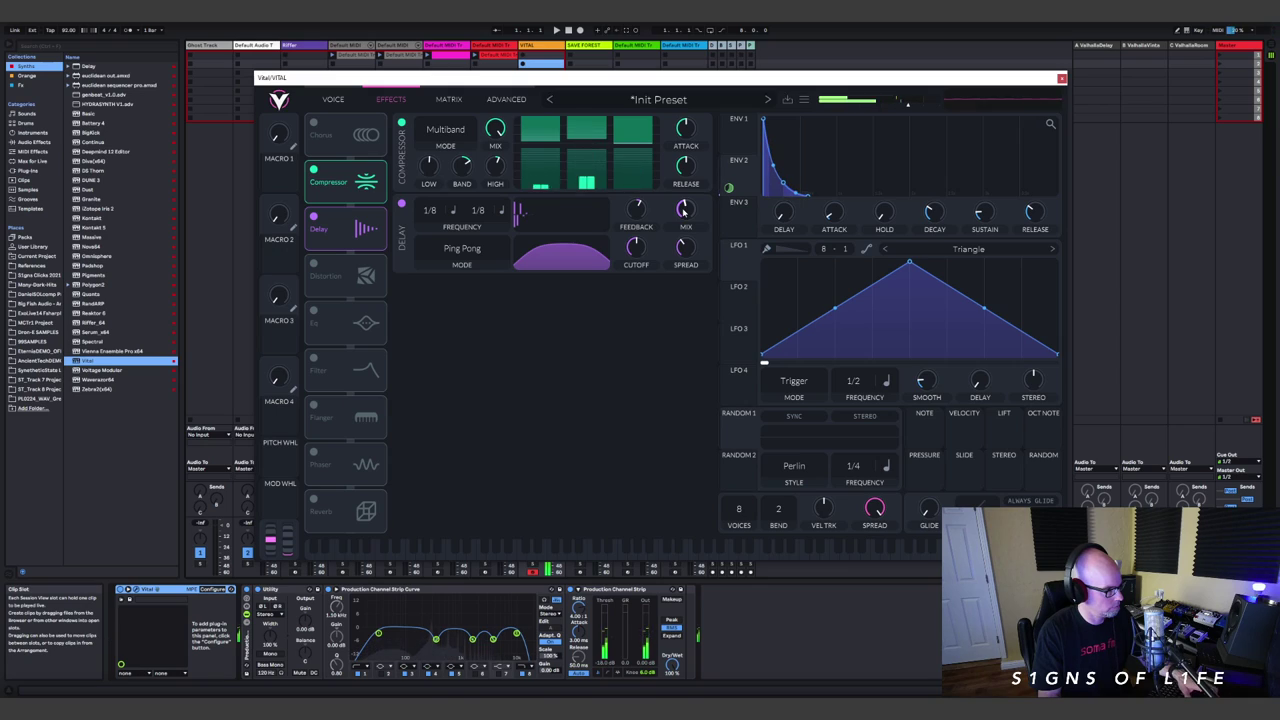
Enable reverb with reduced lows and drop Filter 1's cutoff to about -41.24 semitones.
click(314, 500)
drag(460, 295, 464, 334)
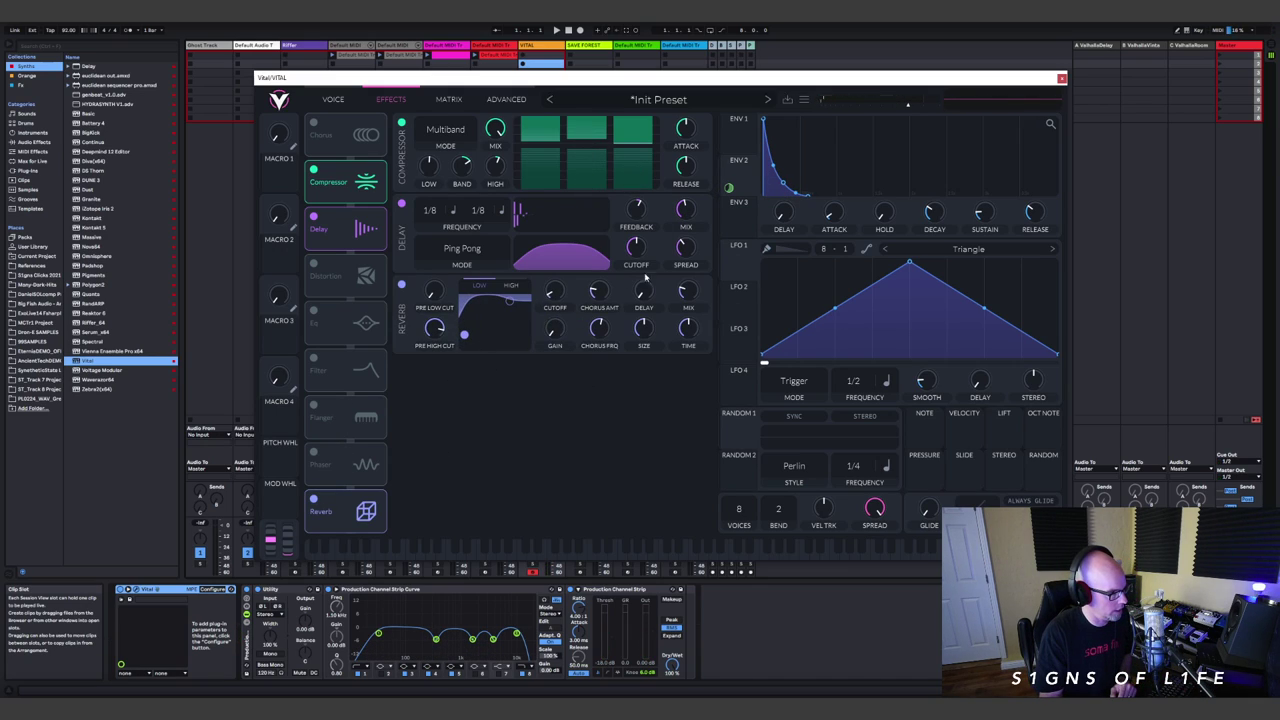
mouse_move(684, 328)
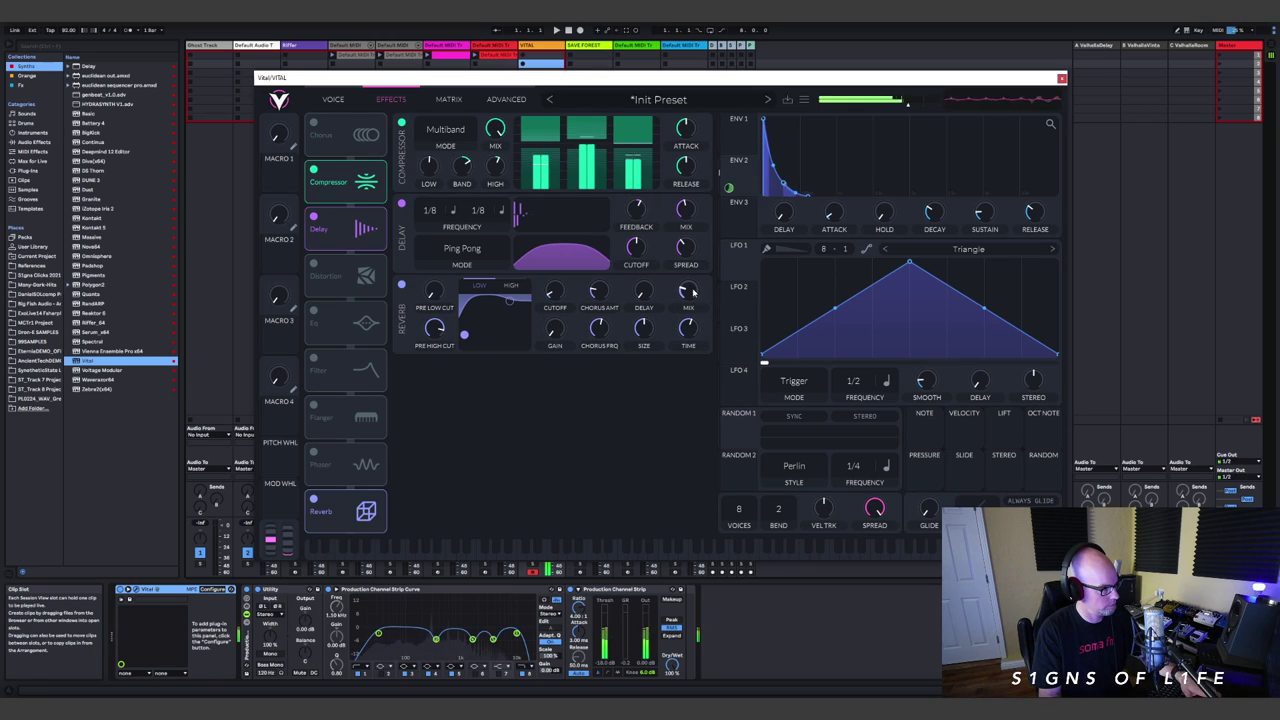
click(333, 99)
drag(435, 427, 326, 490)
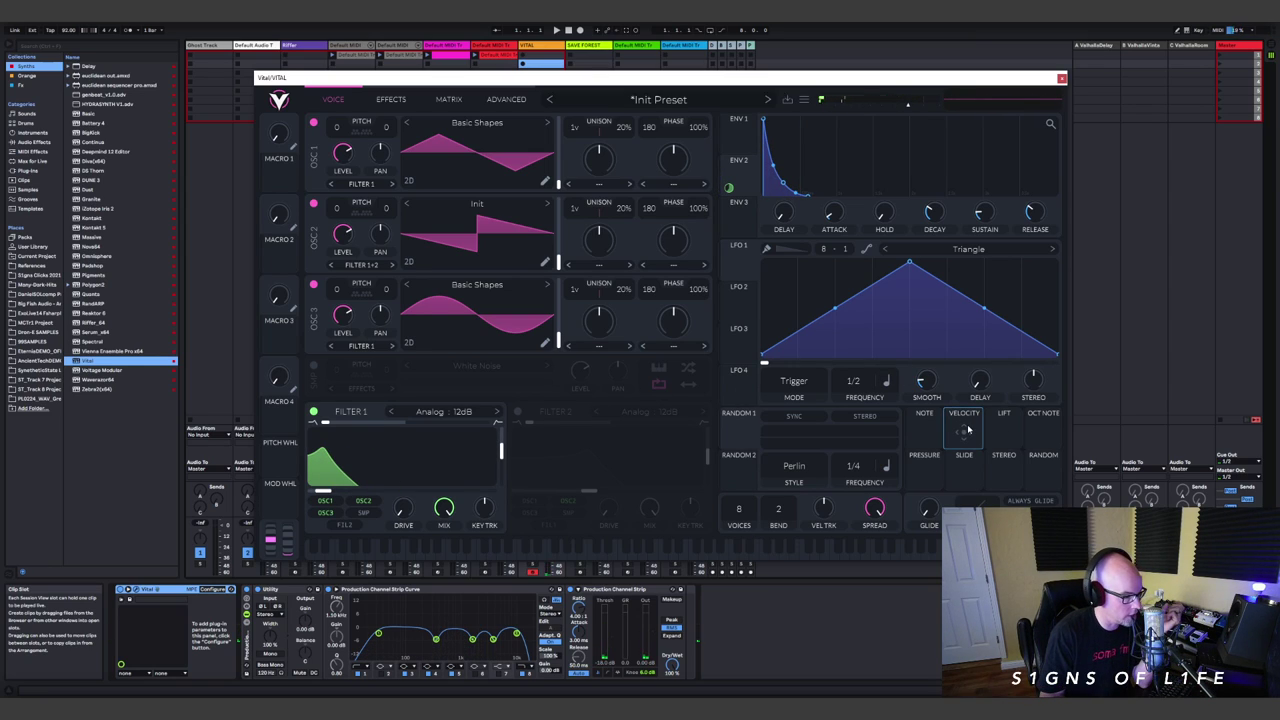
Assign the VELOCITY and OCT NOTE modulation sources to the Filter 1 cutoff.
drag(968, 430, 322, 490)
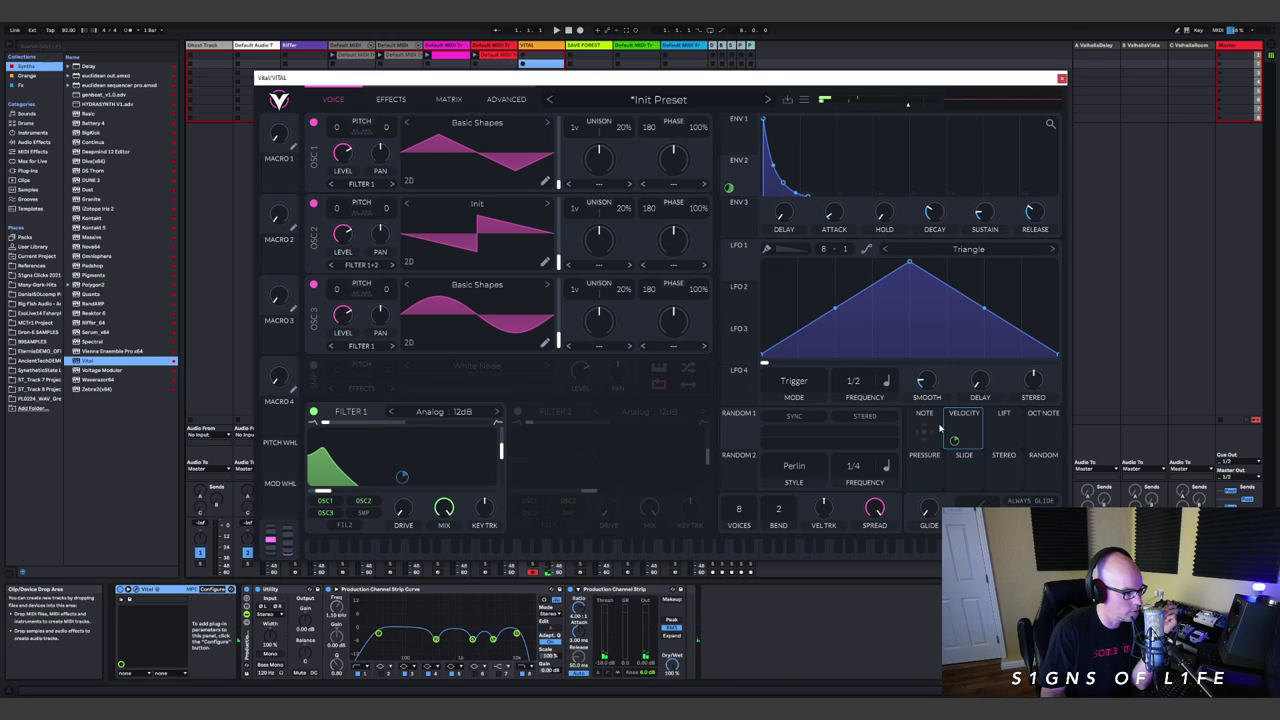
drag(1045, 435, 401, 477)
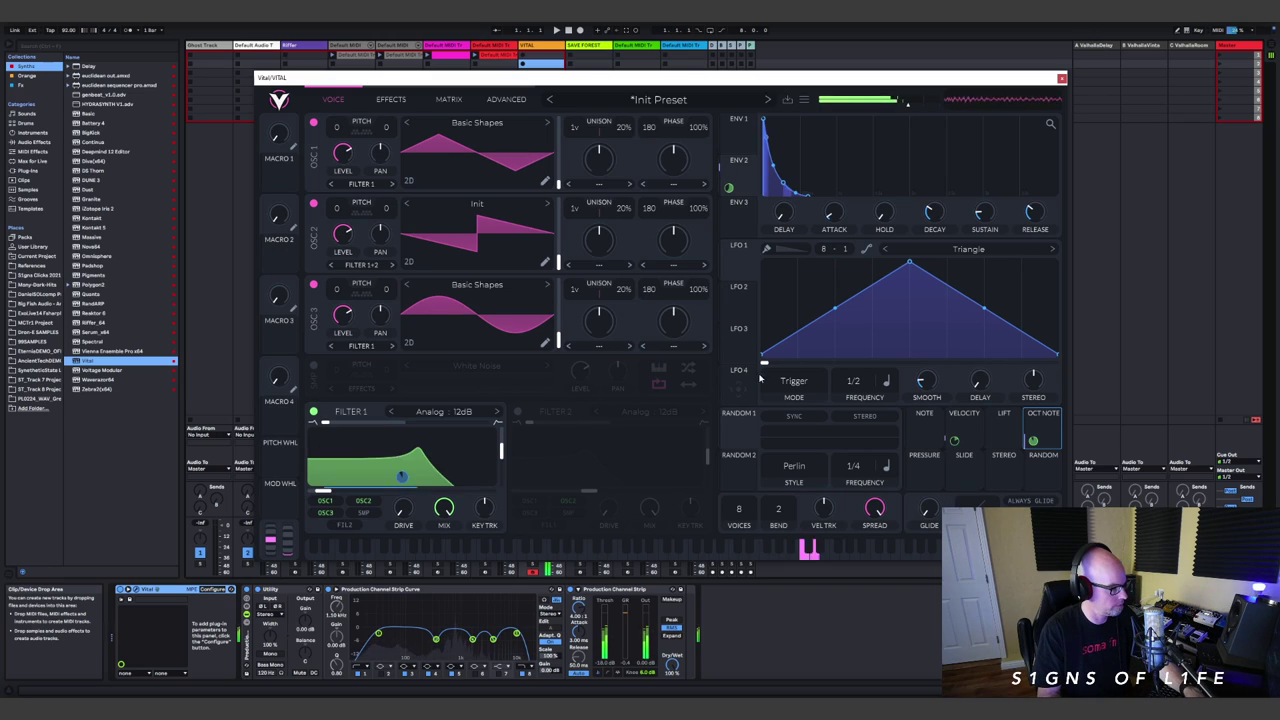
mouse_move(1034, 441)
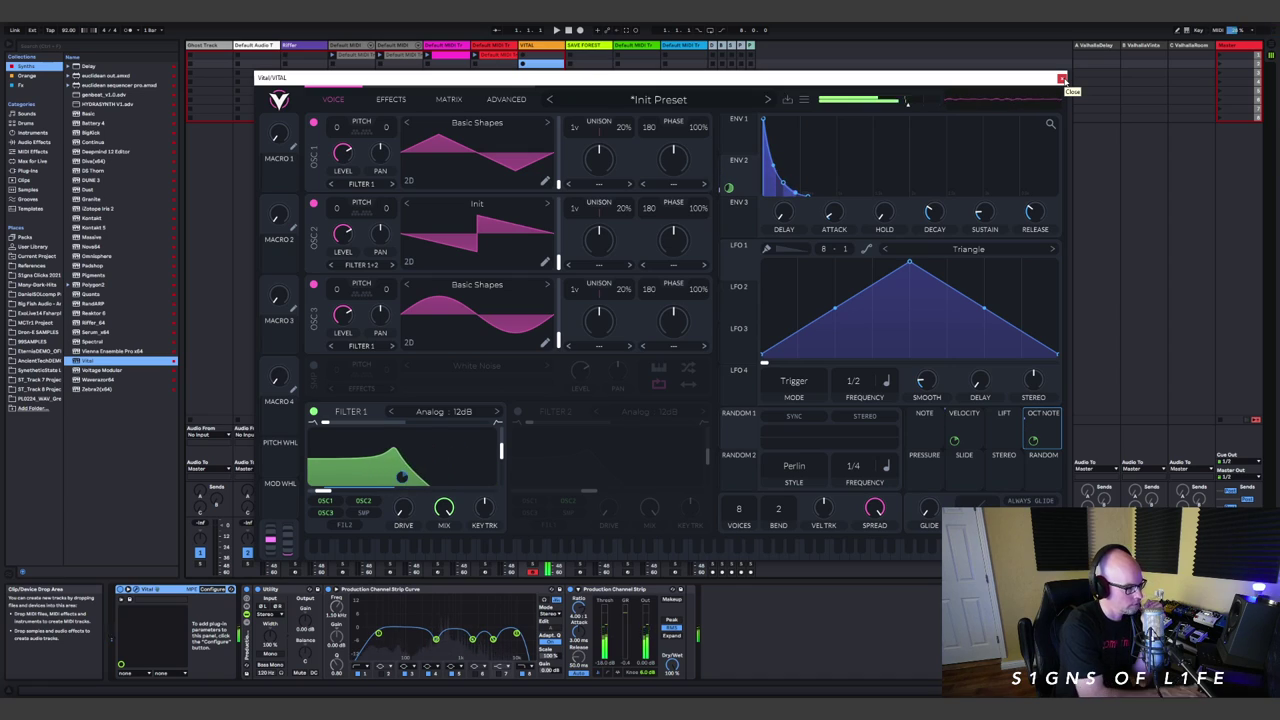
Add an end keyframe to OSC 1's Basic Shapes wavetable with drawn harmonics, phases and Spectral Blend.
click(546, 183)
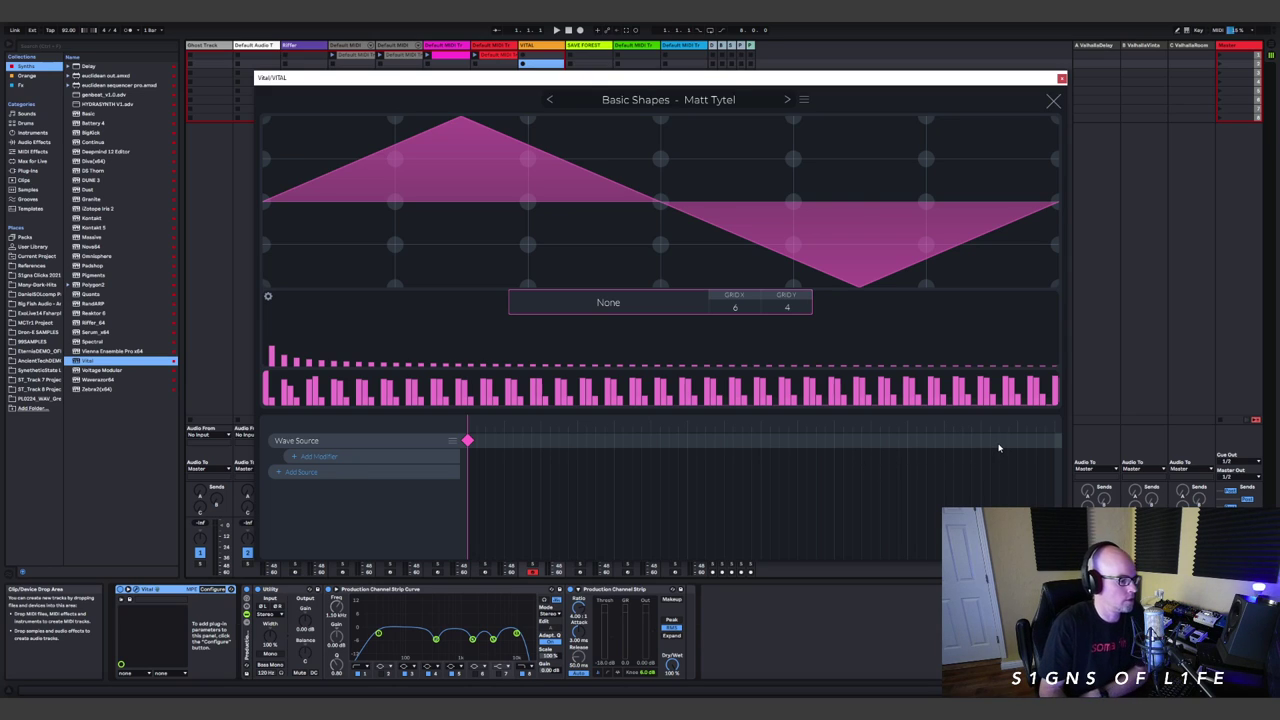
click(1053, 440)
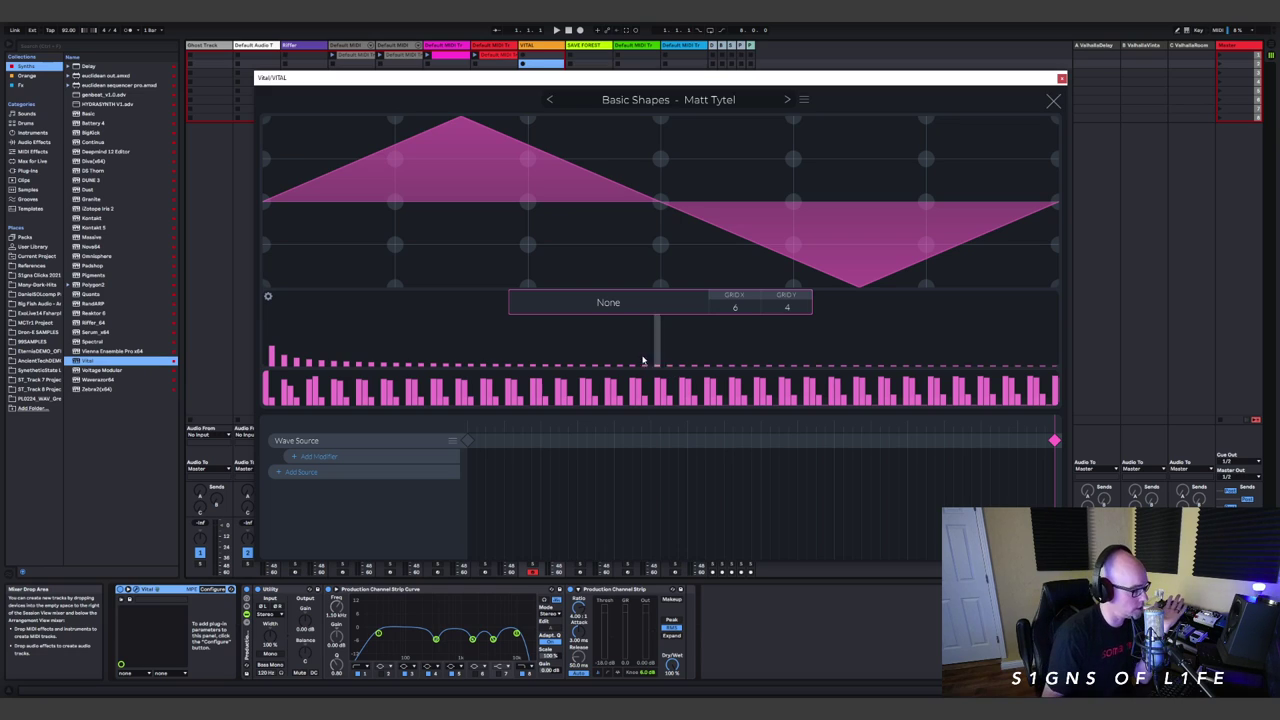
mouse_move(276, 322)
mouse_down()
mouse_move(523, 354)
mouse_move(353, 332)
mouse_move(476, 336)
mouse_up()
click(396, 342)
click(446, 342)
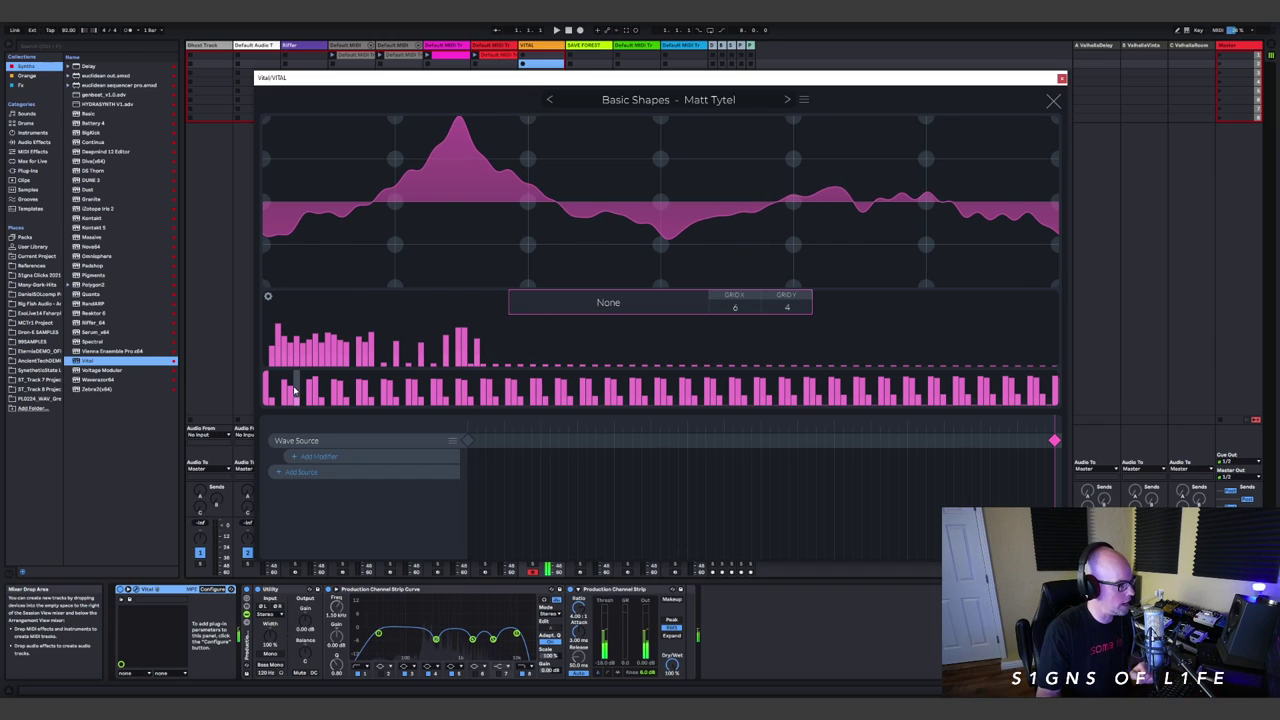
drag(284, 396, 283, 390)
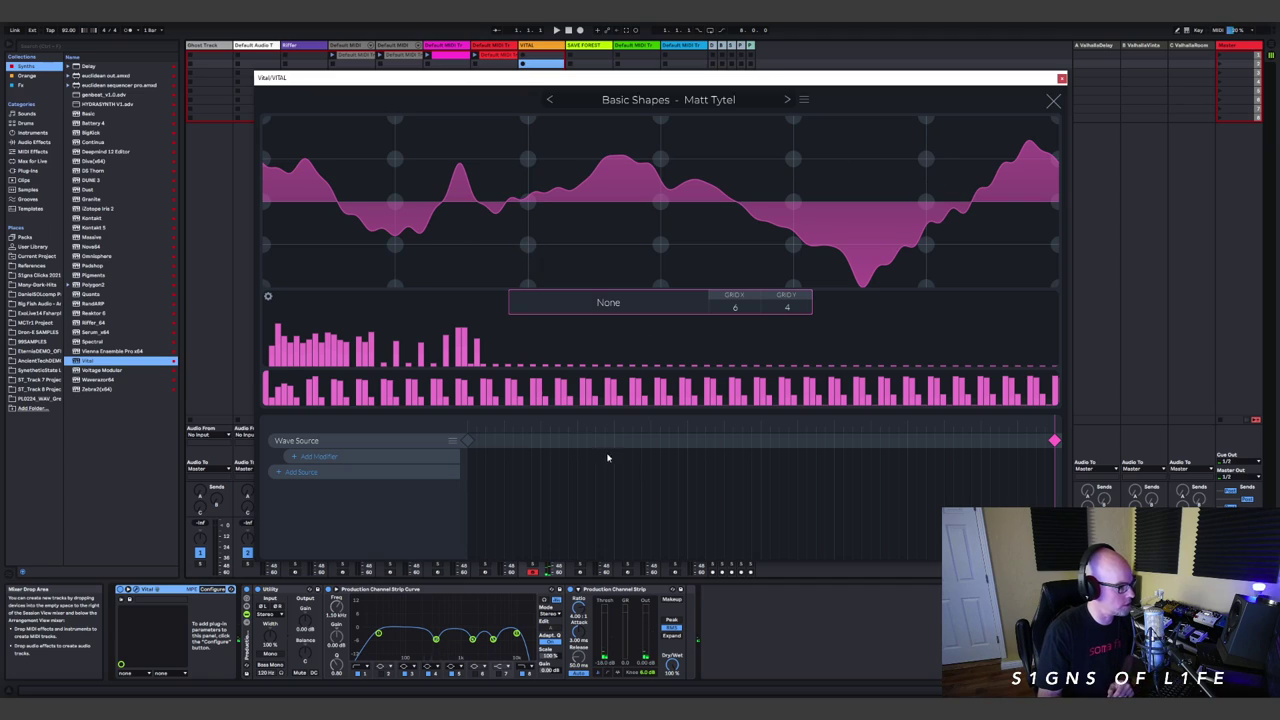
click(608, 302)
click(555, 352)
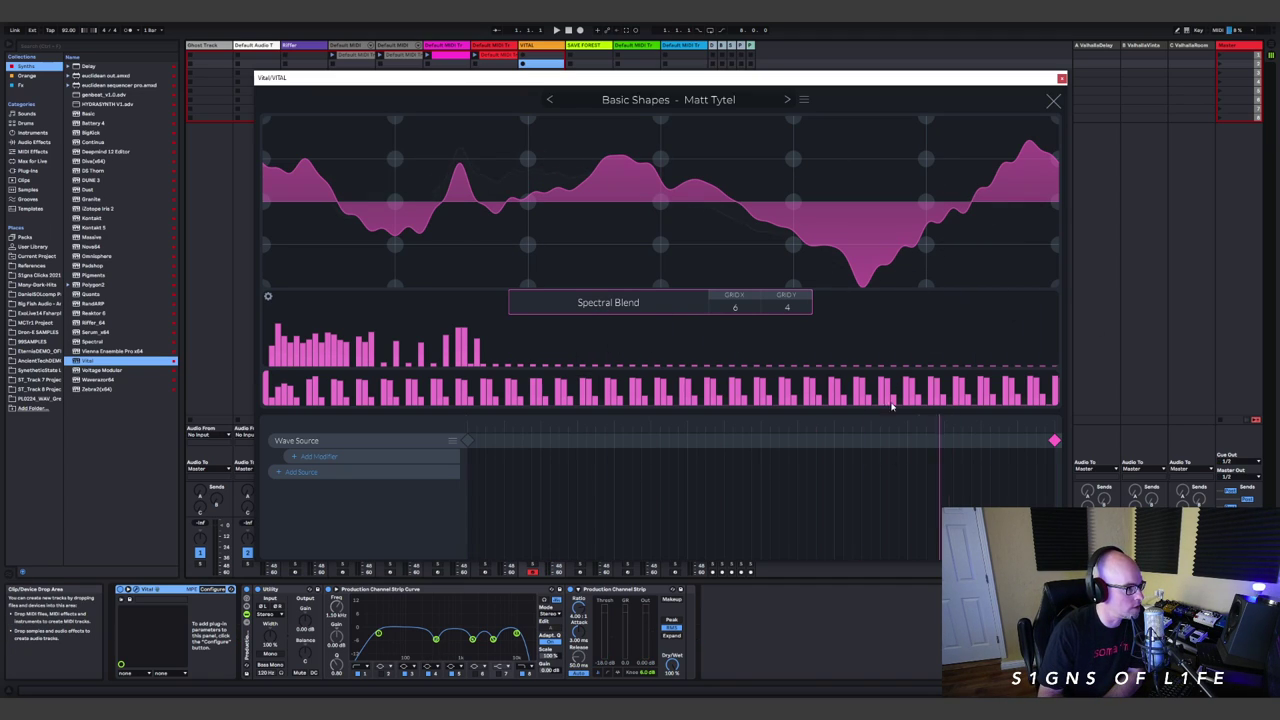
Route ENV 2 to OSC 1's wave frame, then open OSC 2's Init wavetable in the editor.
click(1053, 100)
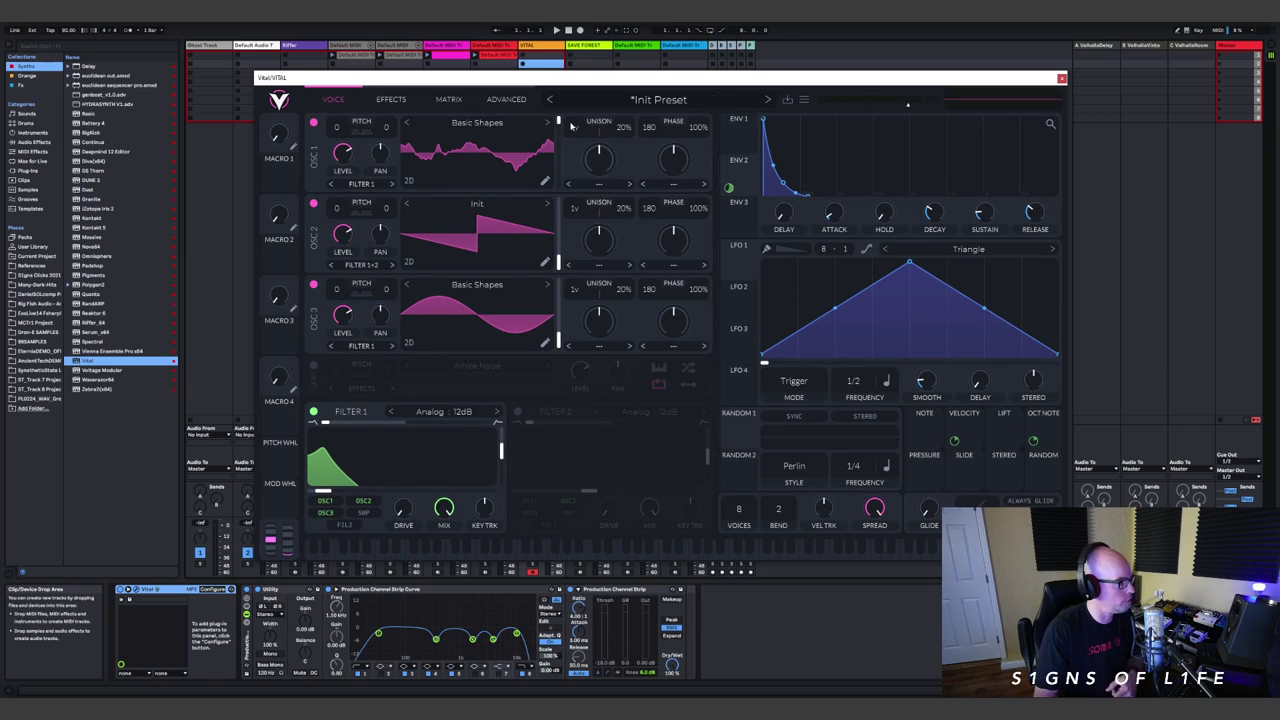
drag(561, 124, 561, 157)
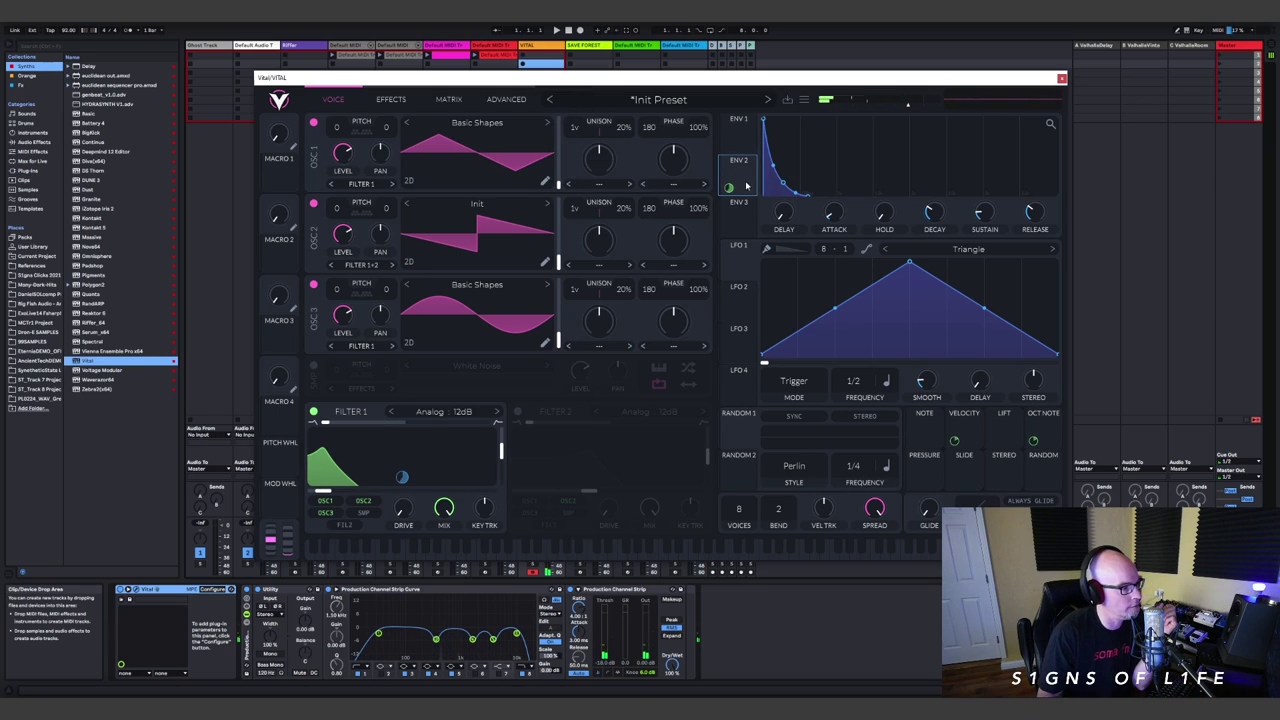
drag(729, 187, 558, 183)
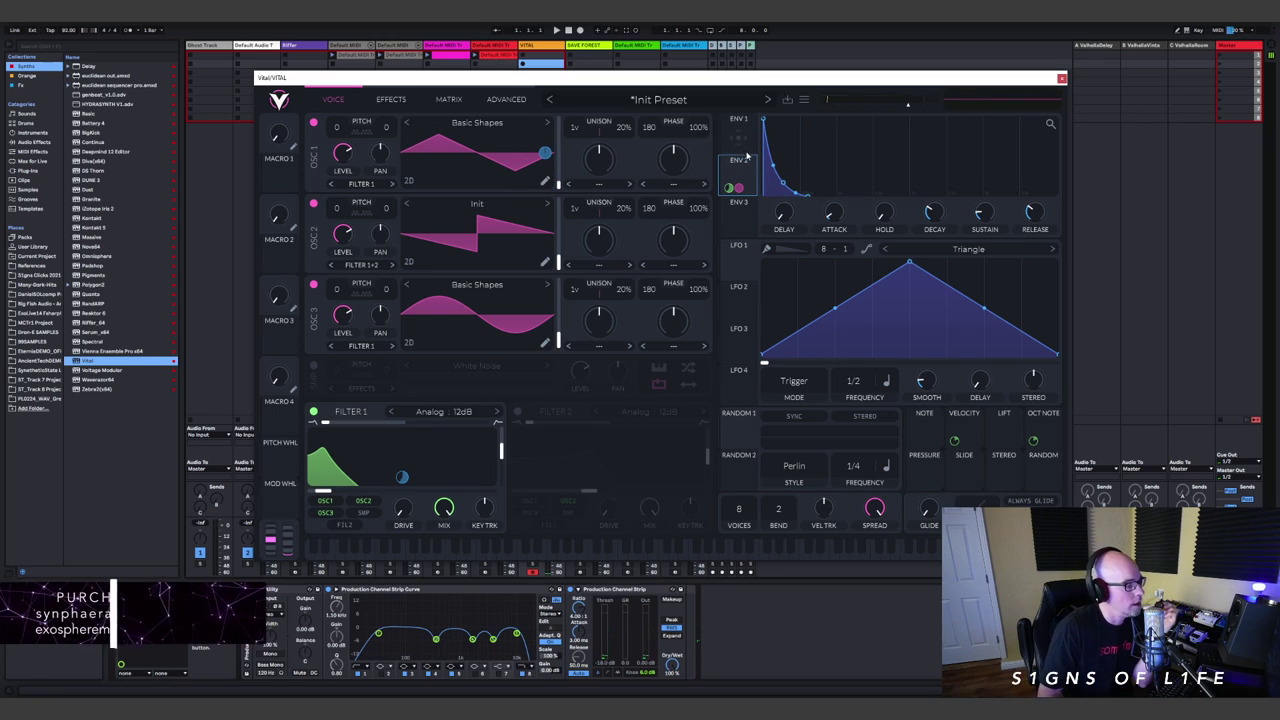
click(545, 262)
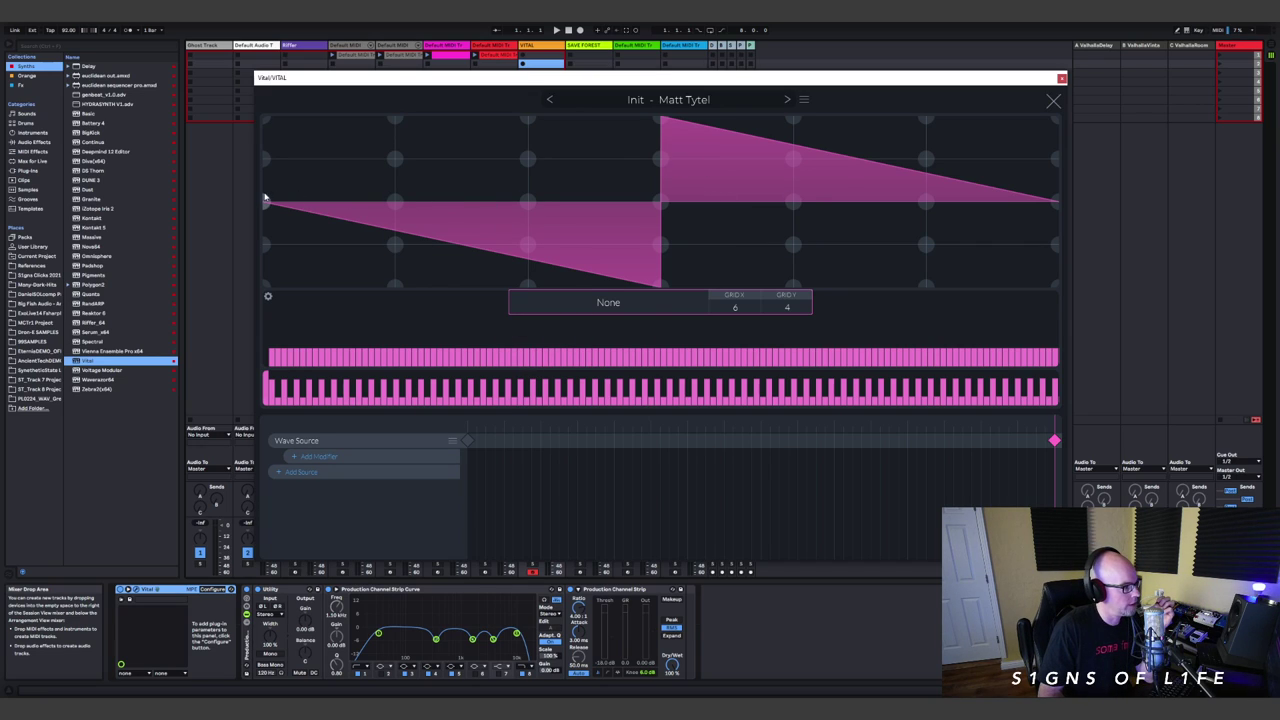
Redraw OSC 2's Init wavetable harmonics and phases, set Spectral Blend interpolation, and close the editor.
mouse_move(272, 341)
mouse_down()
mouse_move(275, 325)
mouse_move(330, 320)
mouse_move(358, 300)
mouse_move(323, 335)
mouse_move(445, 300)
mouse_move(450, 350)
mouse_up()
mouse_move(284, 375)
mouse_down()
mouse_move(295, 404)
mouse_move(305, 392)
mouse_move(286, 385)
mouse_move(350, 393)
mouse_up()
mouse_move(424, 345)
mouse_down()
mouse_move(673, 342)
mouse_move(432, 305)
mouse_move(377, 341)
mouse_move(327, 332)
mouse_move(319, 317)
mouse_move(309, 330)
mouse_move(330, 320)
mouse_move(412, 374)
mouse_move(451, 348)
mouse_move(492, 364)
mouse_up()
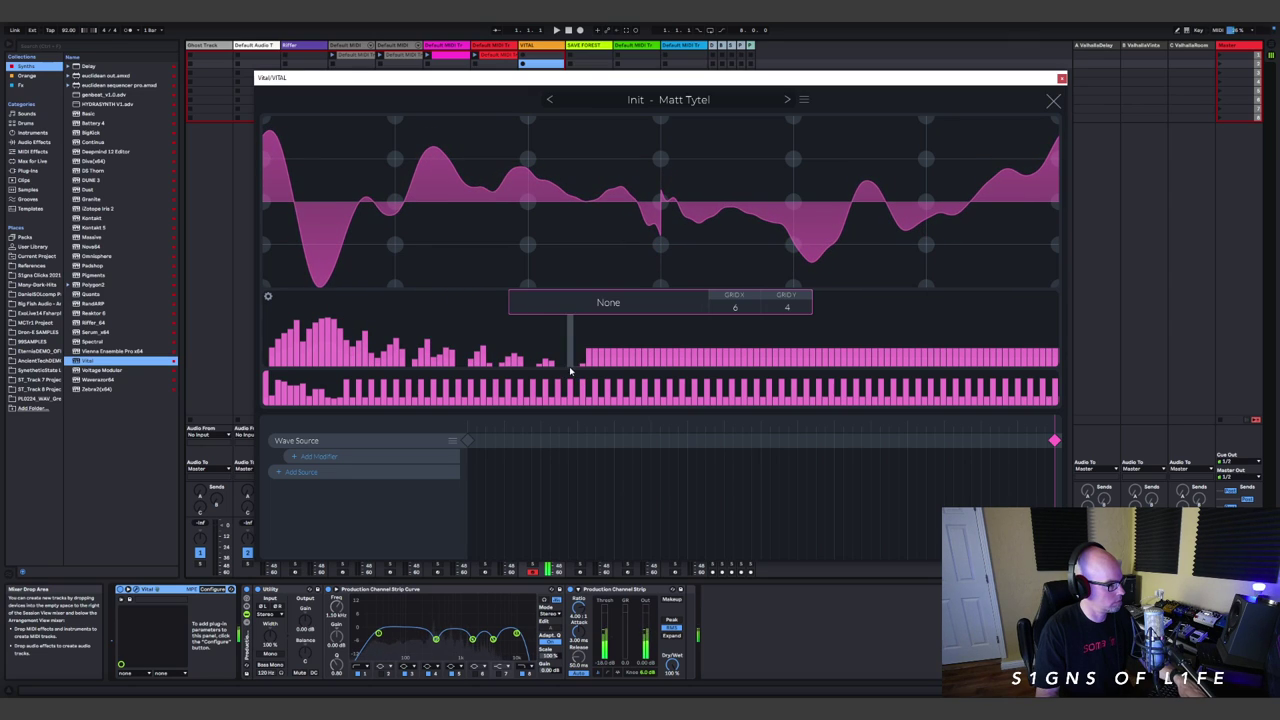
click(614, 309)
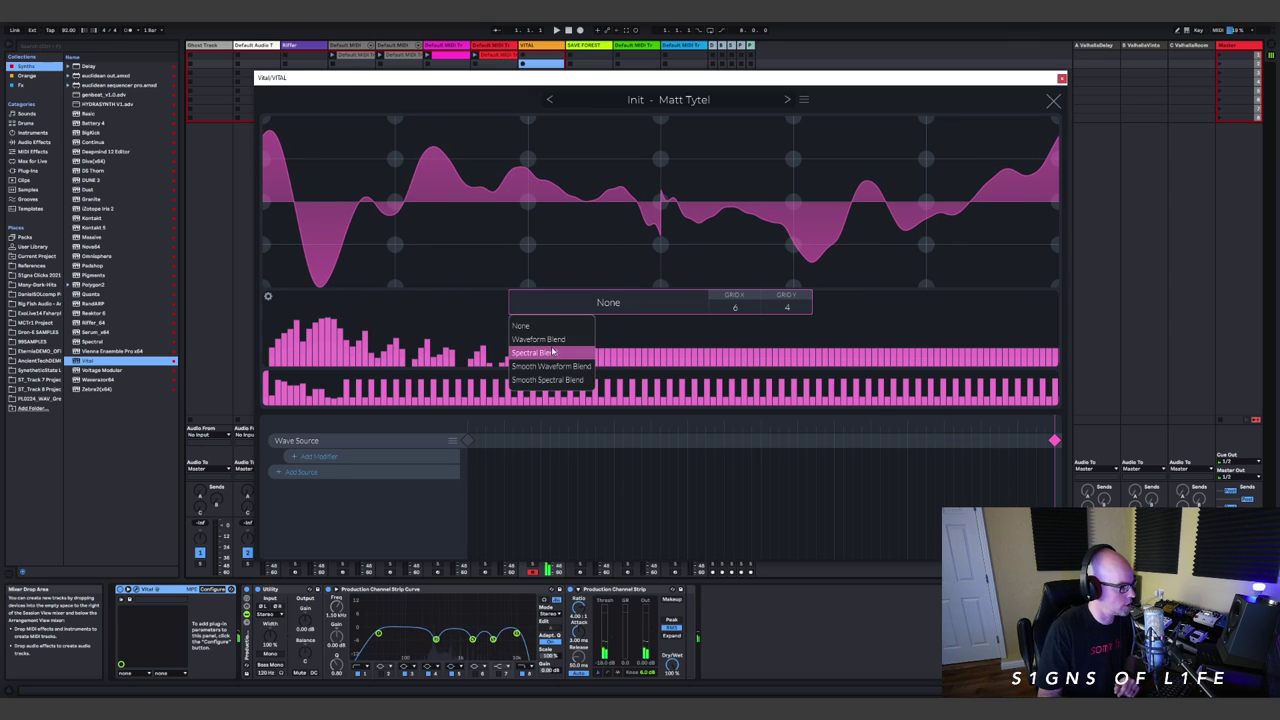
click(552, 355)
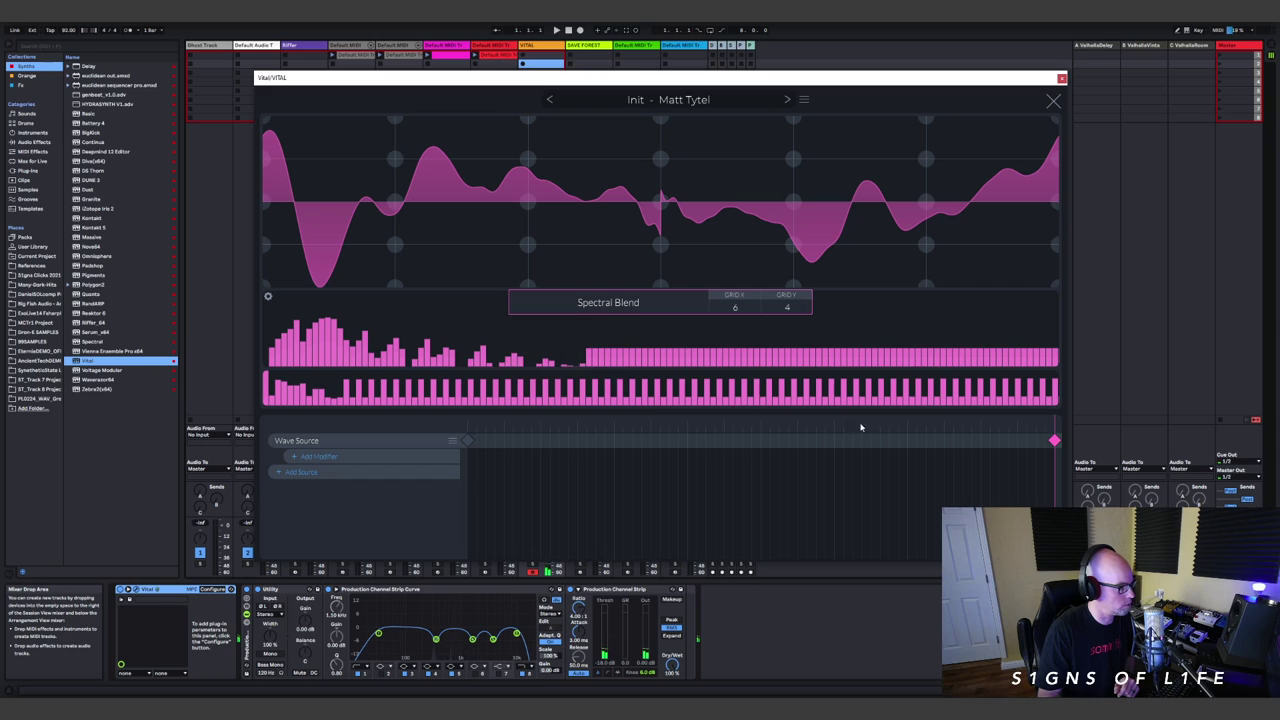
click(1053, 99)
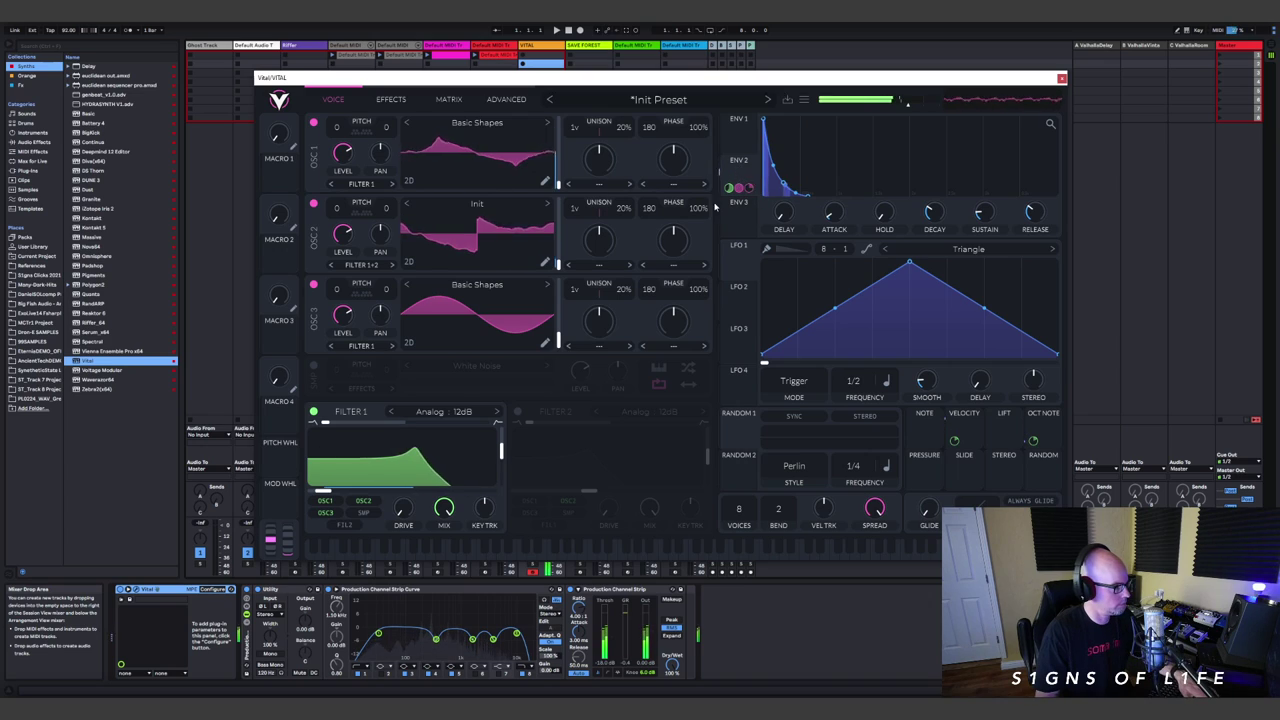
mouse_move(736, 188)
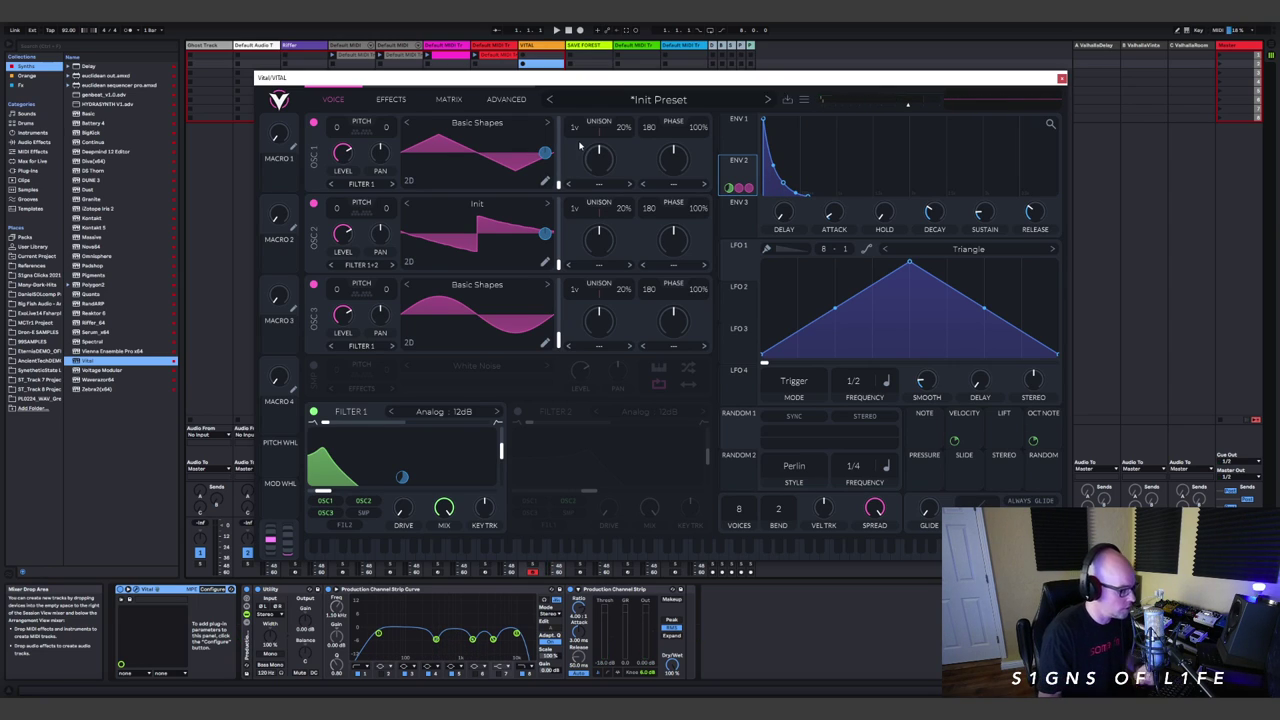
Set LFO 1 to Sync mode with the Factory Sin shape at a 1/1 rate.
click(789, 390)
click(789, 431)
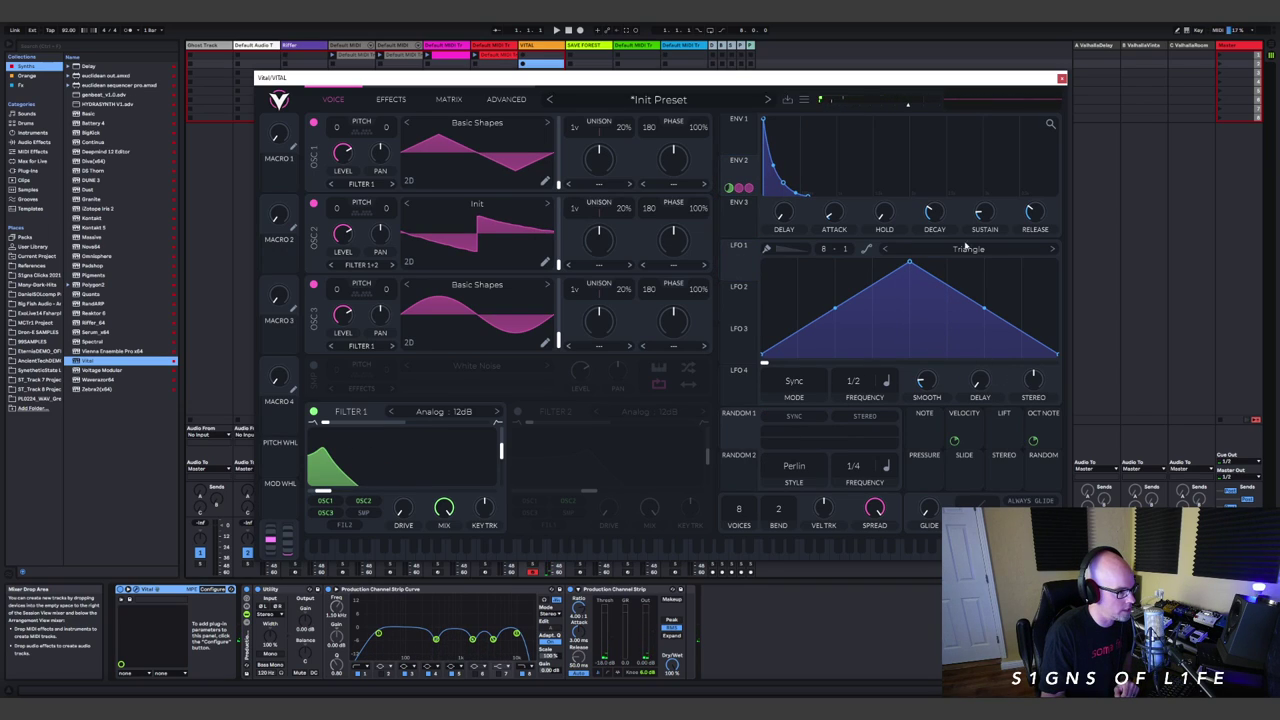
click(994, 246)
click(800, 150)
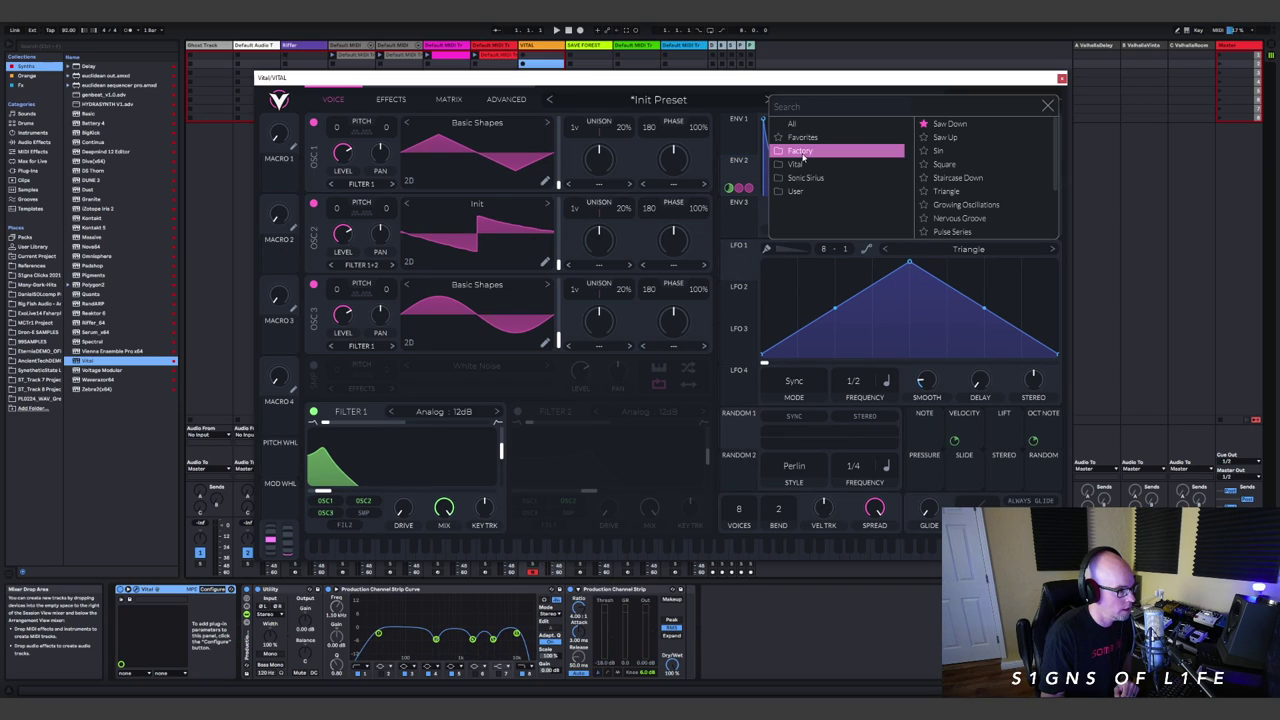
click(802, 163)
click(800, 150)
click(945, 151)
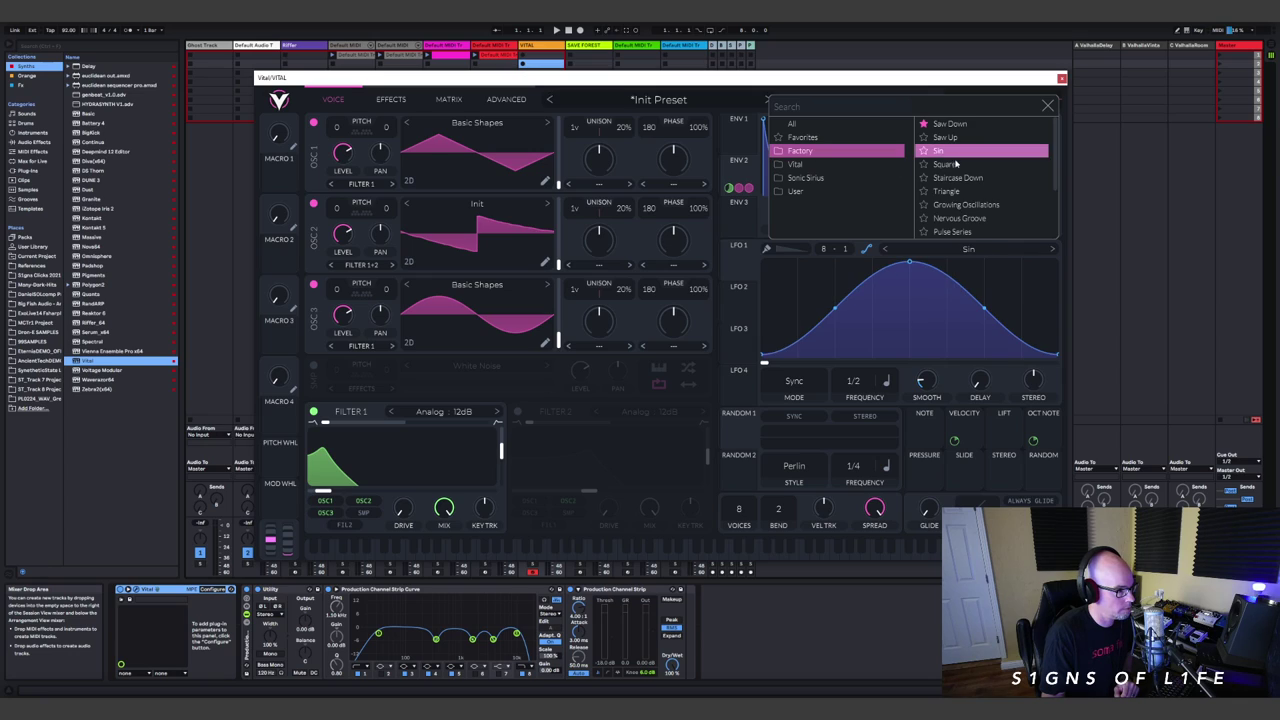
click(1047, 104)
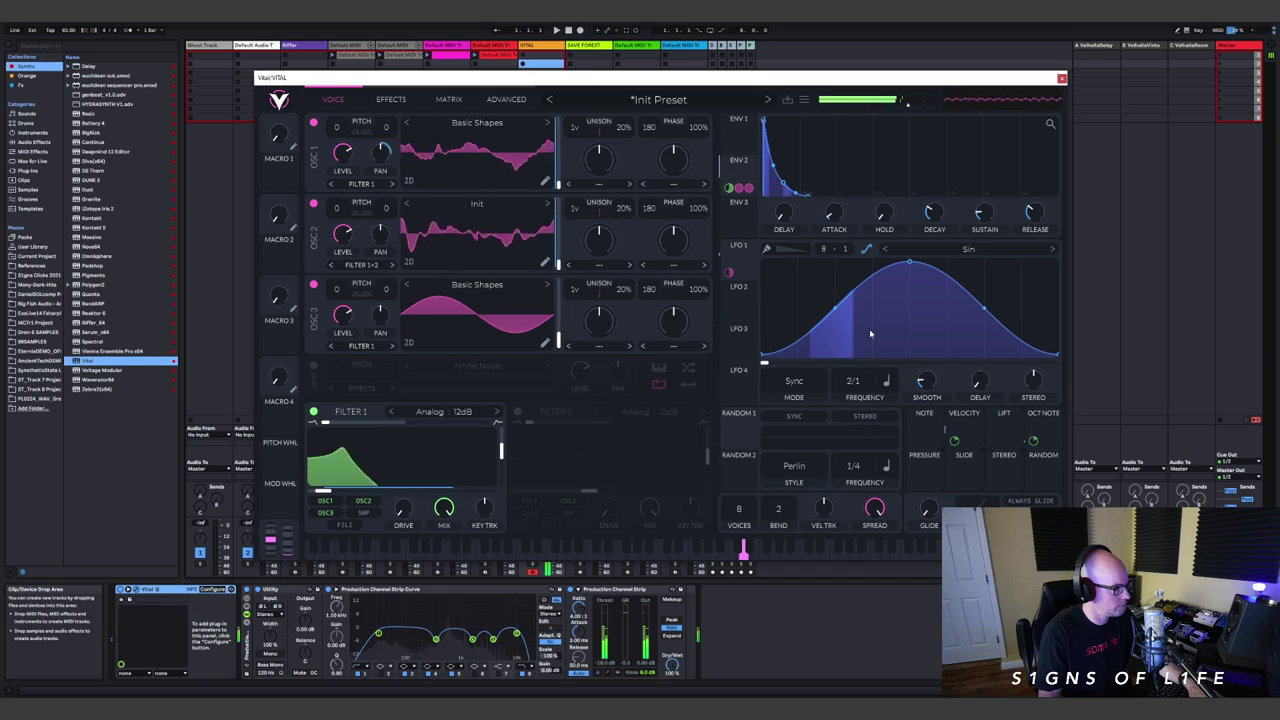
drag(860, 390, 864, 362)
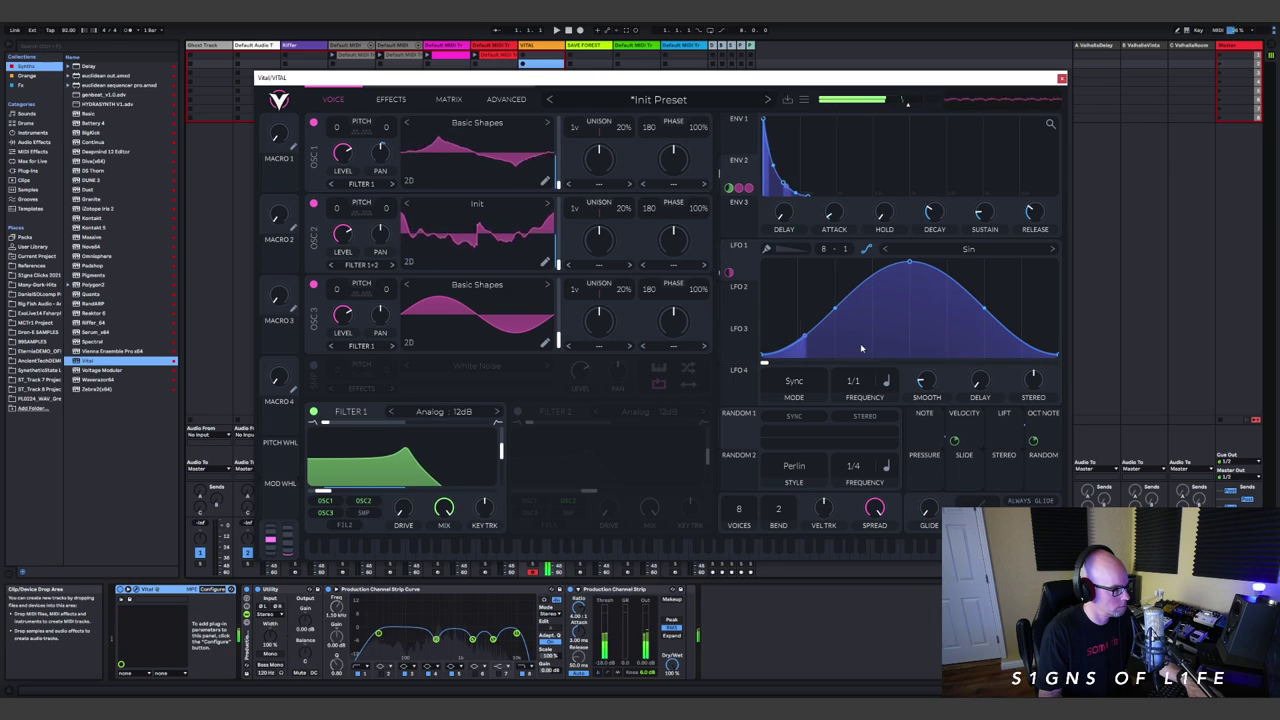
Have LFO 1 pan OSC 3 at -50% depth.
right_click(729, 272)
click(765, 314)
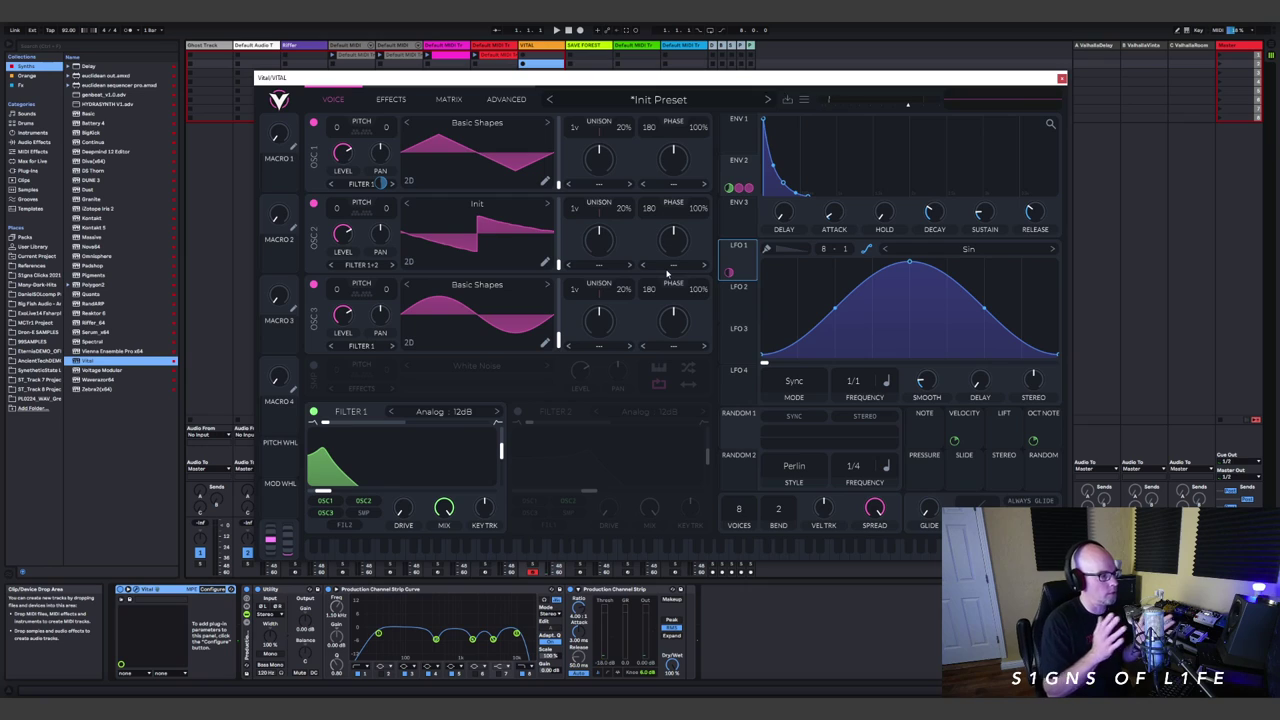
drag(667, 273, 379, 333)
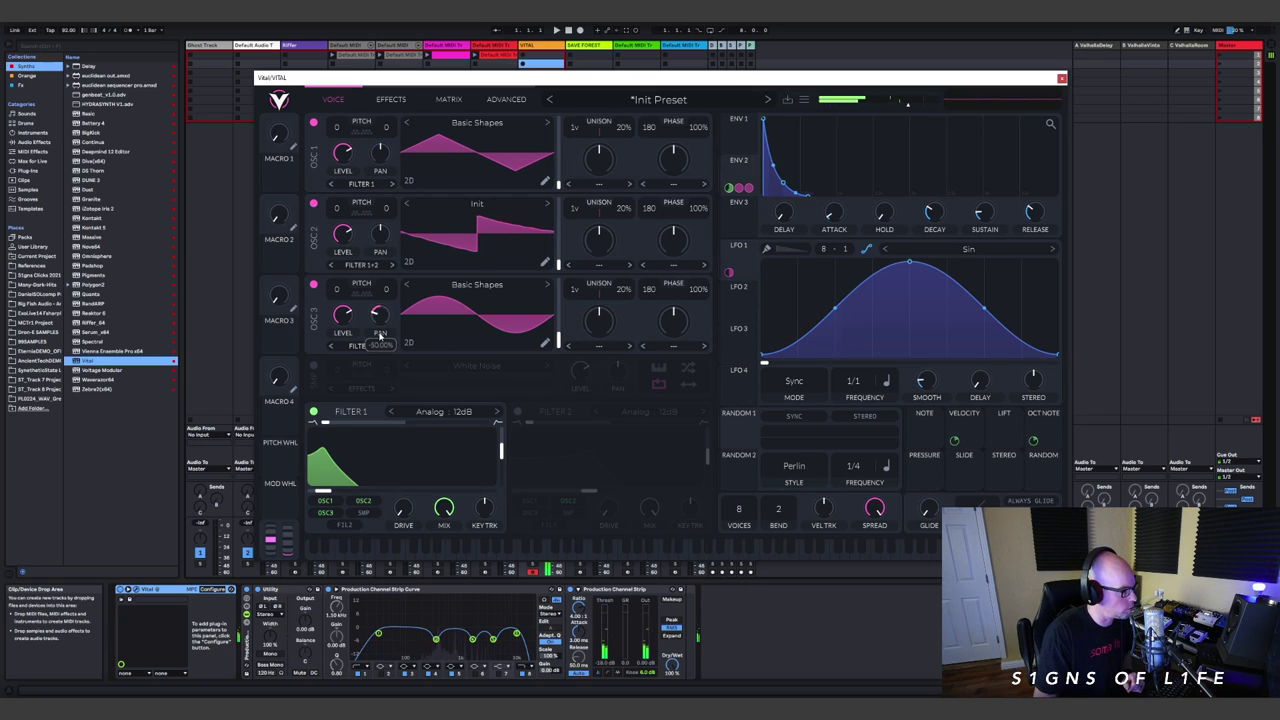
click(1062, 78)
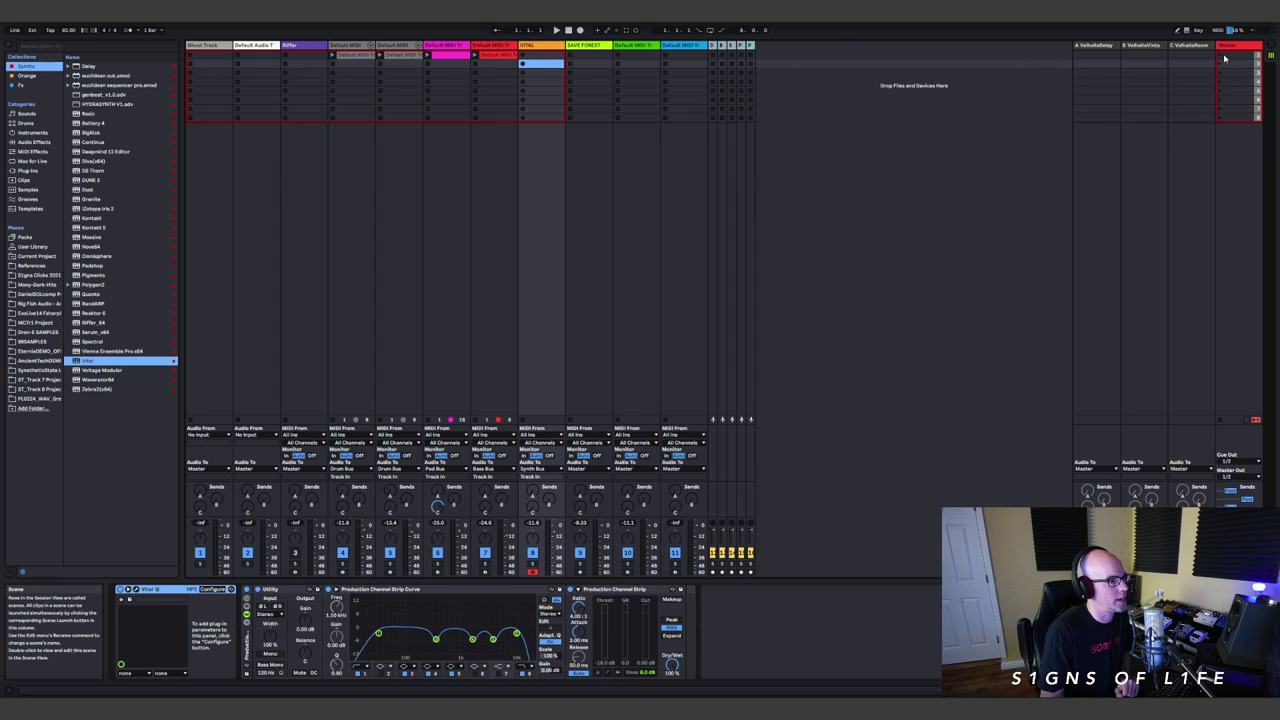
click(1221, 57)
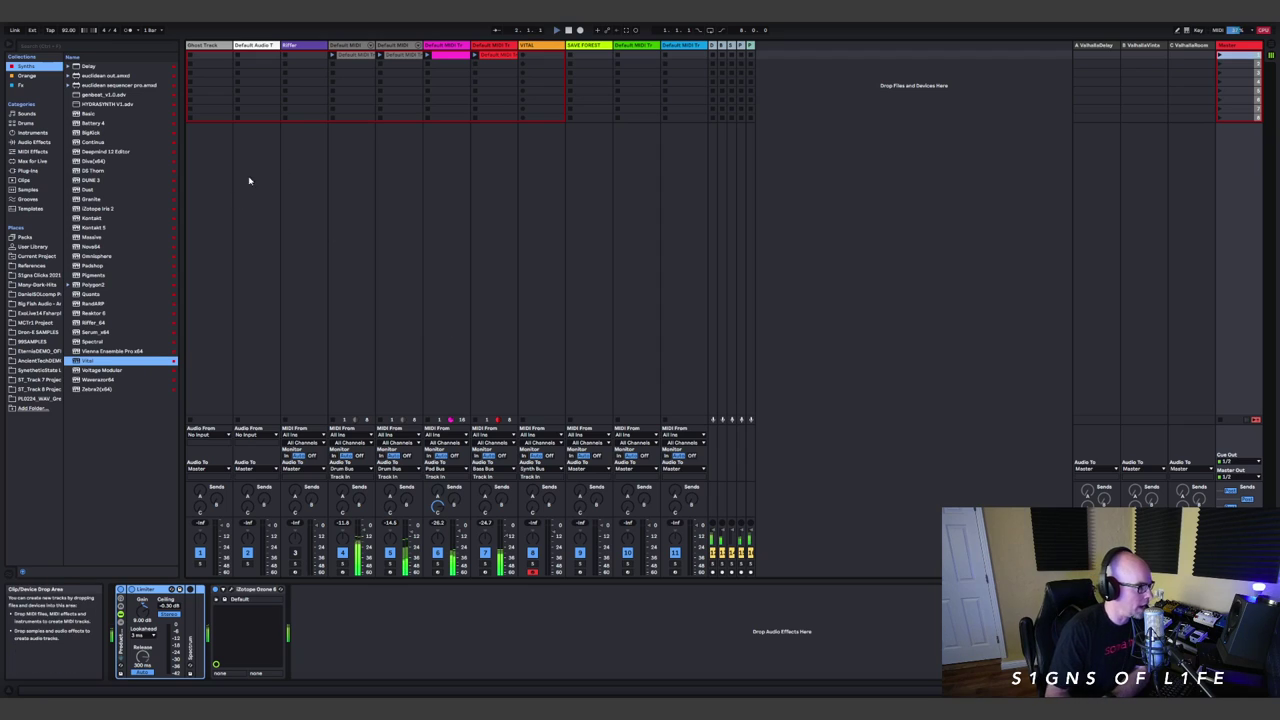
click(533, 57)
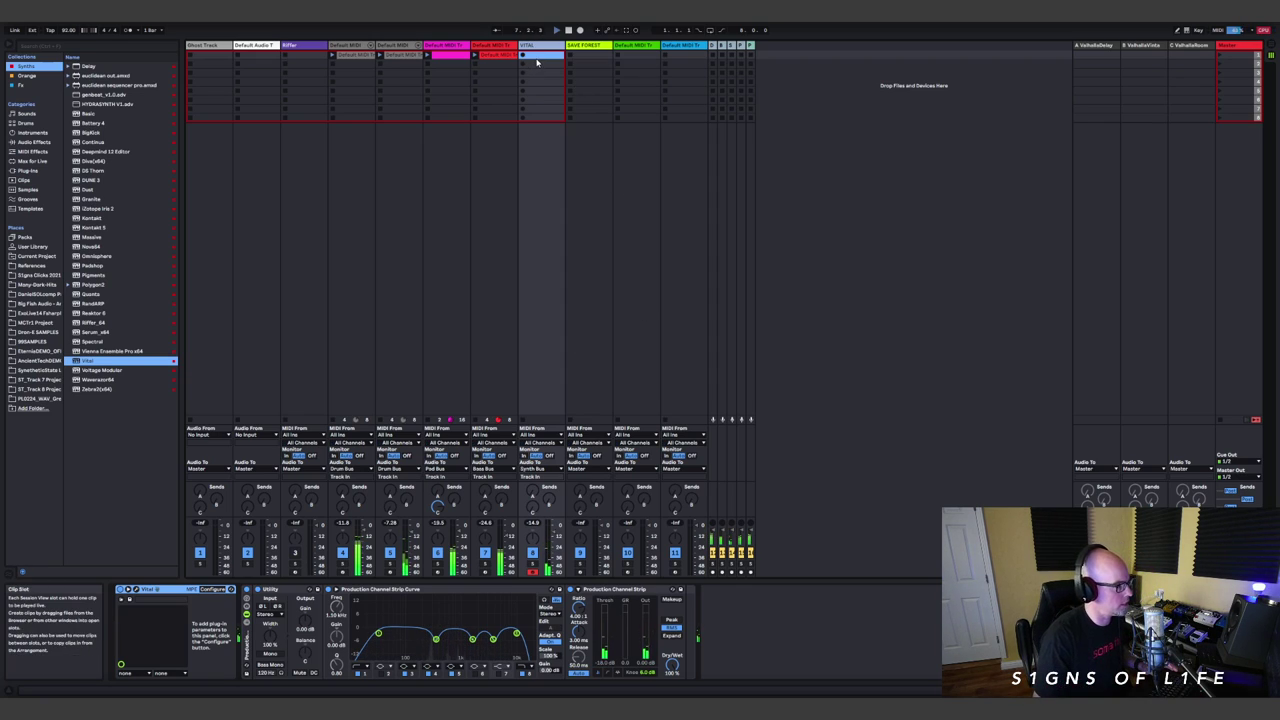
Create a MIDI clip on VITAL and draw a repeating D3 note row across the bar.
double_click(537, 60)
drag(400, 582, 400, 190)
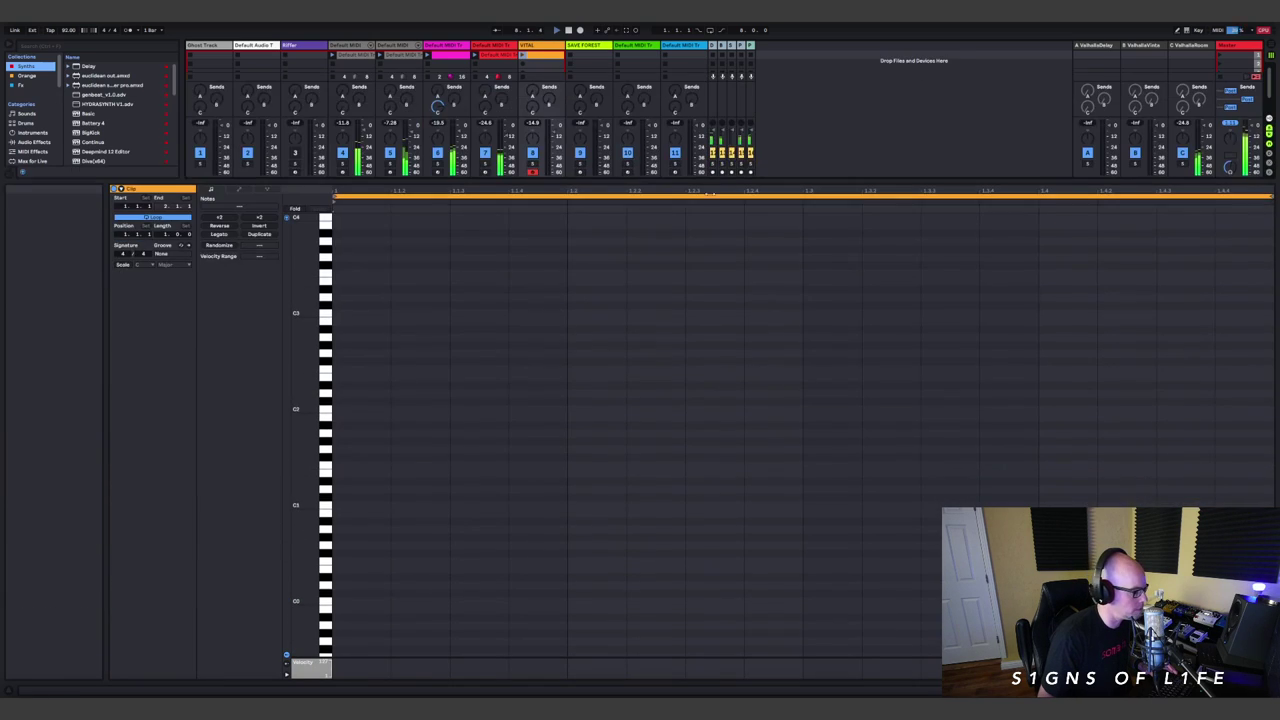
key(b)
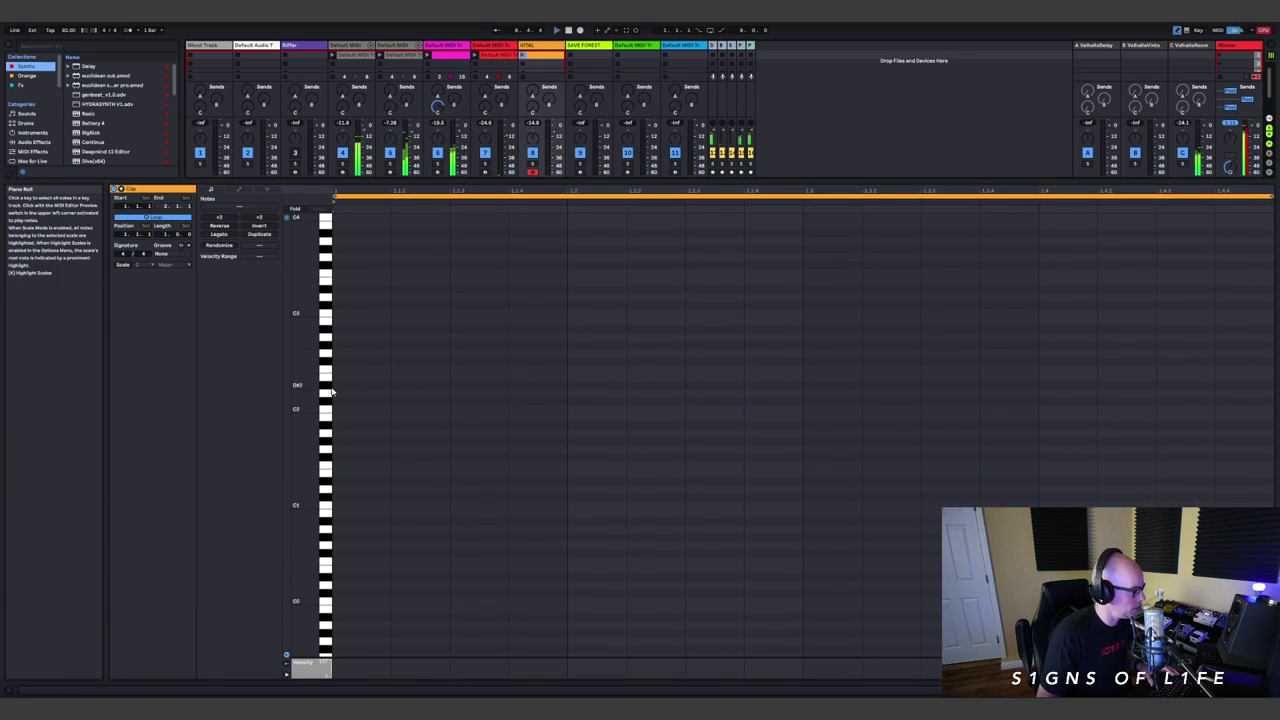
mouse_move(340, 295)
mouse_down()
mouse_move(553, 306)
mouse_move(857, 296)
mouse_up()
mouse_move(638, 295)
mouse_down()
mouse_move(442, 291)
mouse_move(917, 292)
mouse_move(587, 289)
mouse_move(715, 289)
mouse_move(590, 295)
mouse_up()
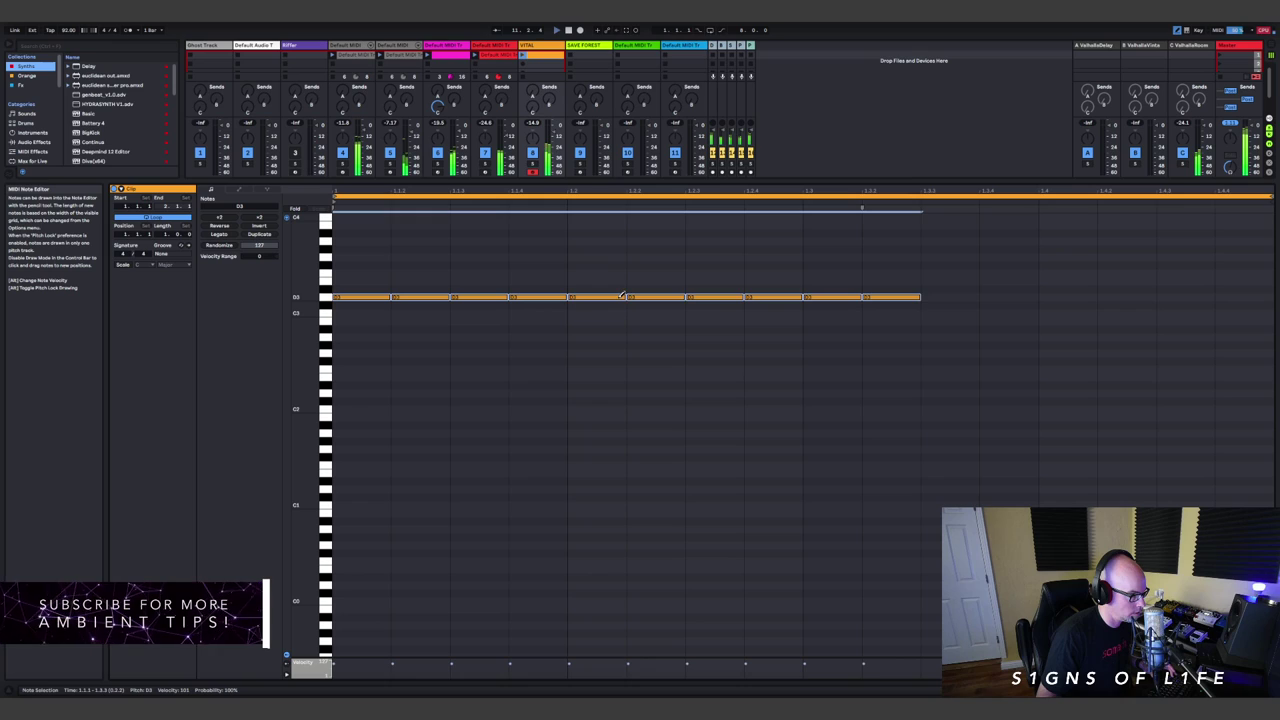
Add melody notes, including A#3 at 1.3.3 and C3 at 1.4.3, and play the clip.
click(832, 265)
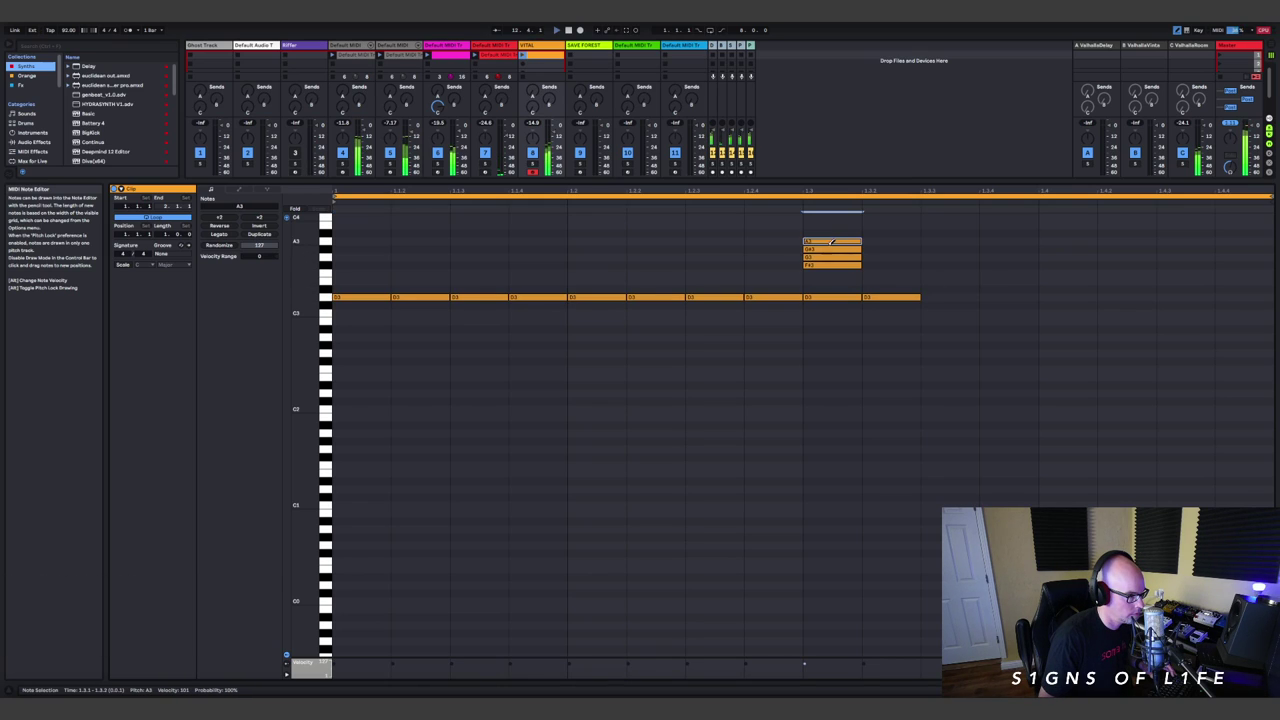
drag(831, 241, 829, 254)
click(830, 265)
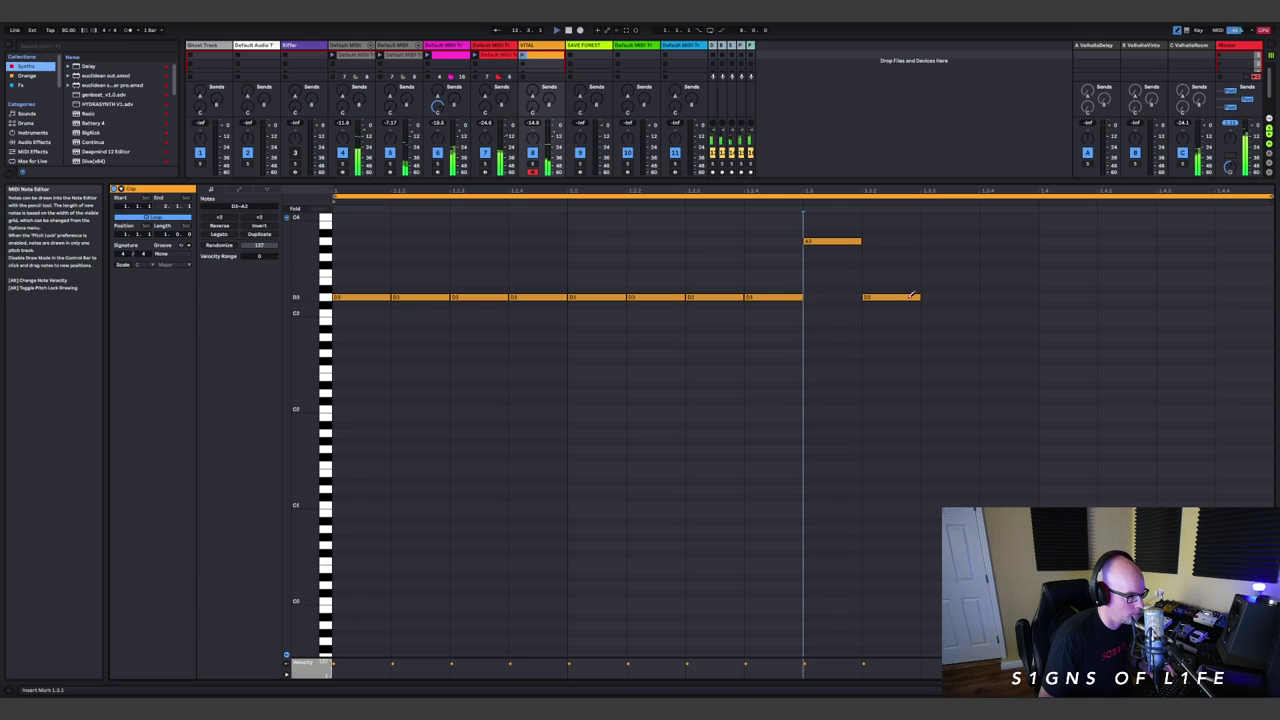
click(952, 232)
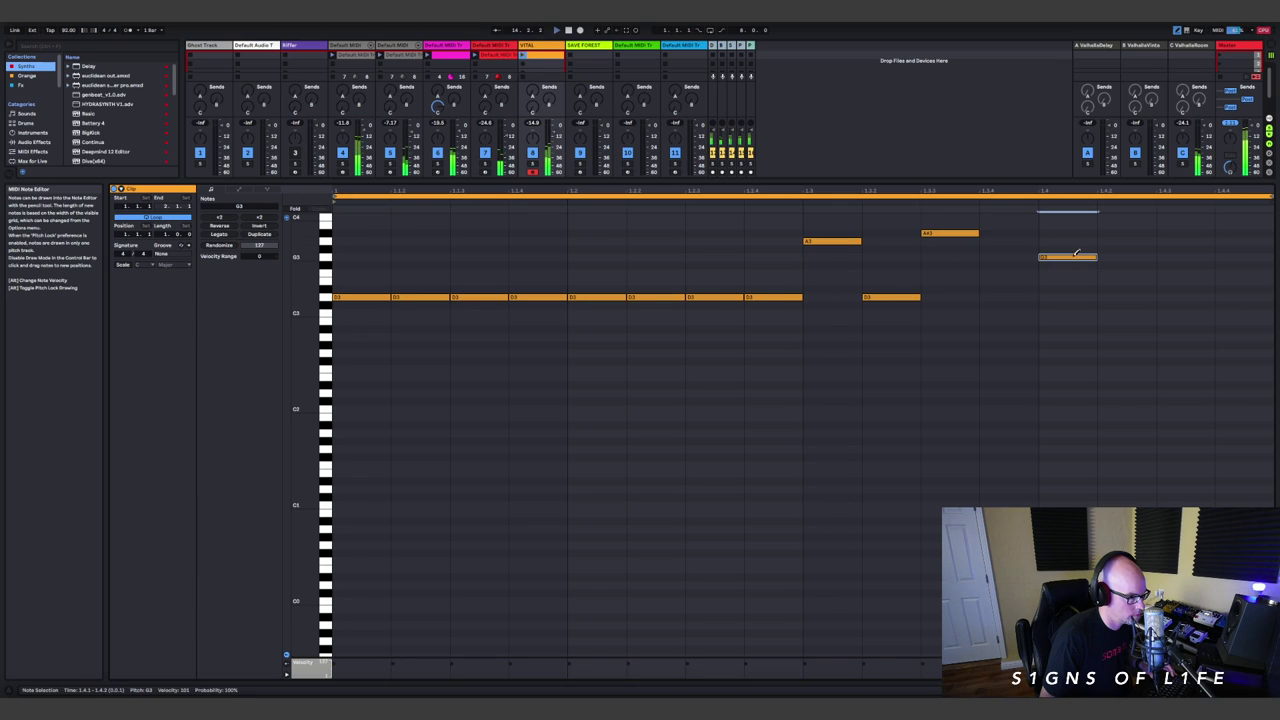
click(1185, 290)
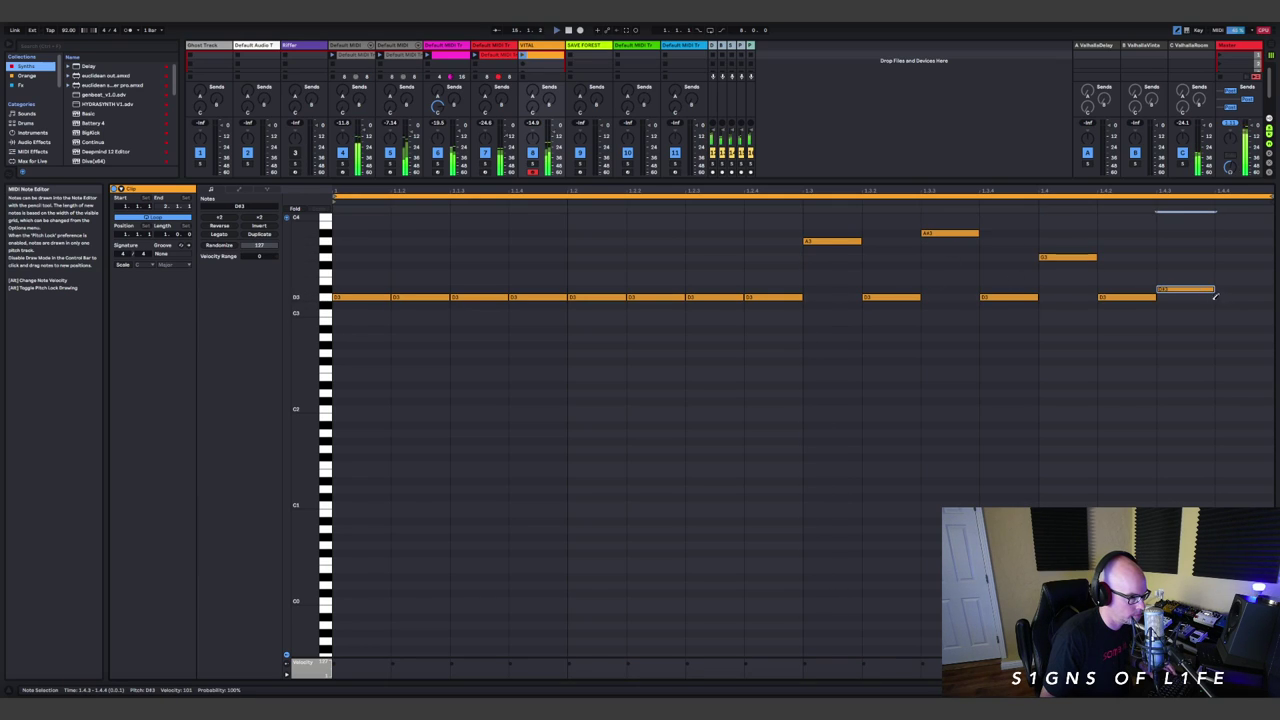
click(1201, 291)
drag(1189, 309, 1189, 300)
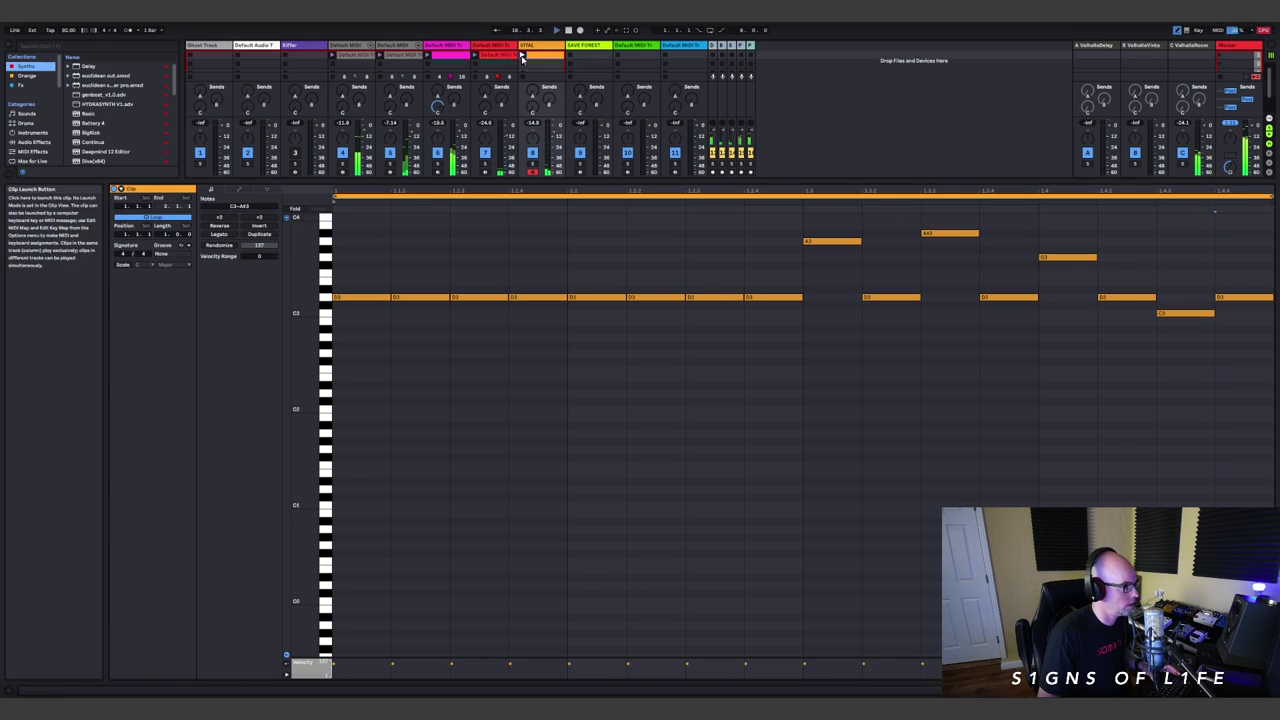
key(space)
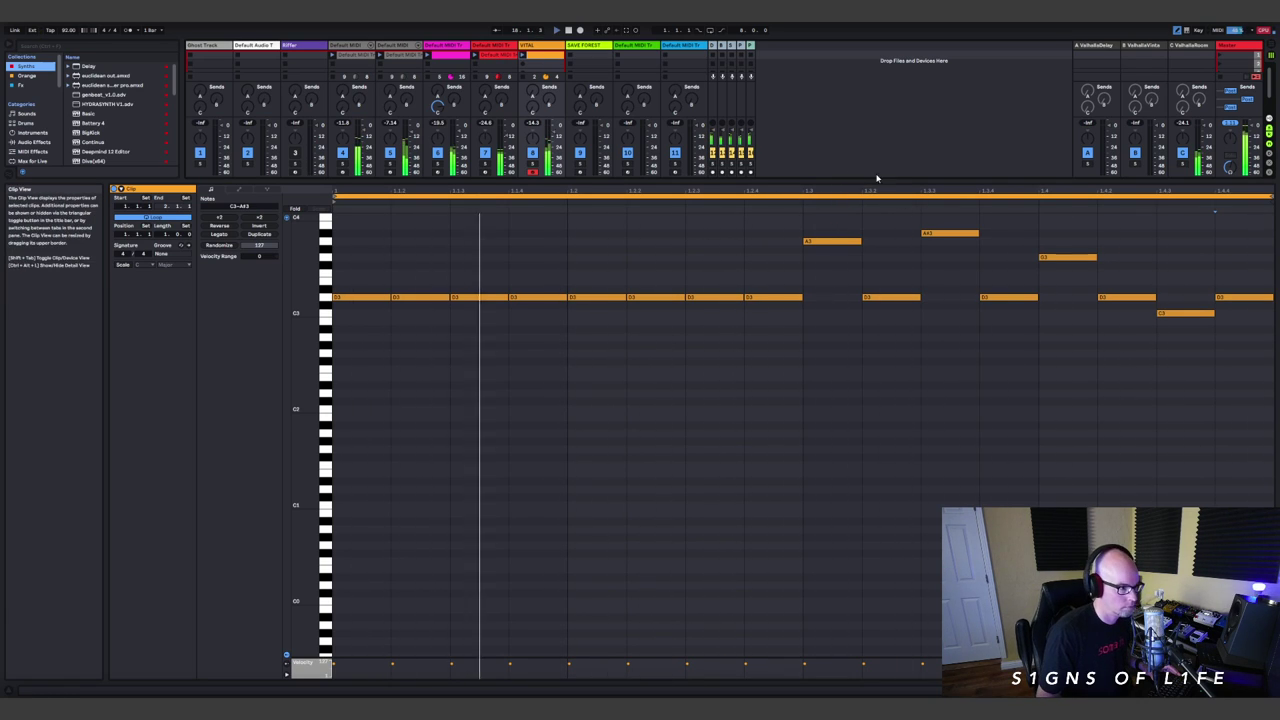
drag(878, 180, 878, 478)
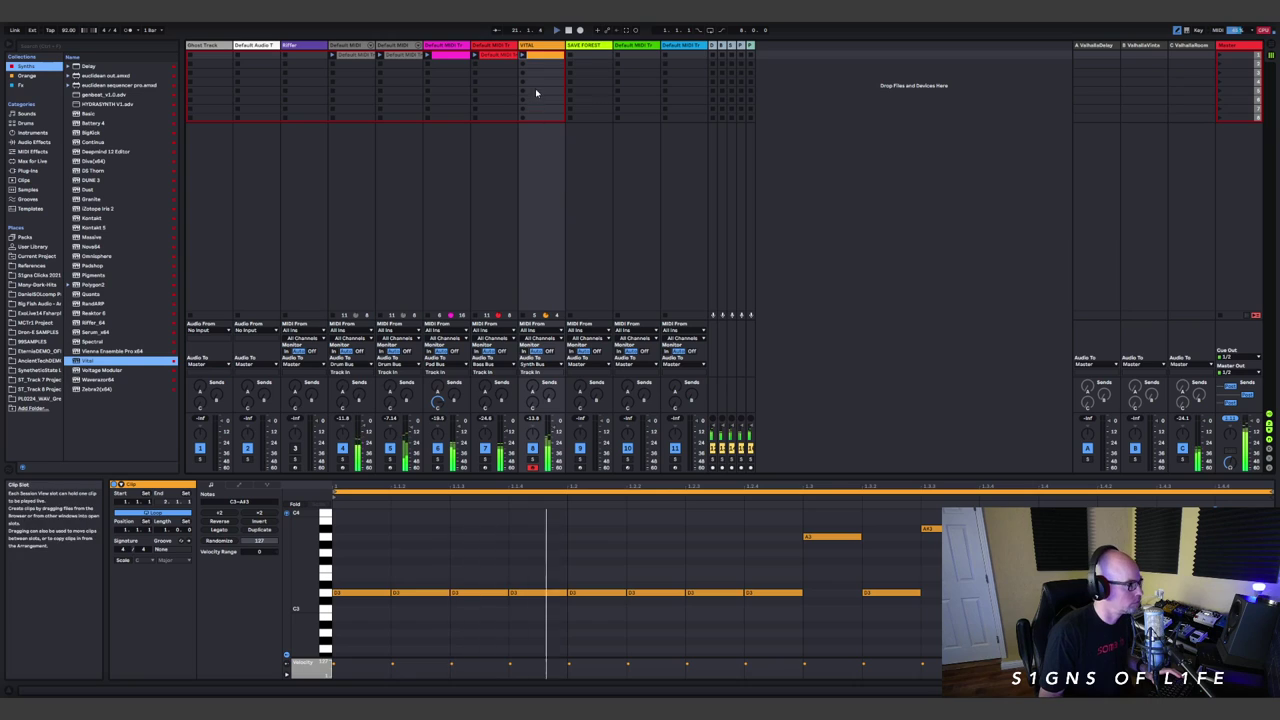
Show the VITAL track in Device View and open Vital's plug-in window.
key(shift+Tab)
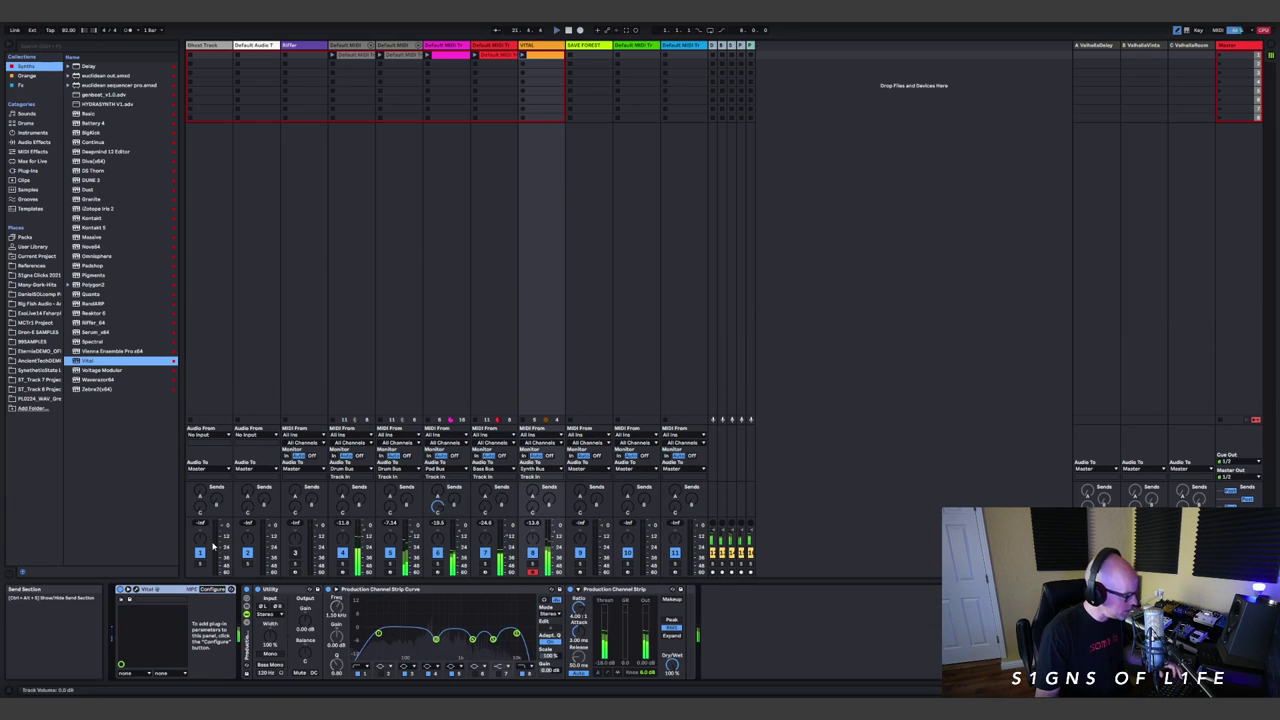
key(ctrl+alt+p)
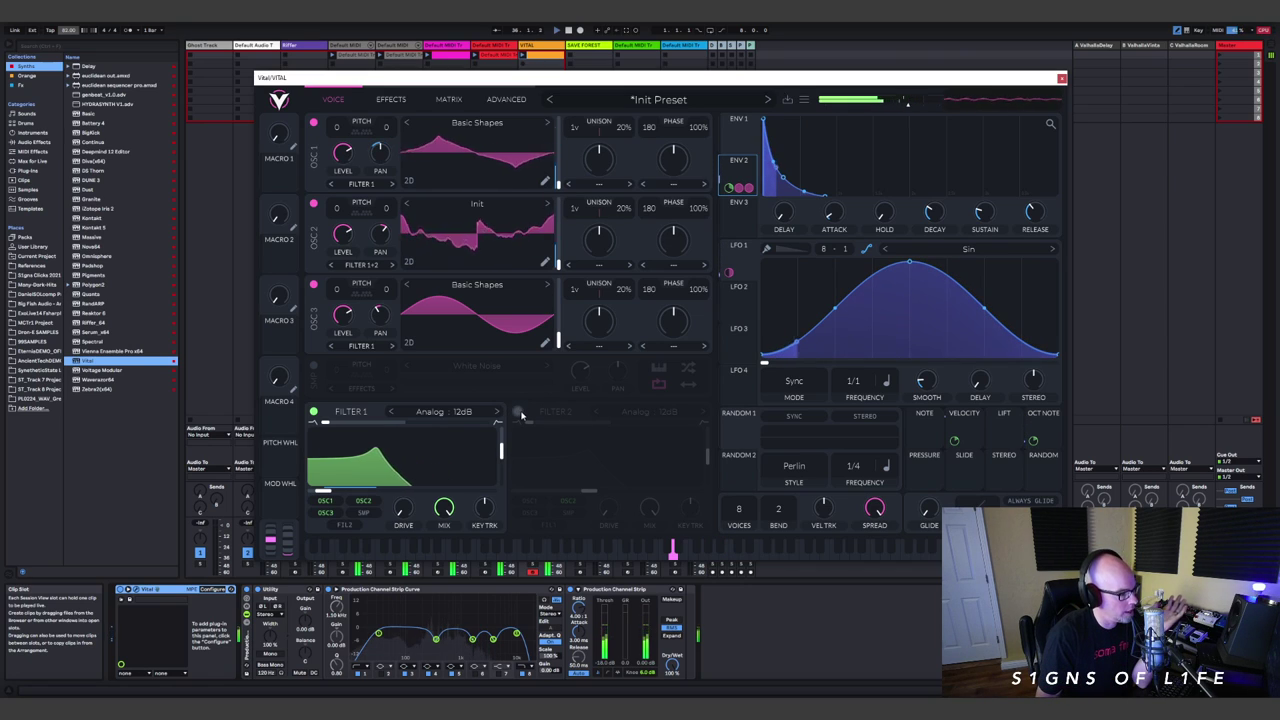
Enable Filter 2, raise its cutoff, and set LFO 2 to Sync mode with a Sin shape.
click(518, 412)
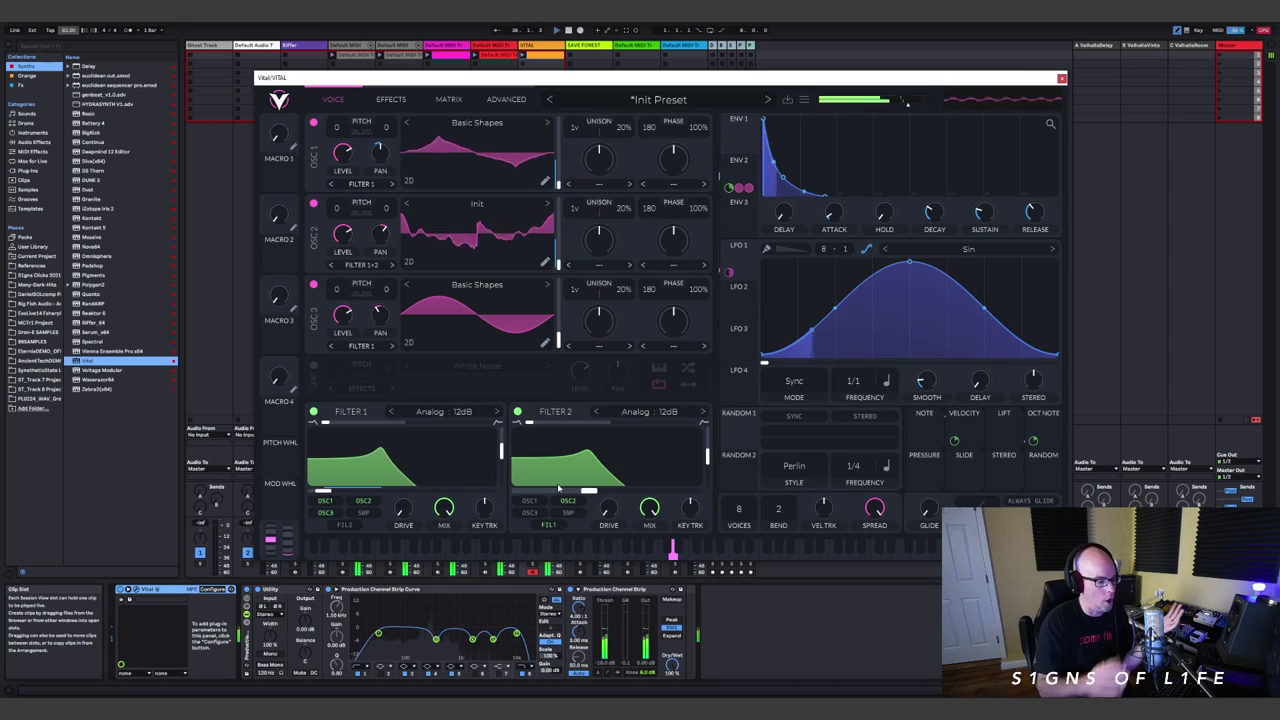
mouse_move(588, 490)
mouse_down()
mouse_move(700, 490)
mouse_move(590, 496)
mouse_move(612, 490)
mouse_up()
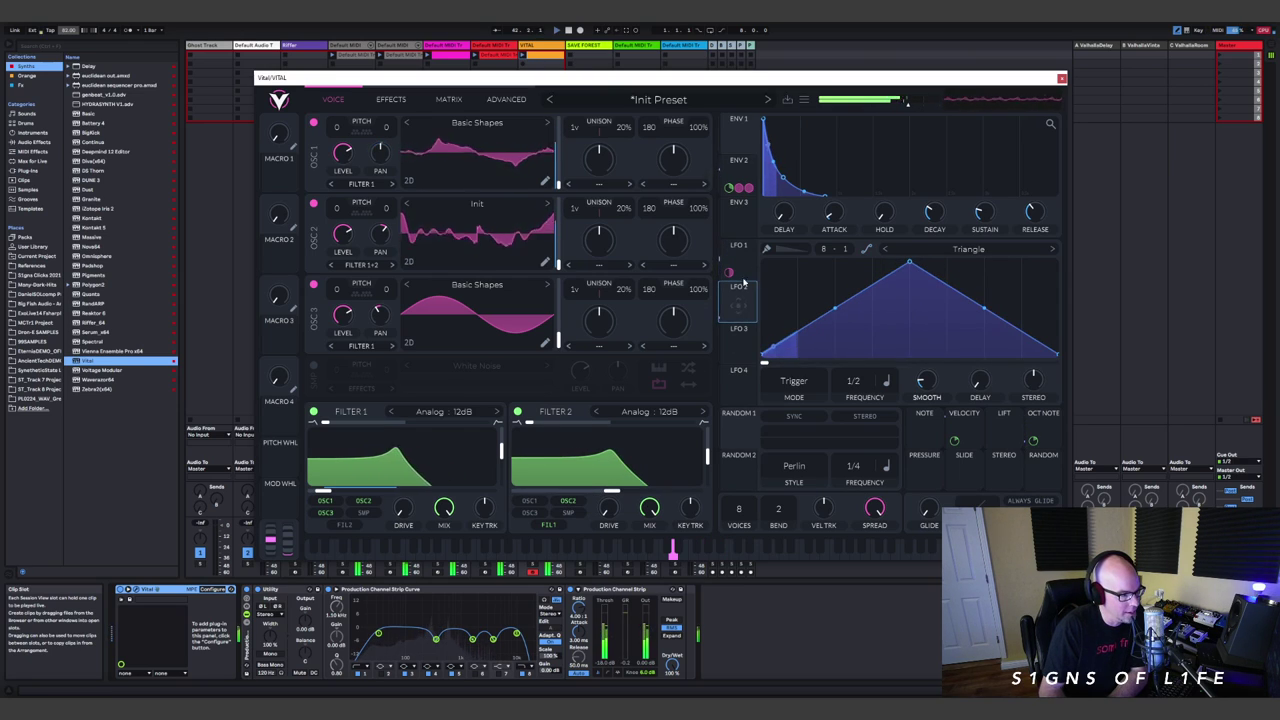
click(793, 382)
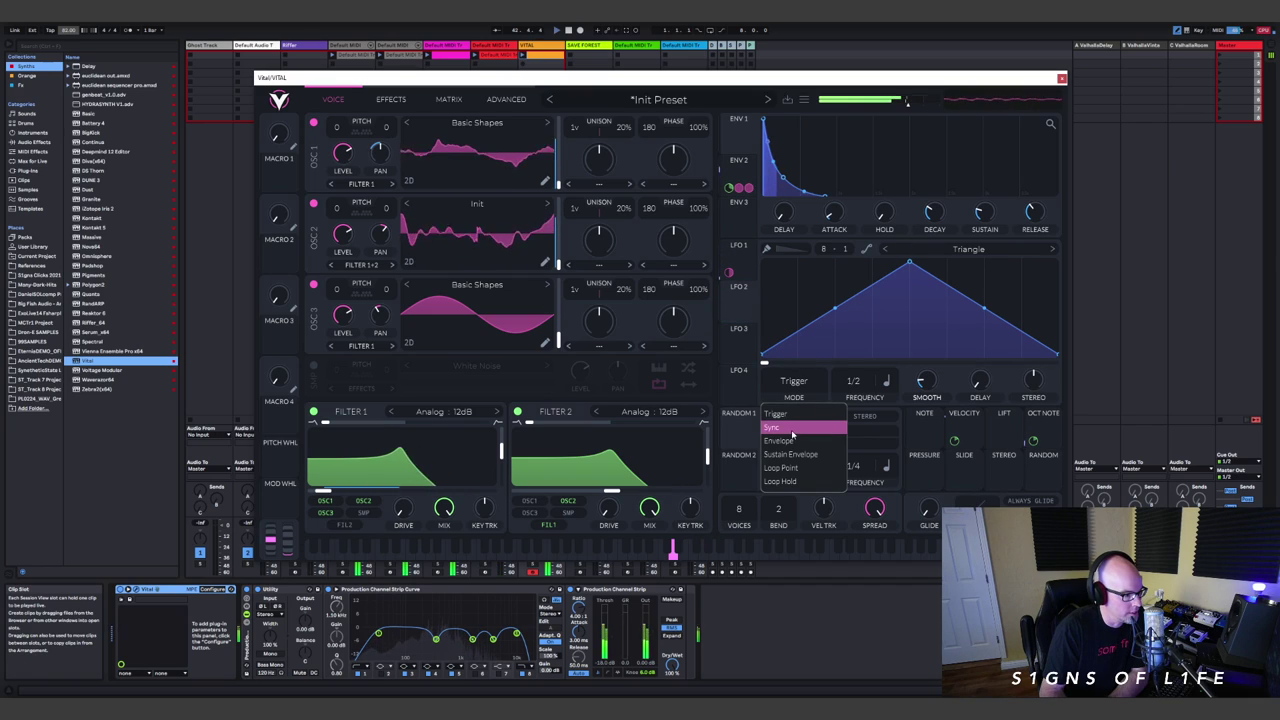
click(790, 423)
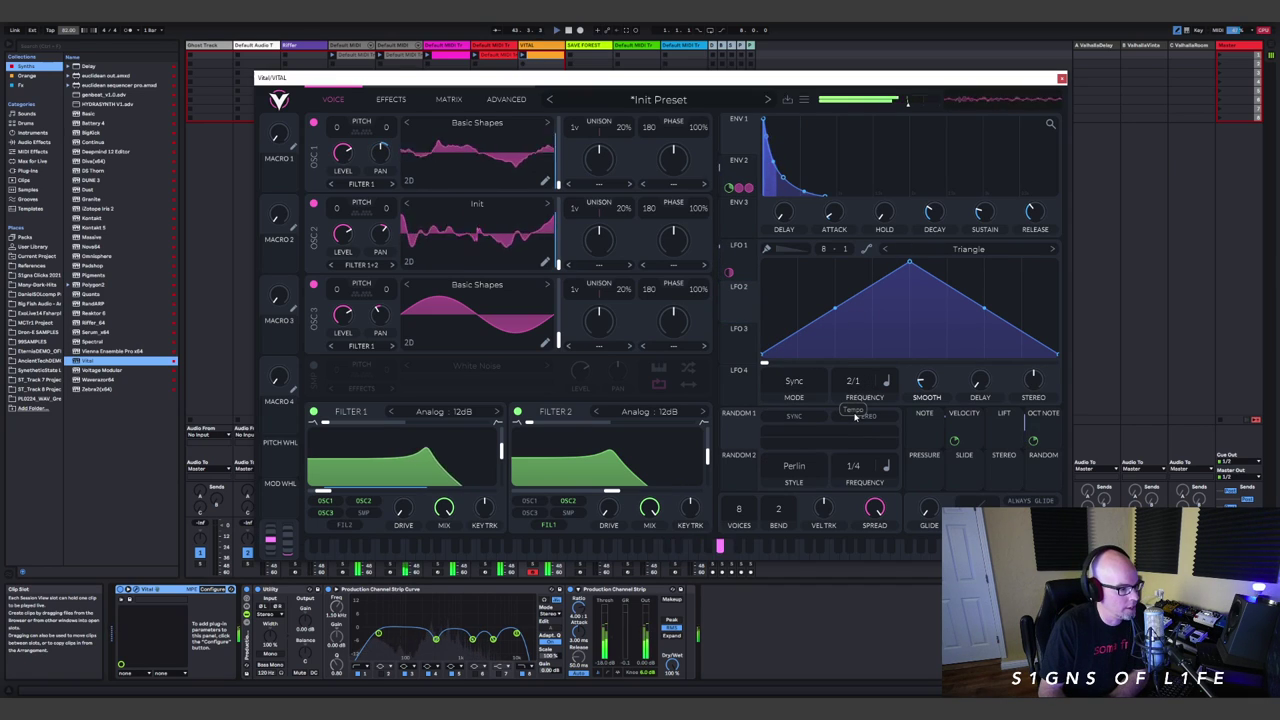
click(970, 250)
click(958, 153)
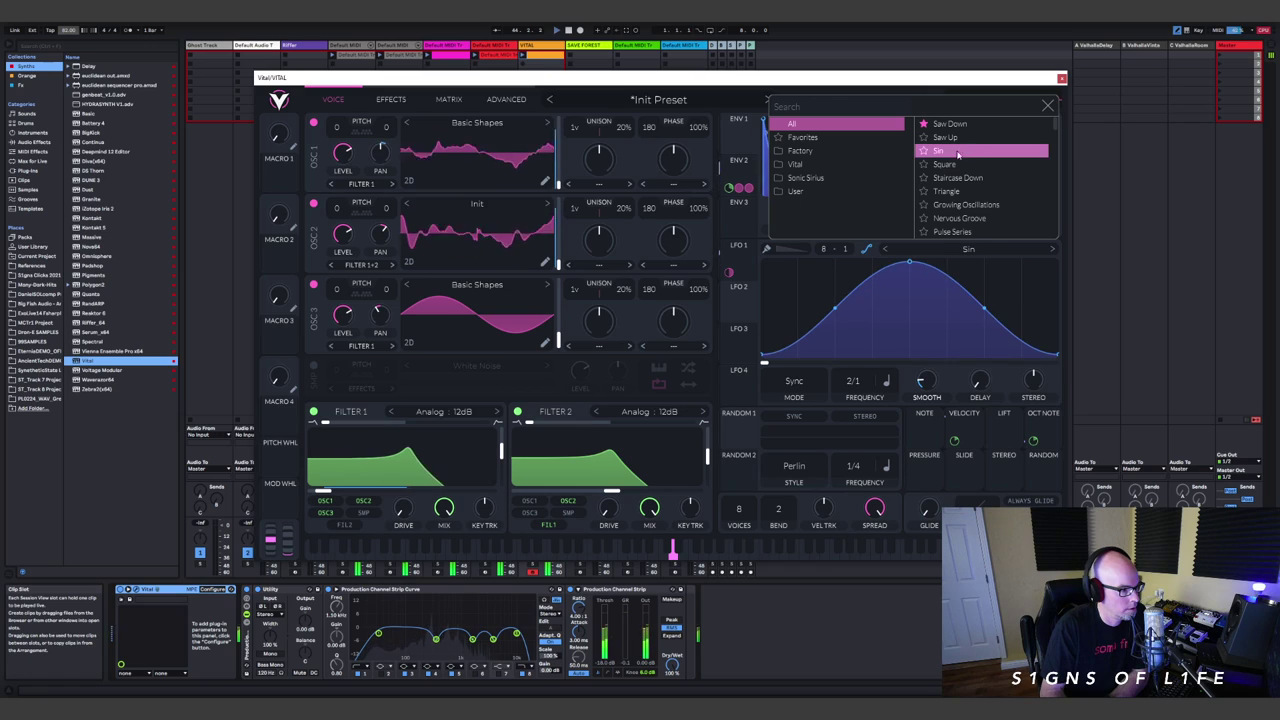
click(744, 307)
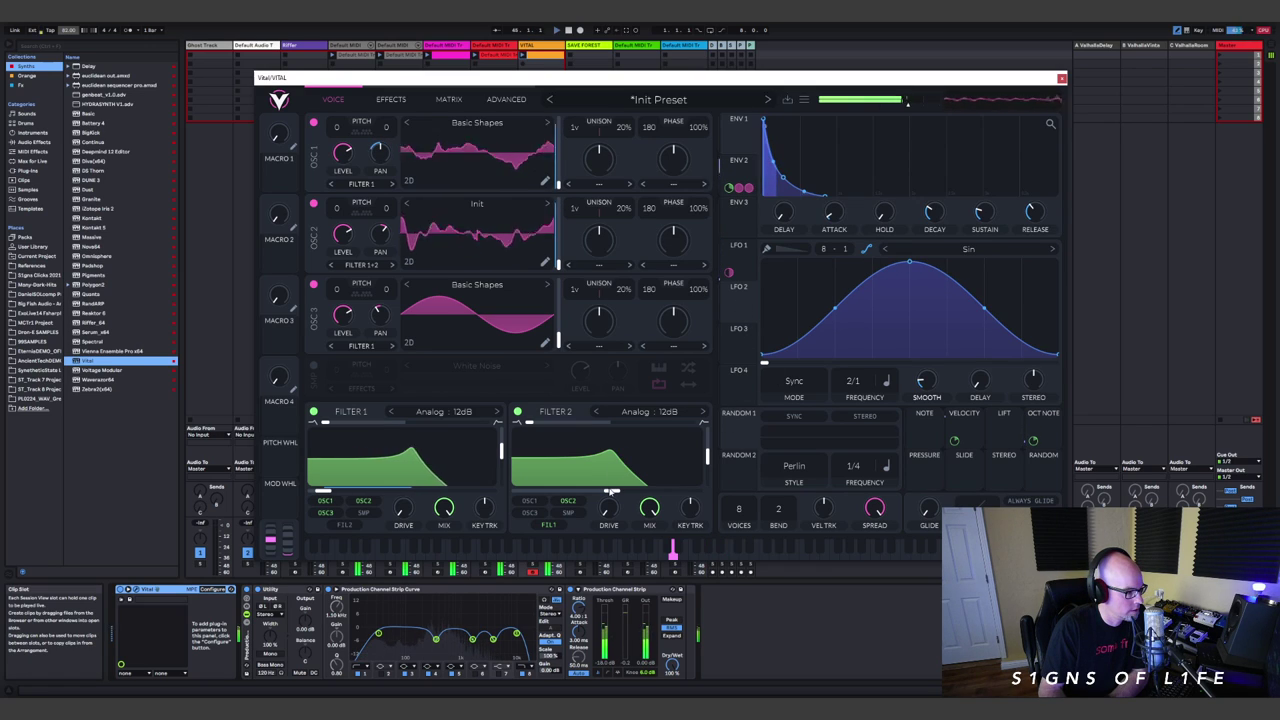
Route LFO 2 to Filter 2's cutoff at a 4/1 rate.
drag(748, 303, 607, 476)
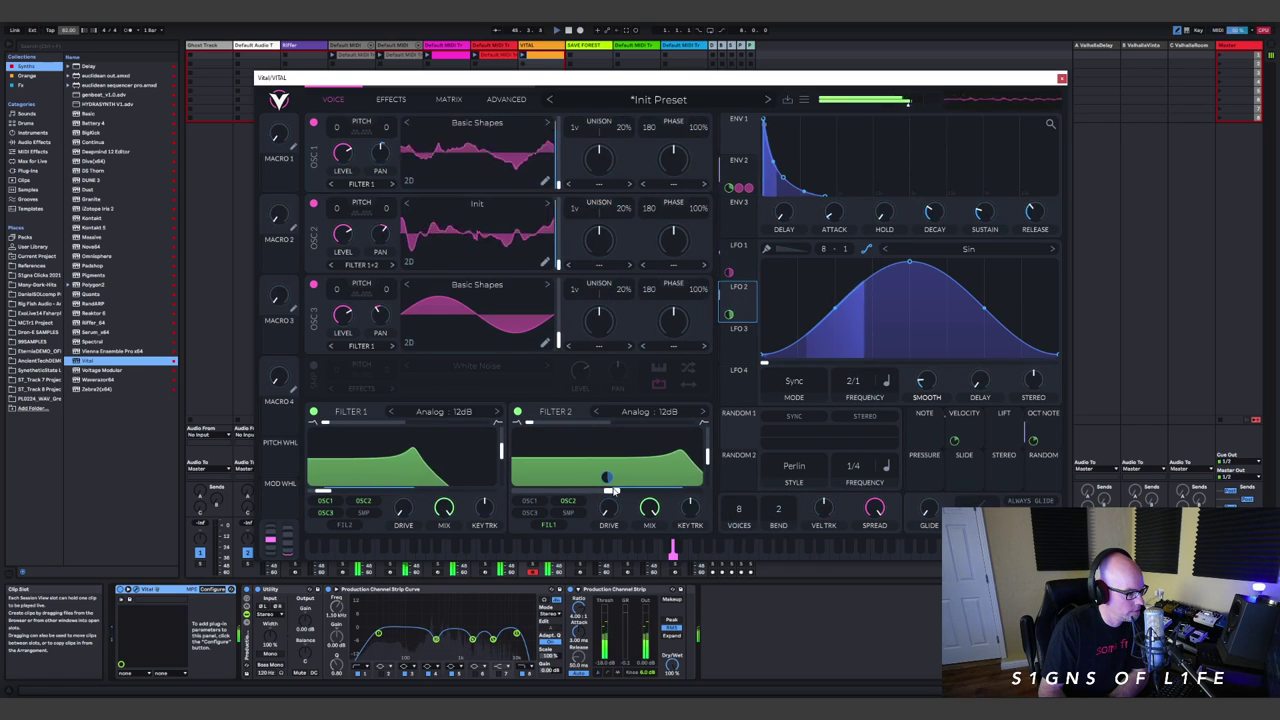
scroll(850, 392, down, 1)
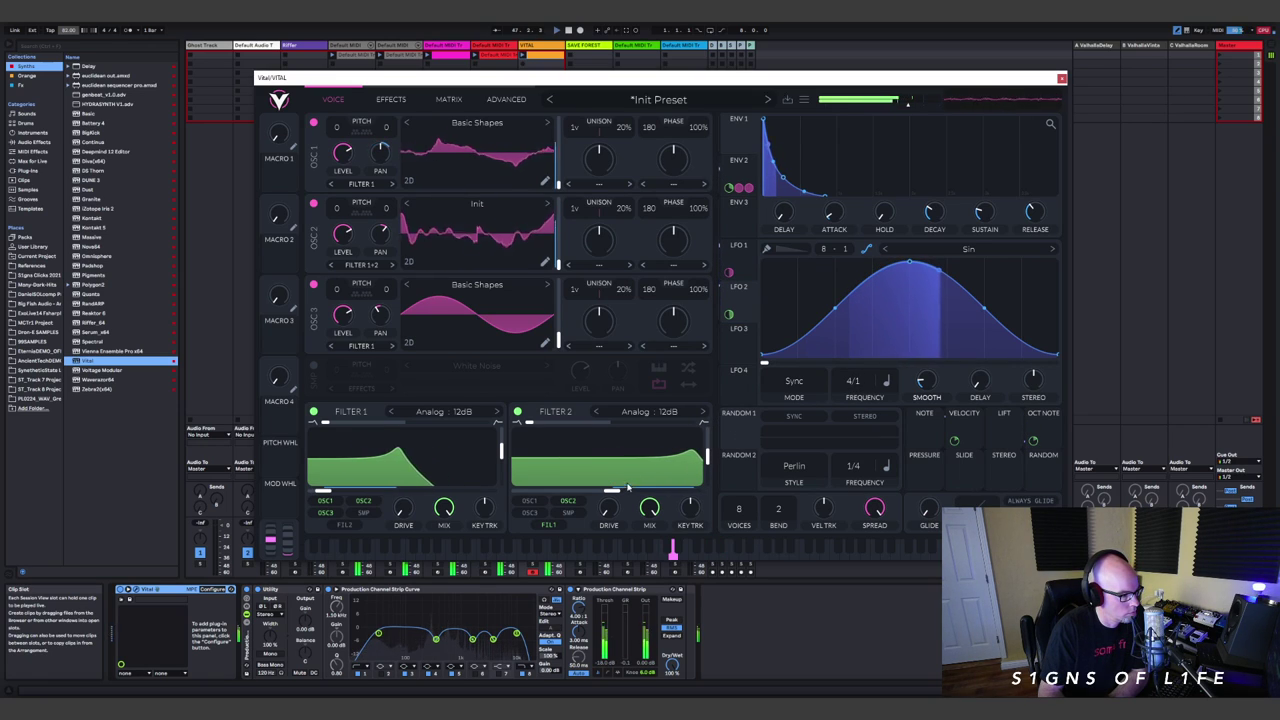
mouse_move(606, 489)
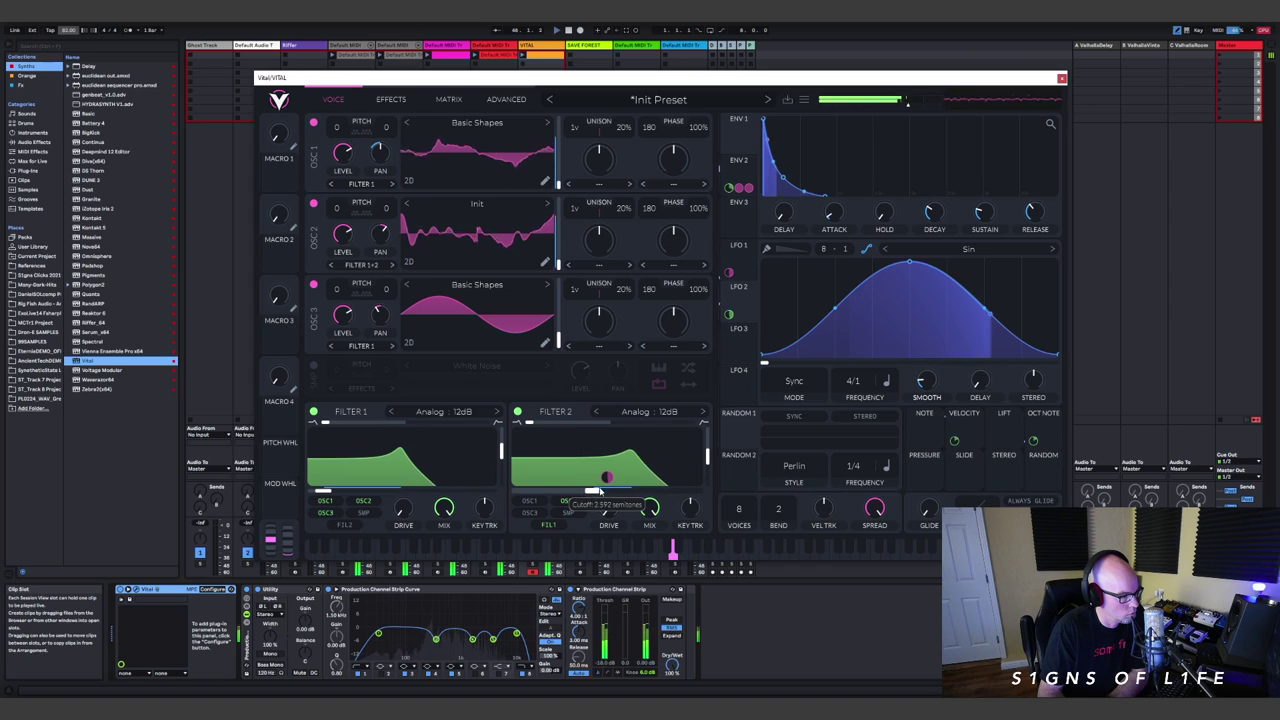
mouse_move(707, 453)
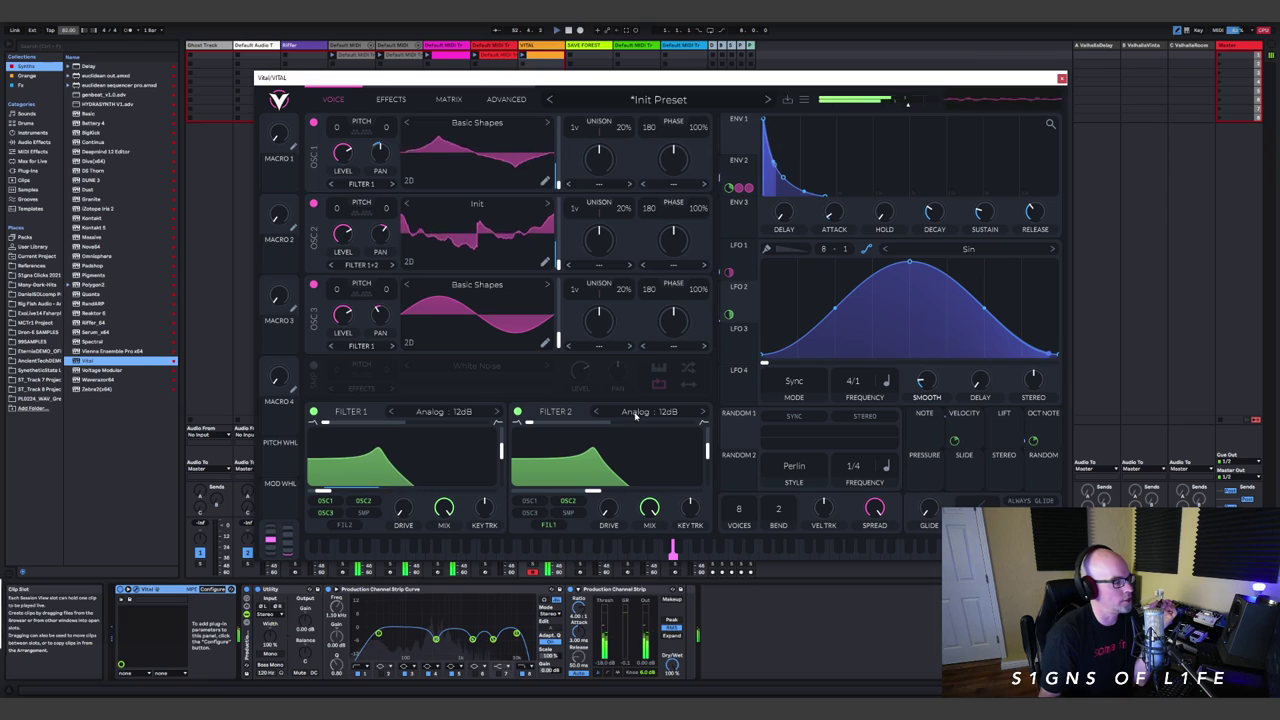
key(ctrl+alt+p)
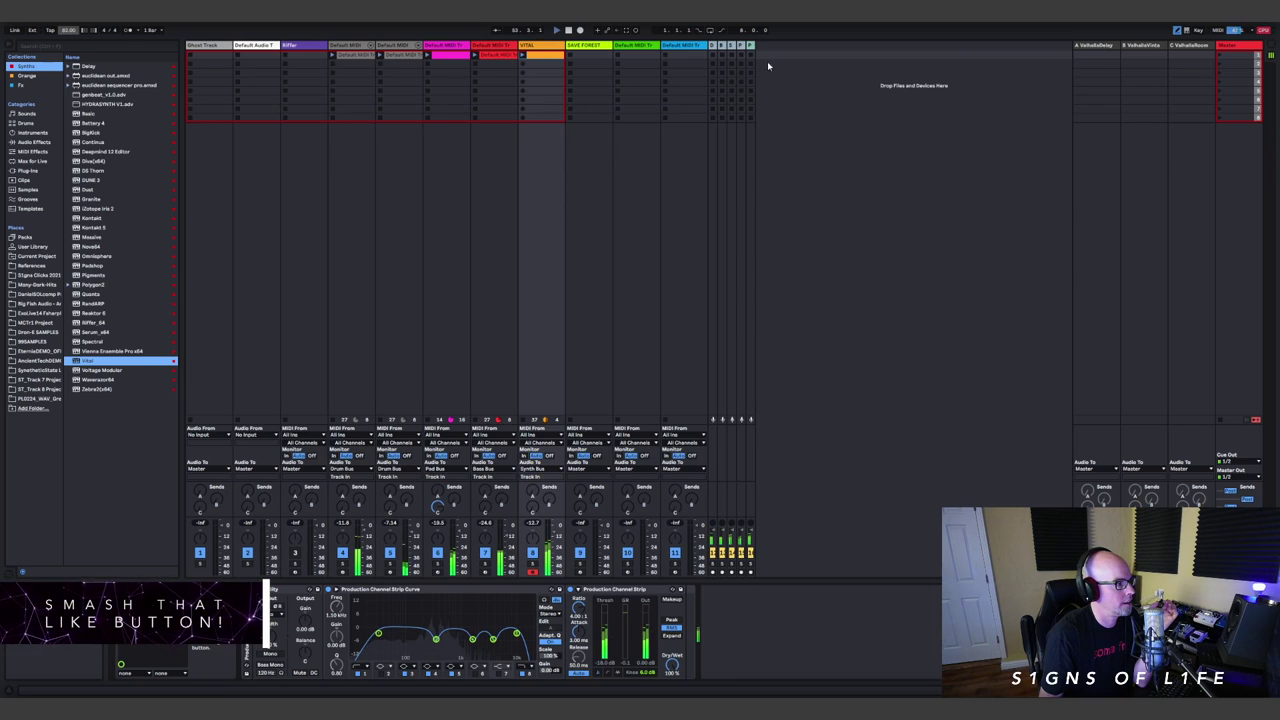
key(Right)
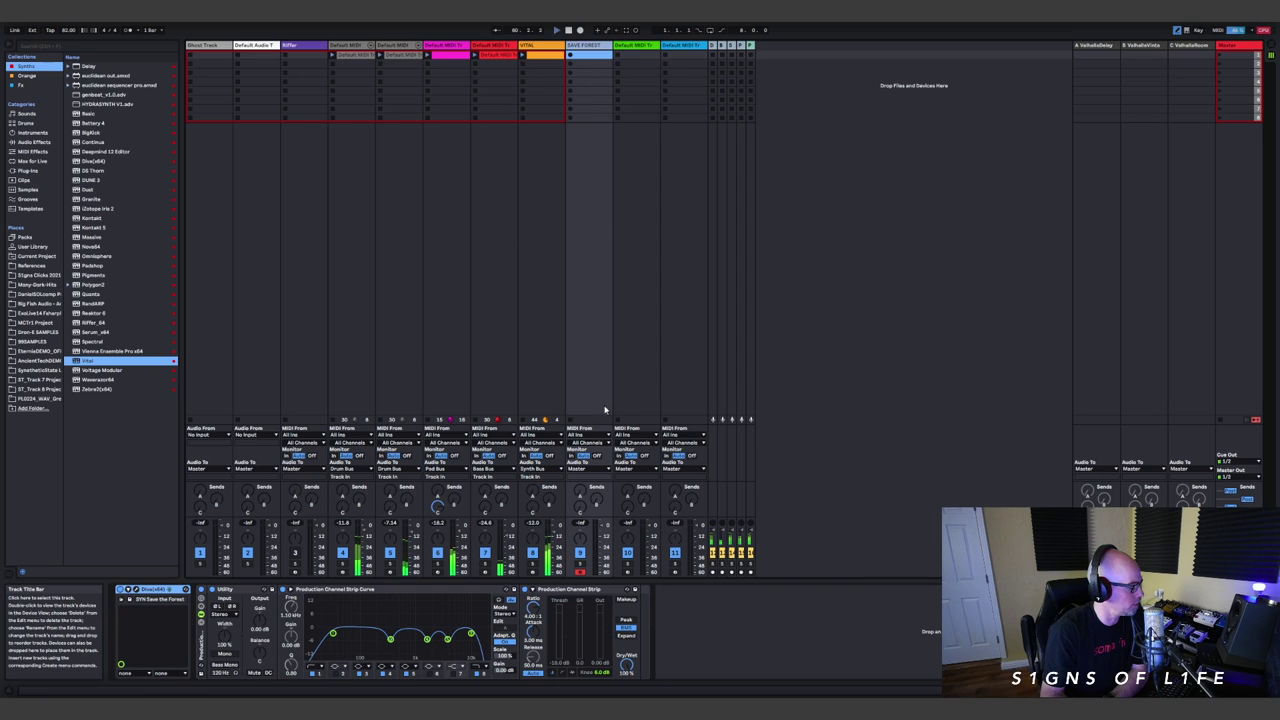
key(Left)
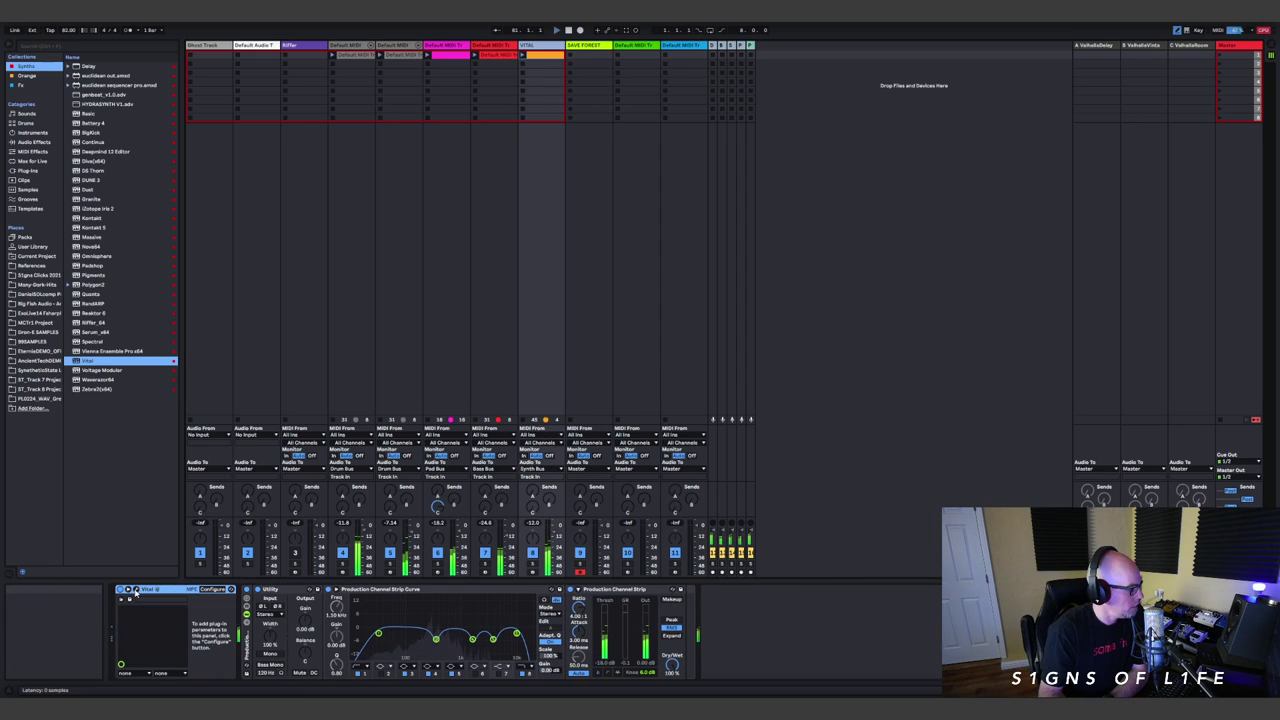
click(130, 590)
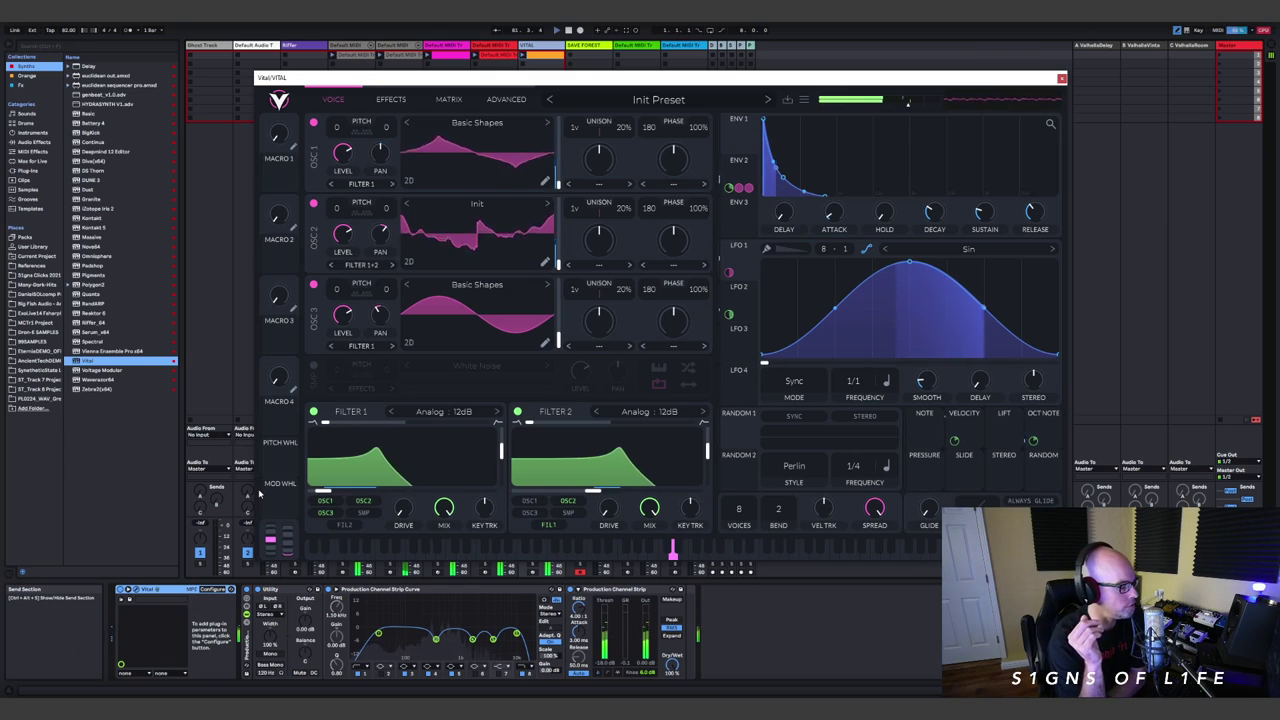